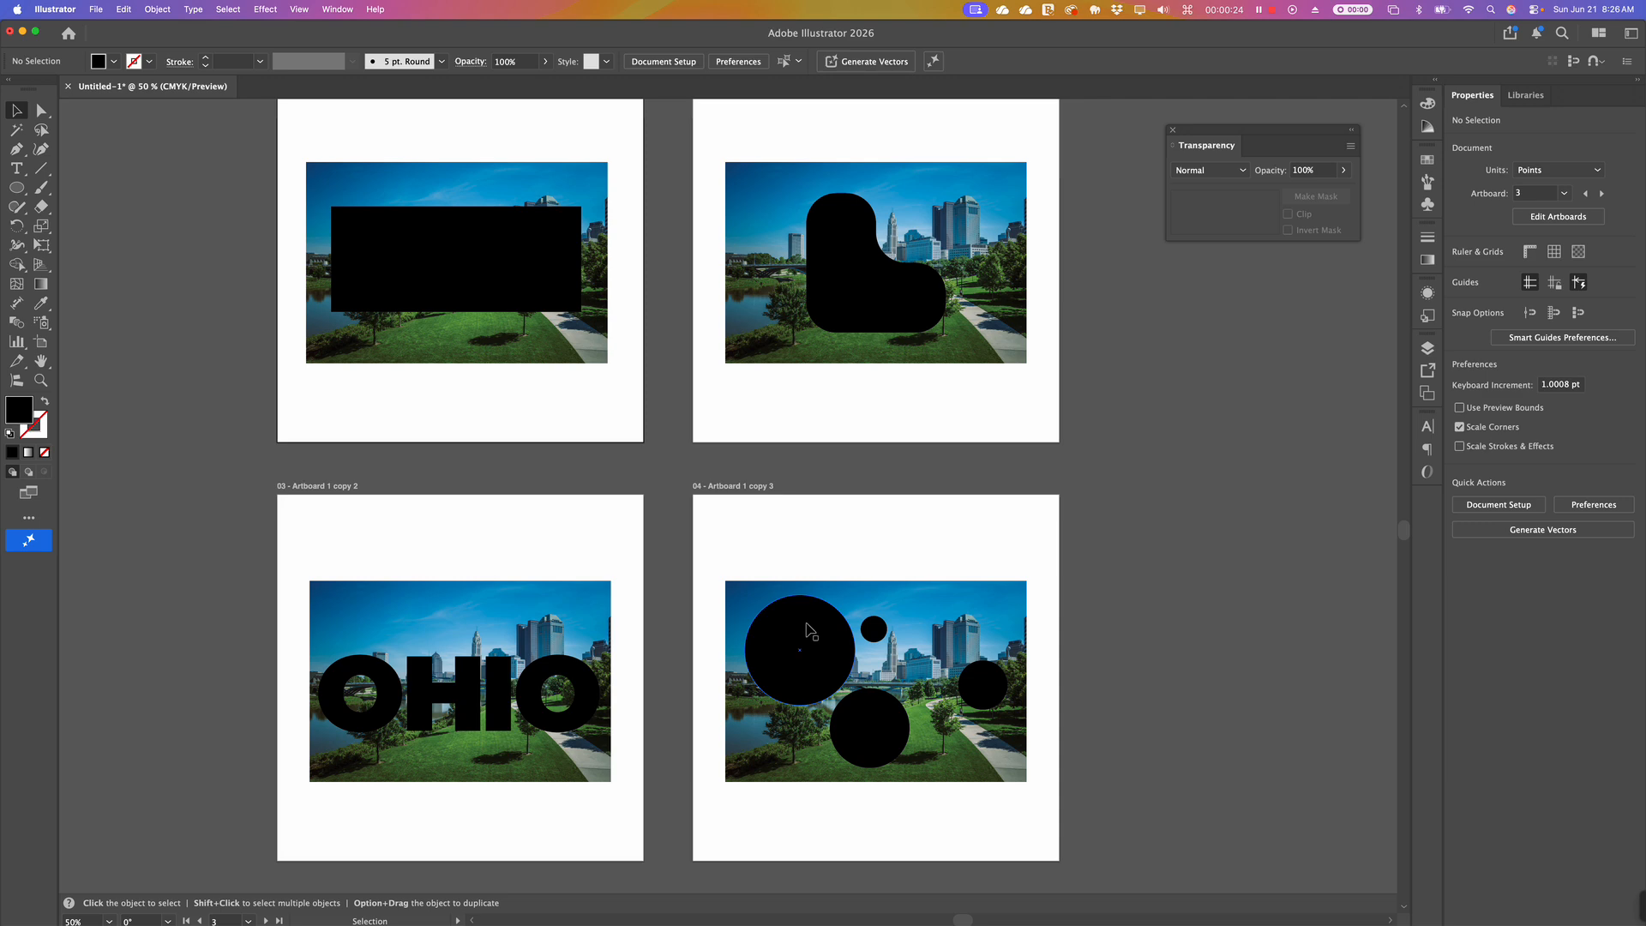
Examine the shapes and photos on the artboards in Outline view and return to Preview with nothing selected.
key(super)
key(super+y)
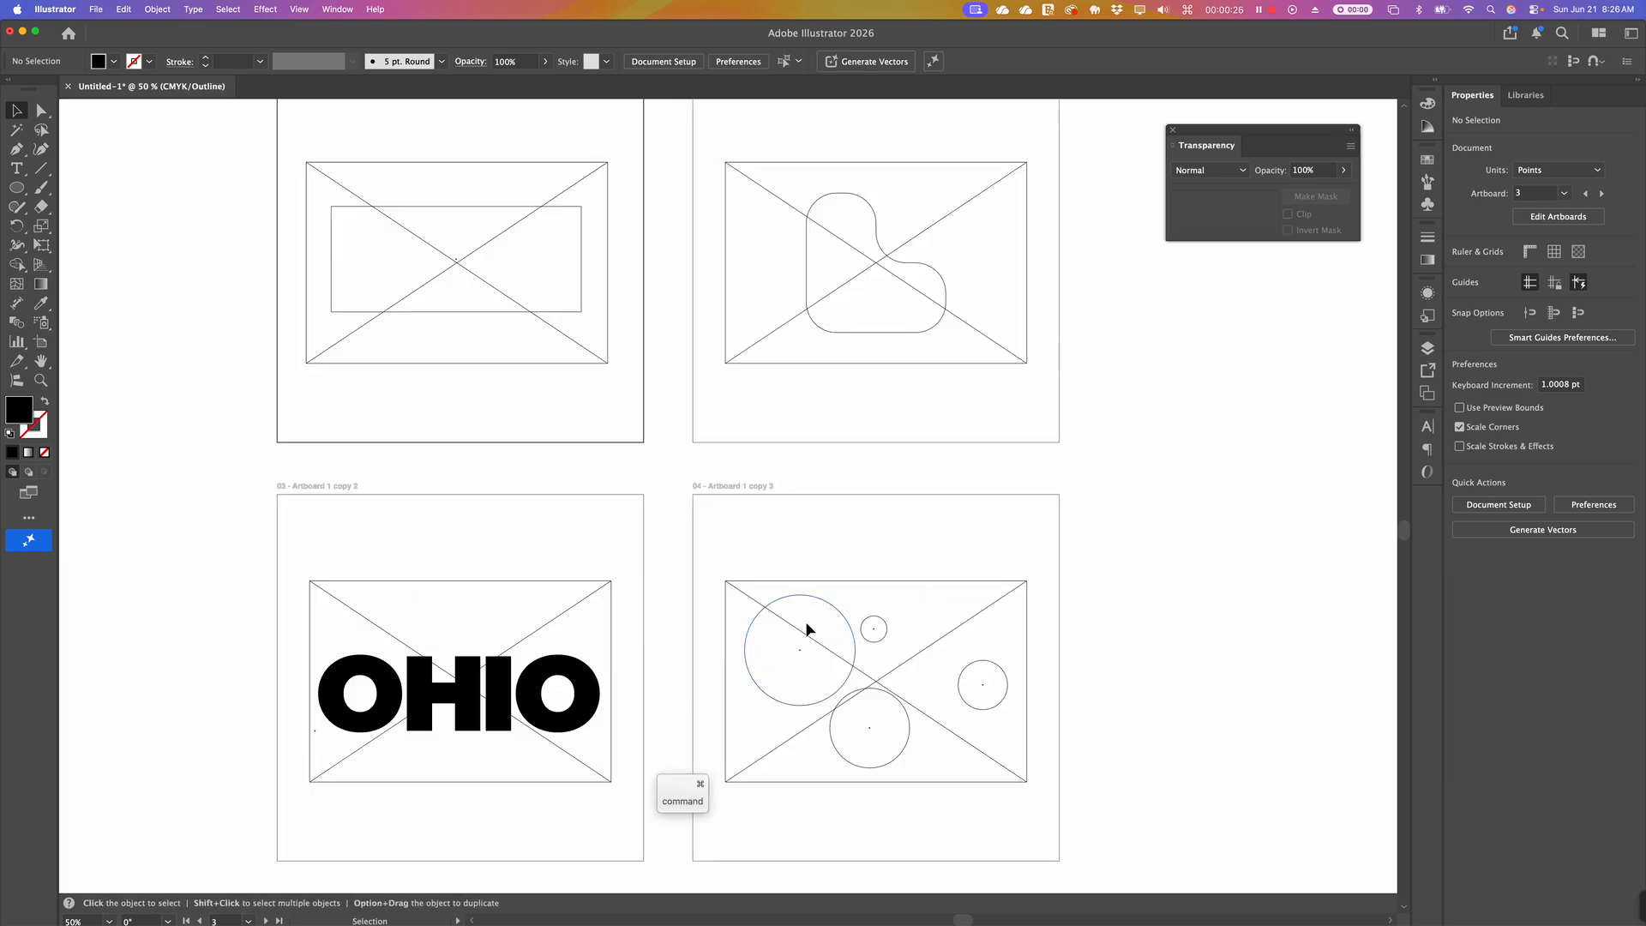
click(898, 260)
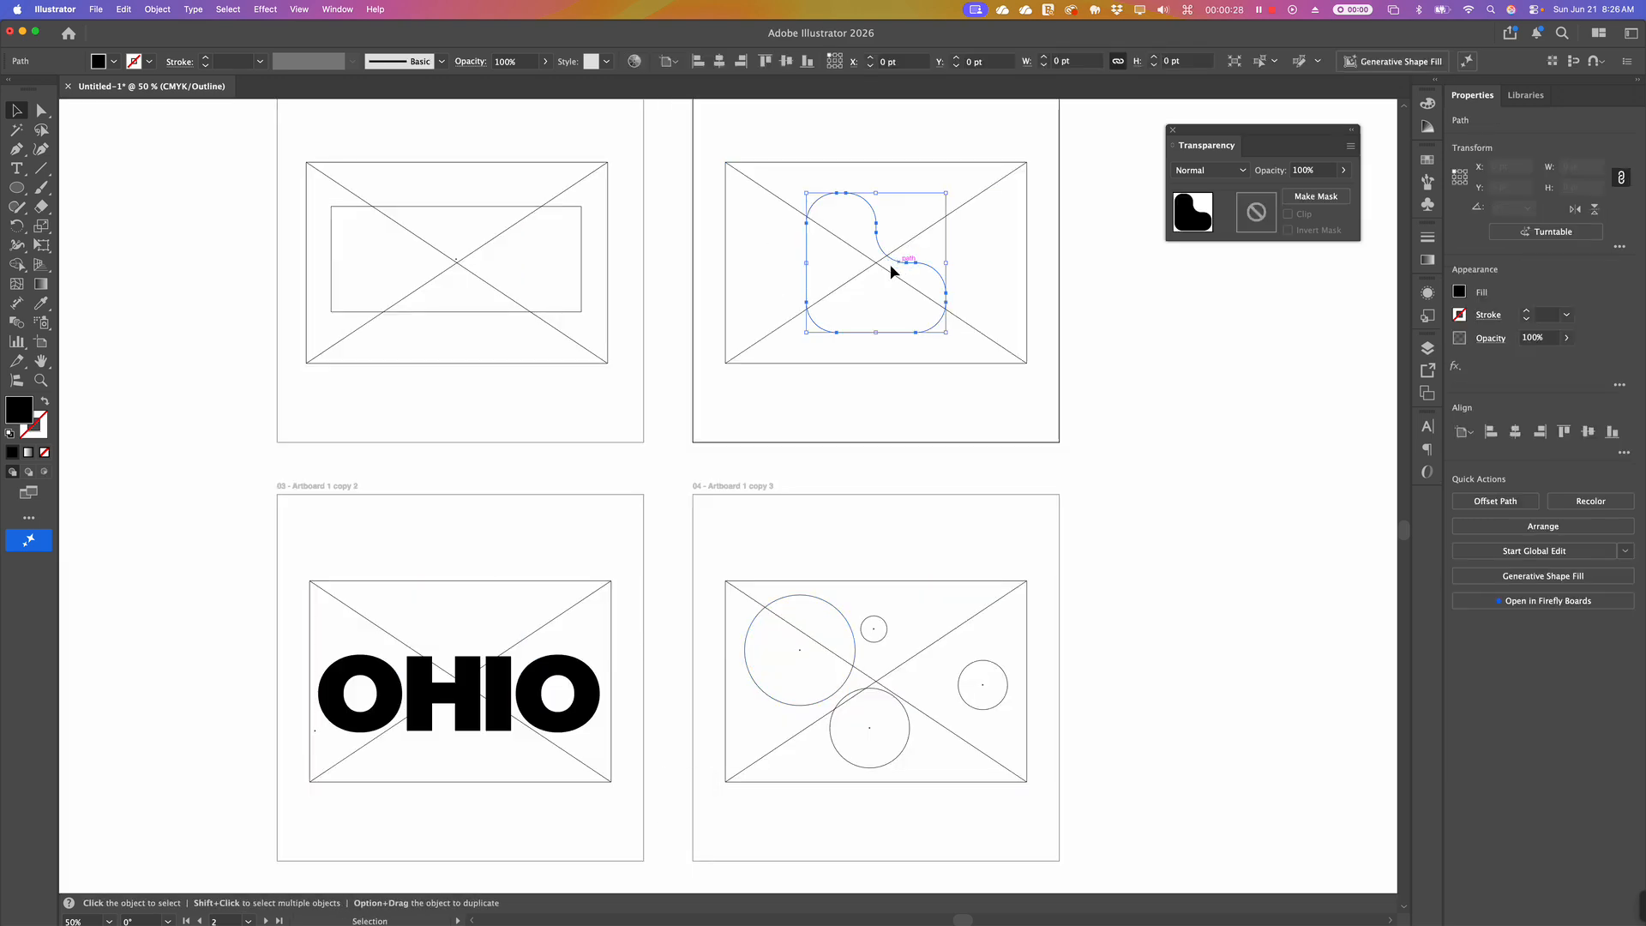
click(572, 312)
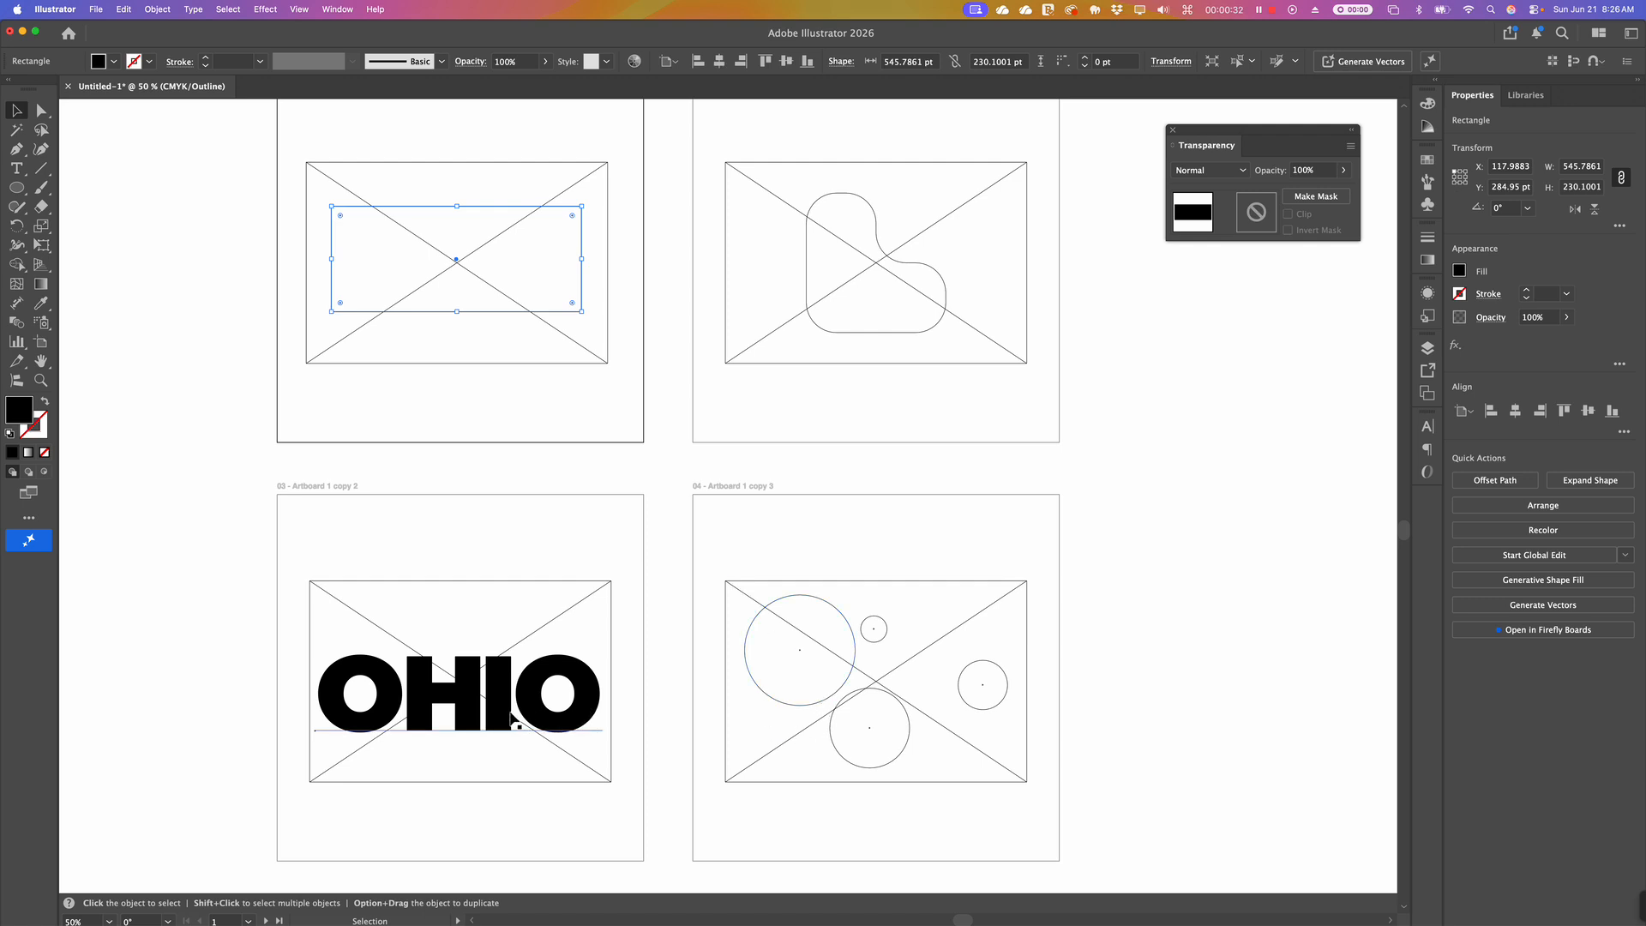
key(super+y)
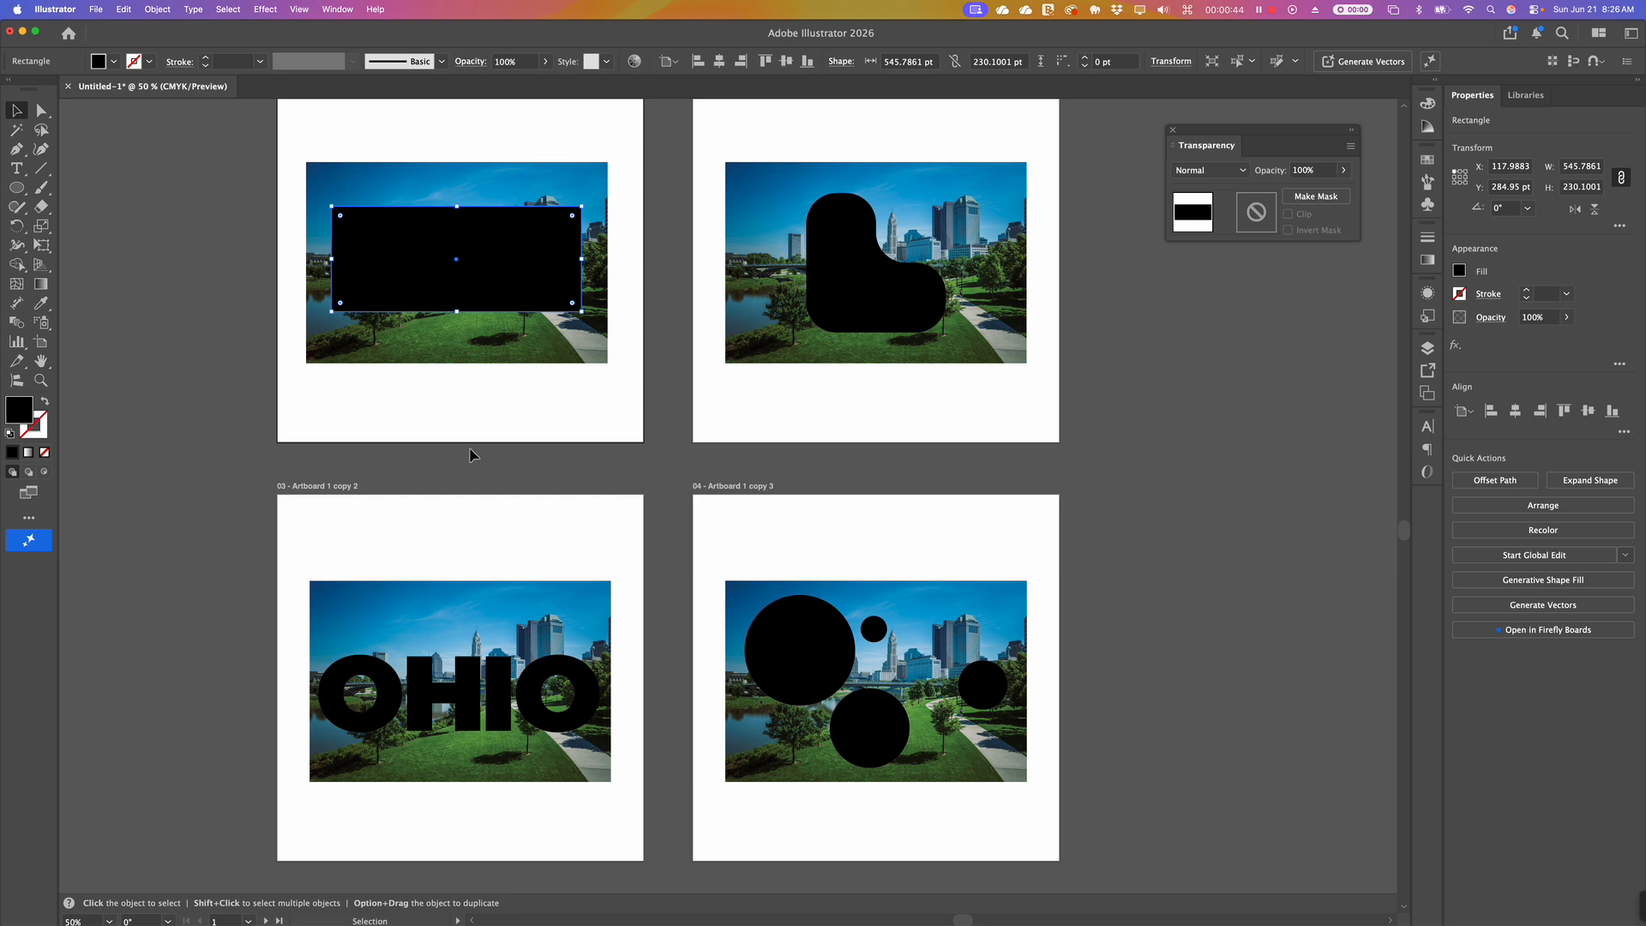
click(137, 341)
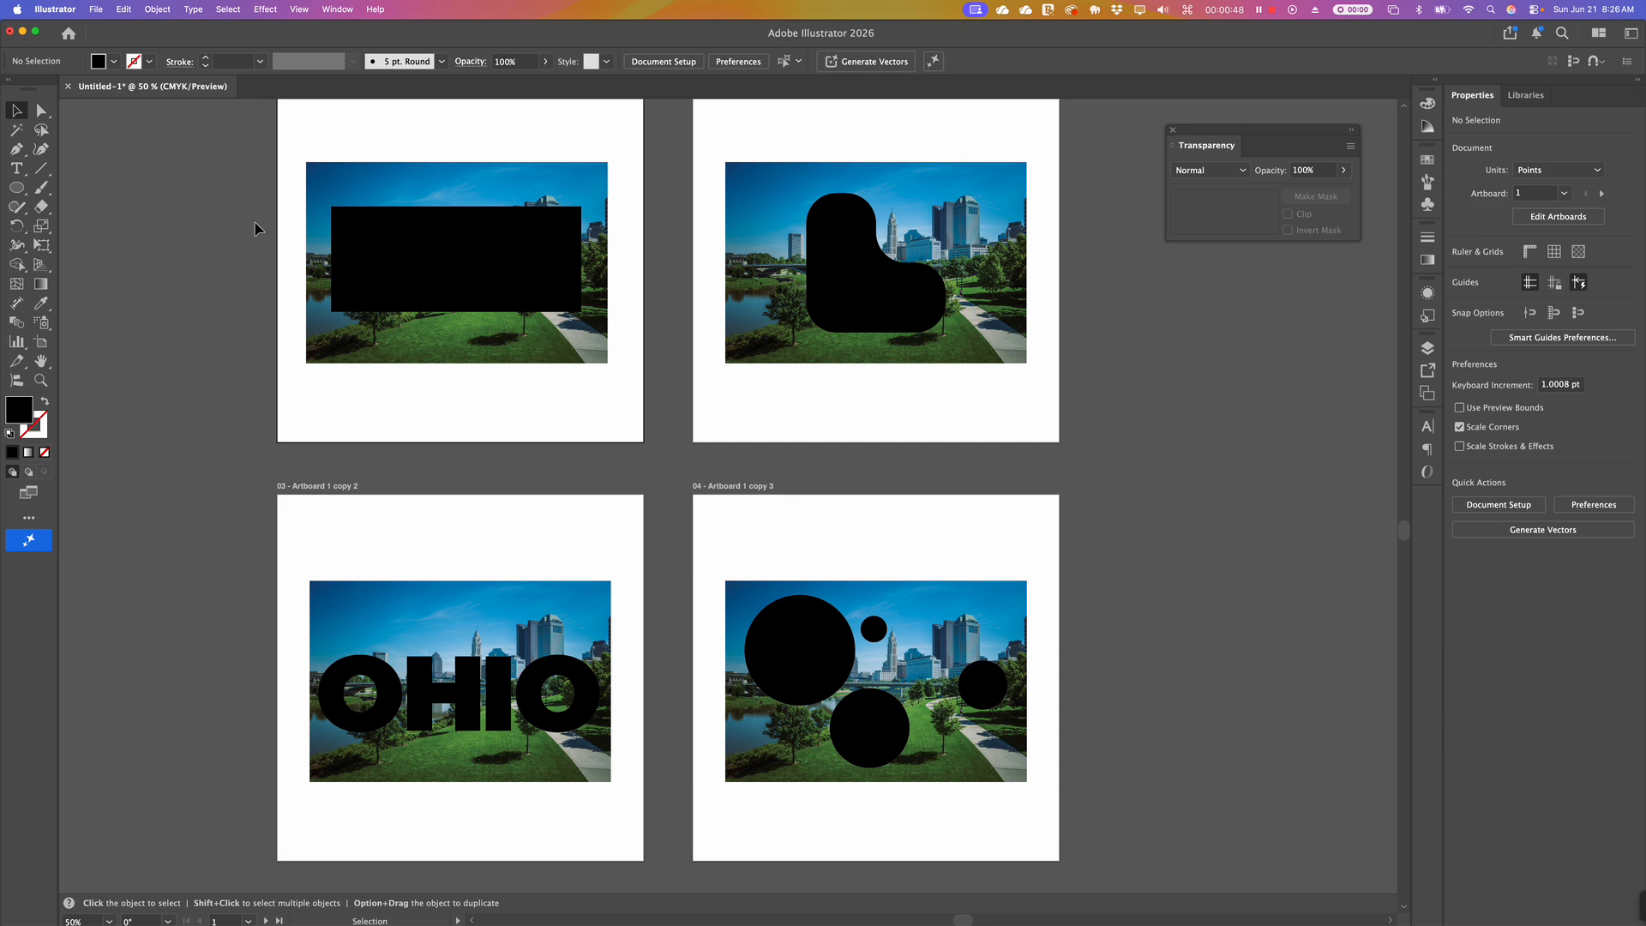
Make a clipping mask on the first artboard from the black rectangle and the photo beneath it.
drag(227, 186, 470, 296)
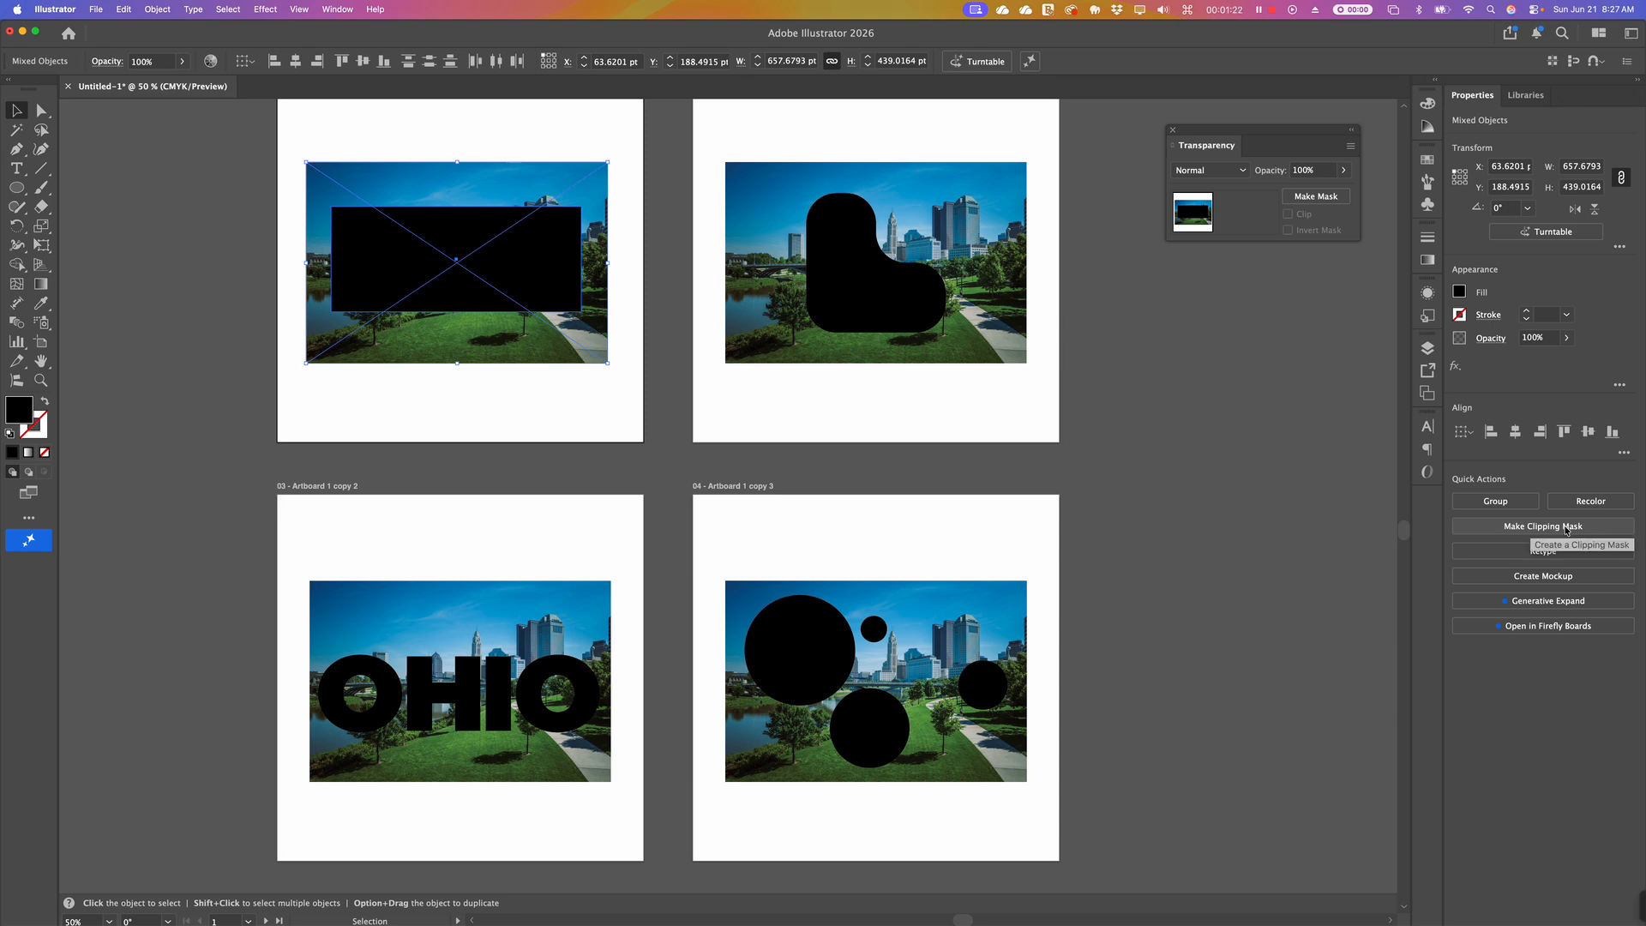
click(158, 10)
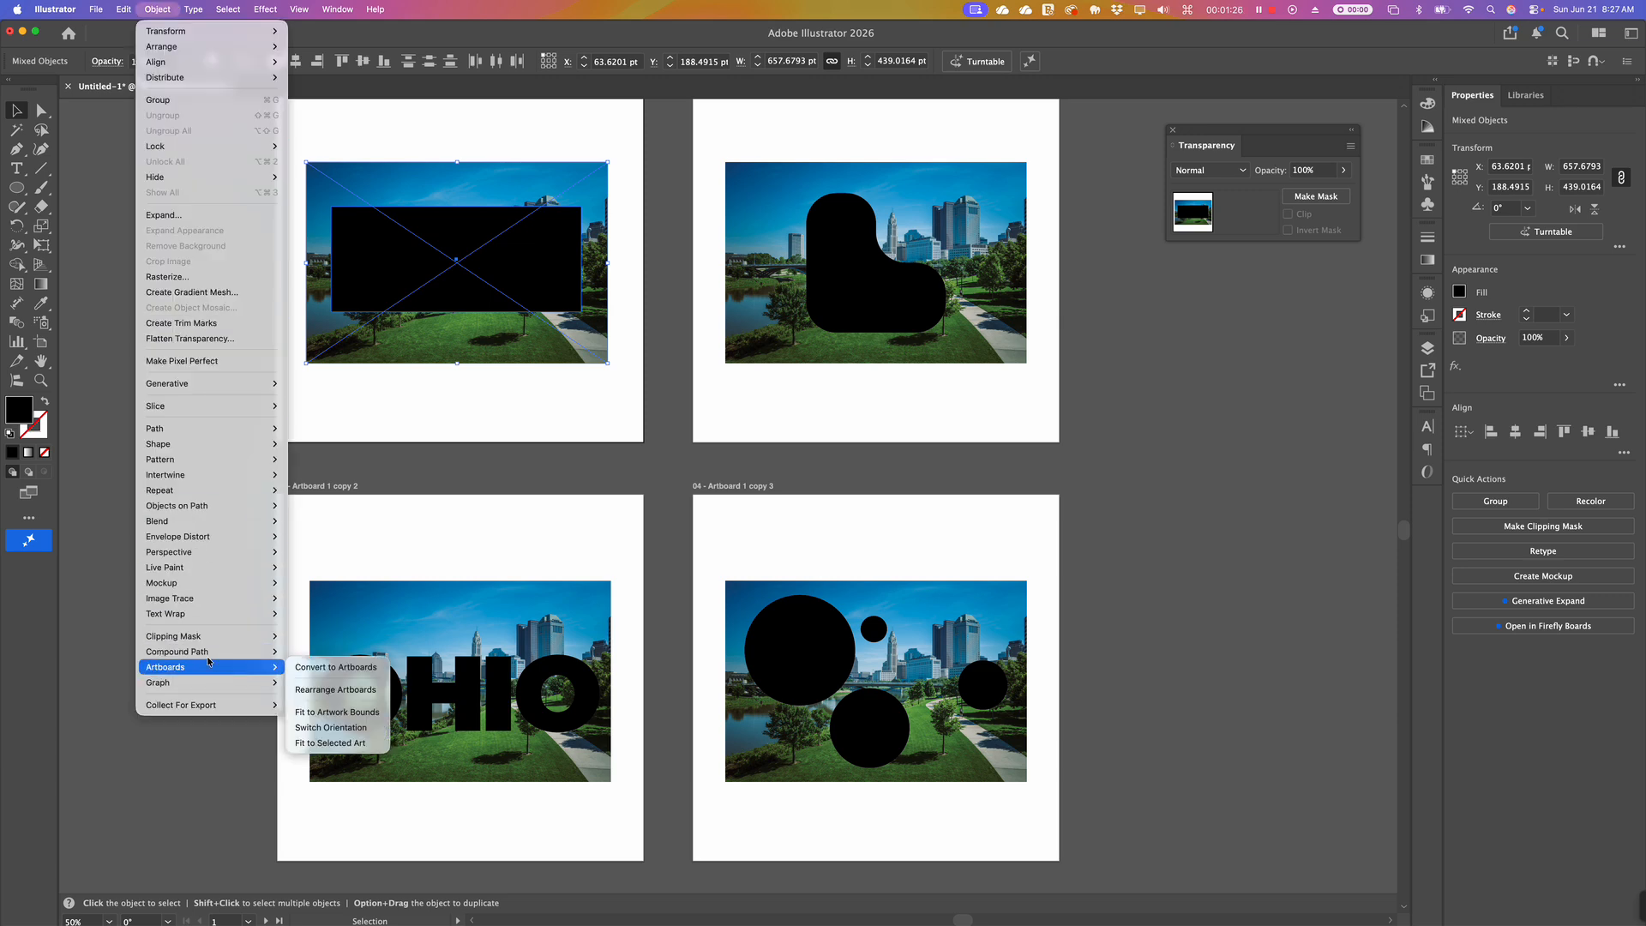
mouse_move(210, 638)
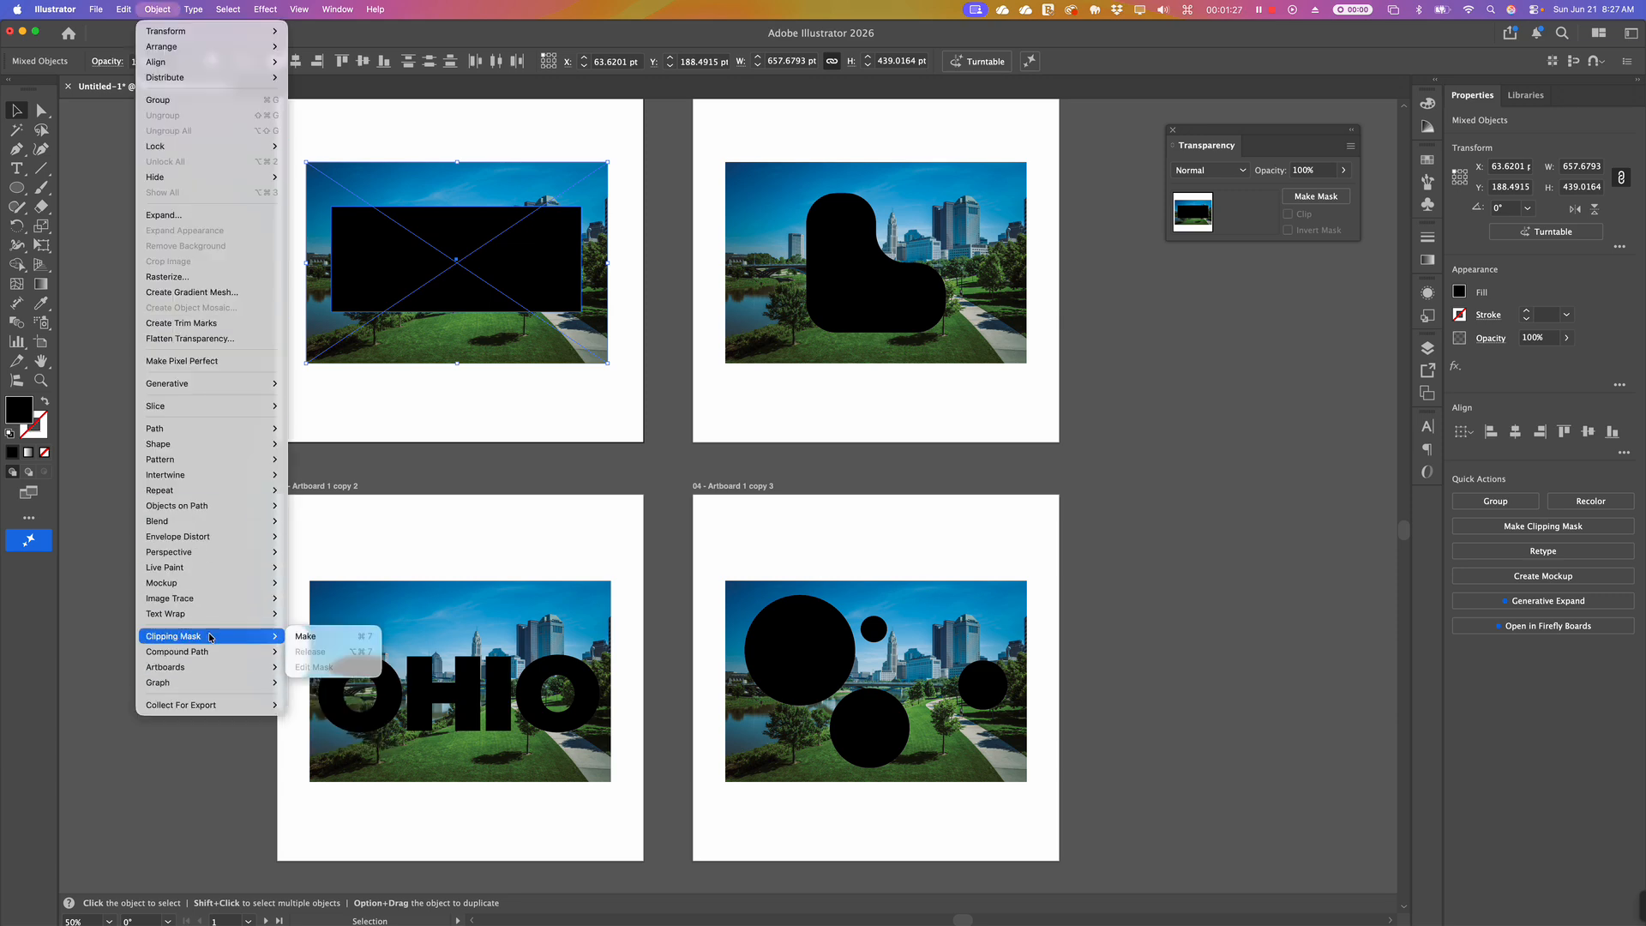
click(305, 636)
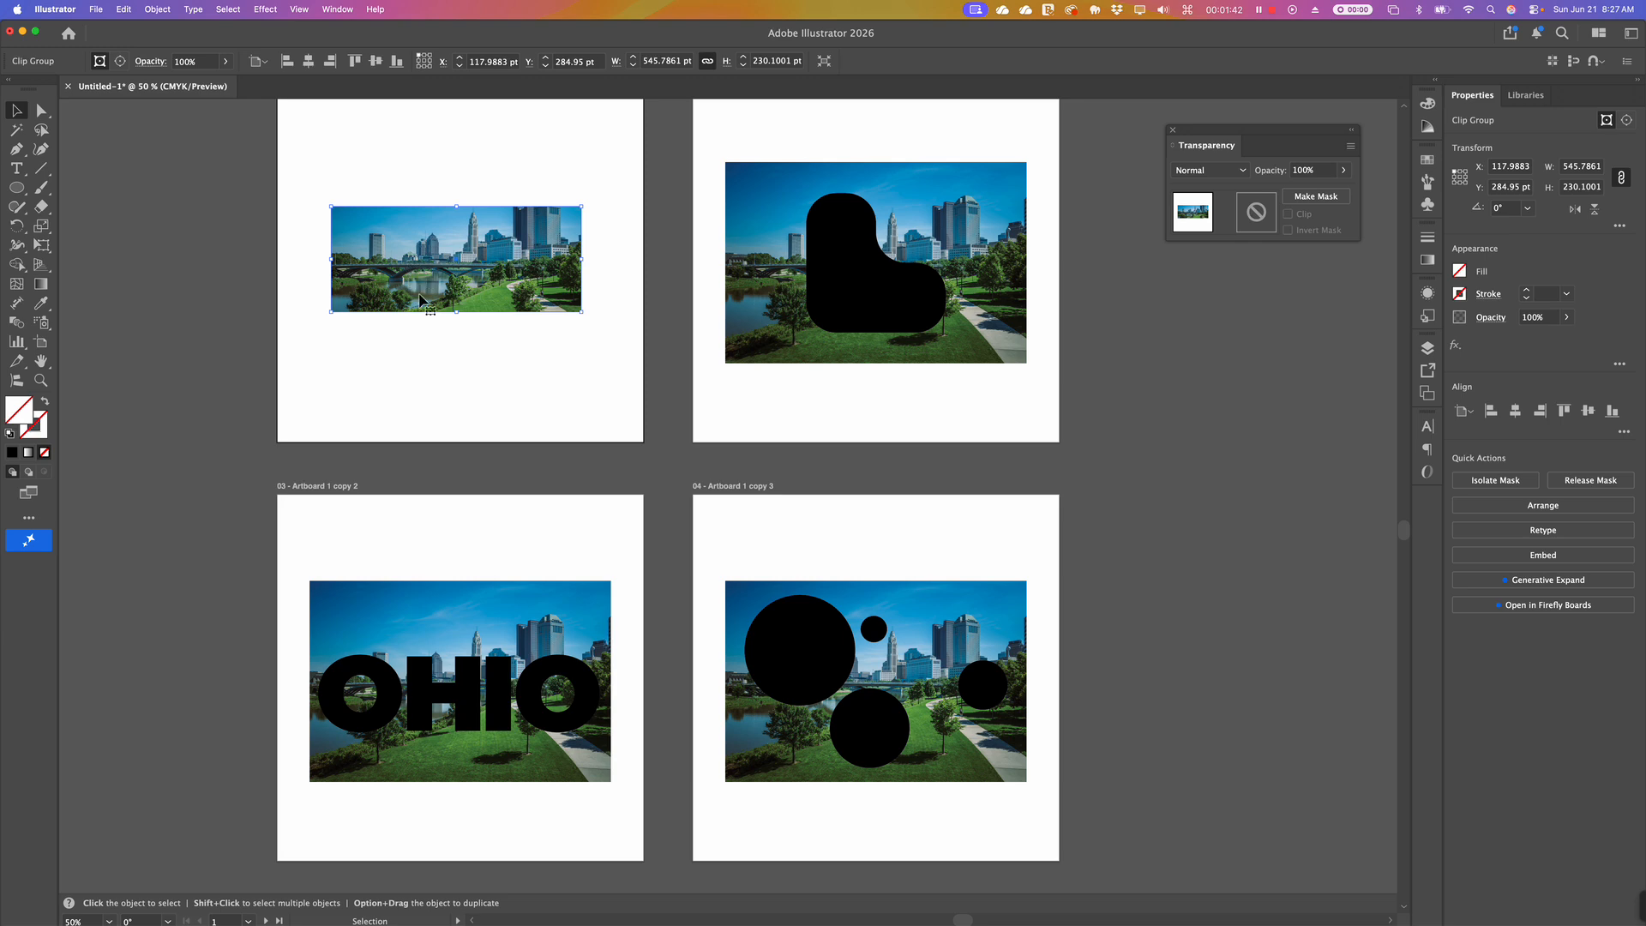
Directly select the photo inside the rectangular mask and move it down and left to about X 33 pt, Y 212 pt.
click(40, 110)
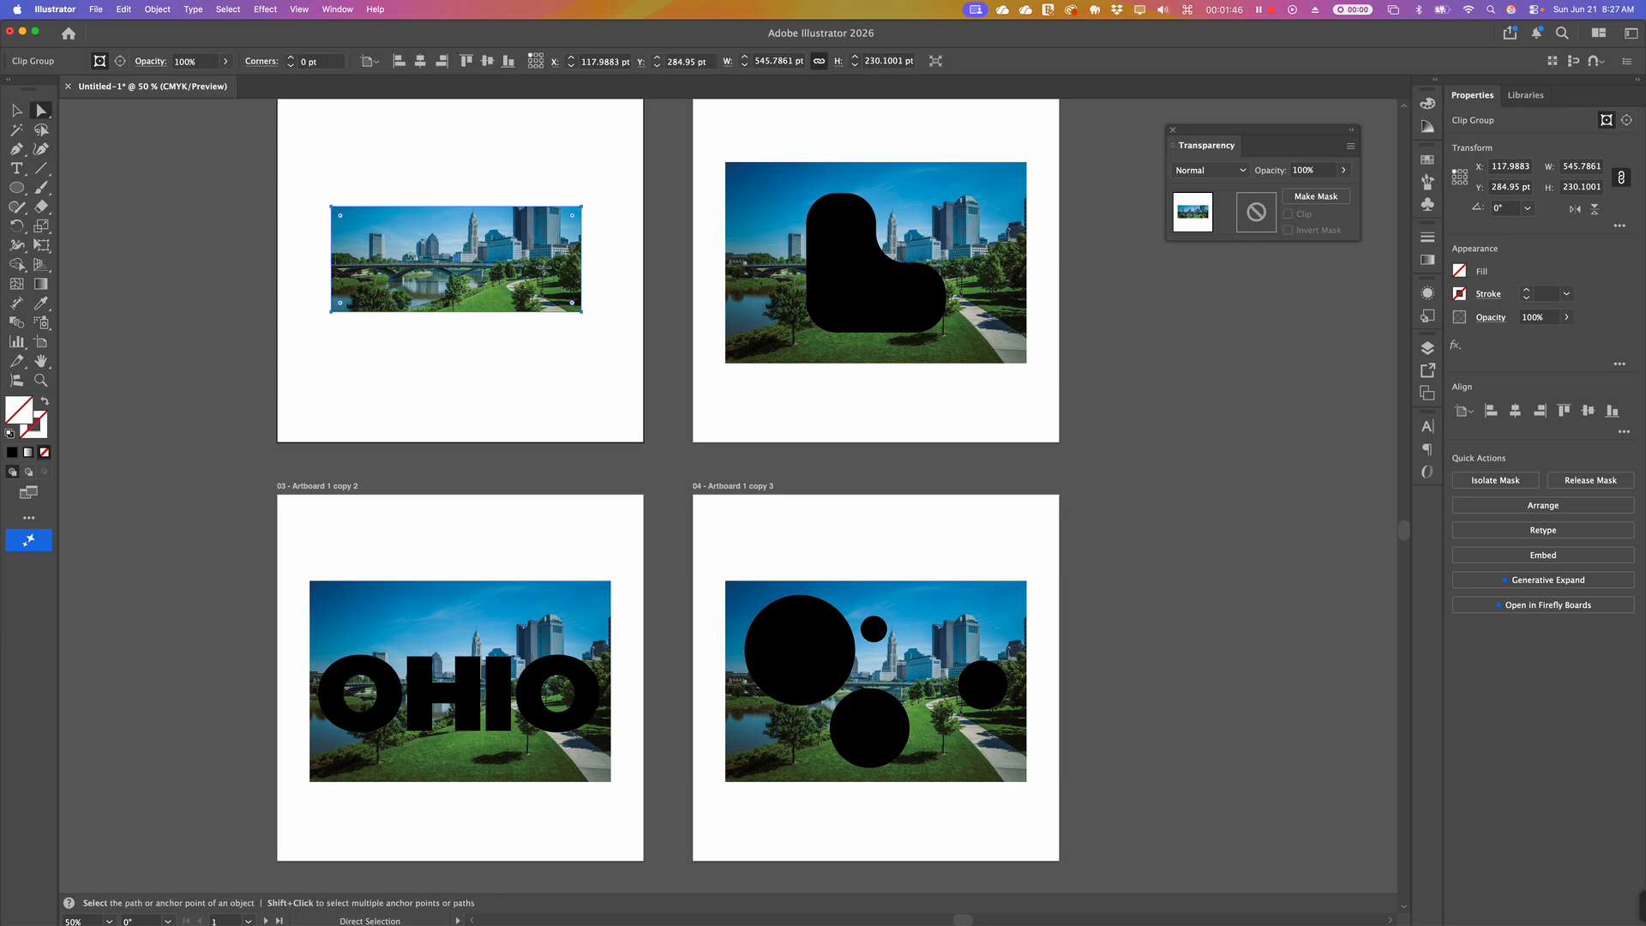
drag(548, 276, 532, 279)
key(super+z)
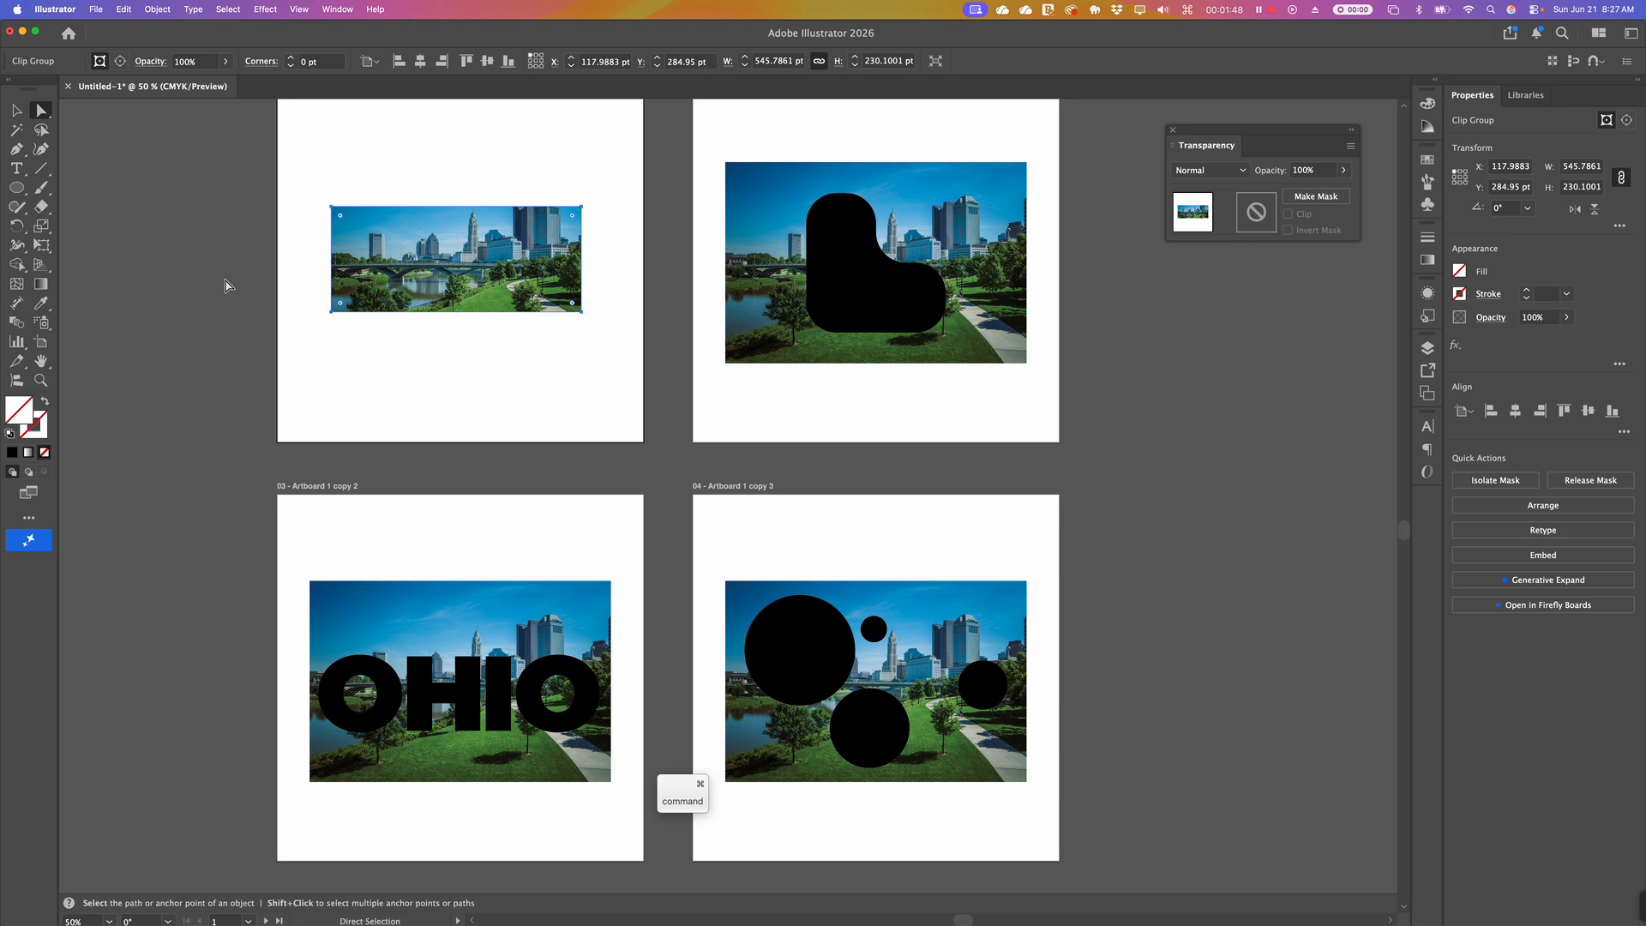
super+click(228, 283)
click(484, 251)
drag(553, 265, 536, 277)
key(v)
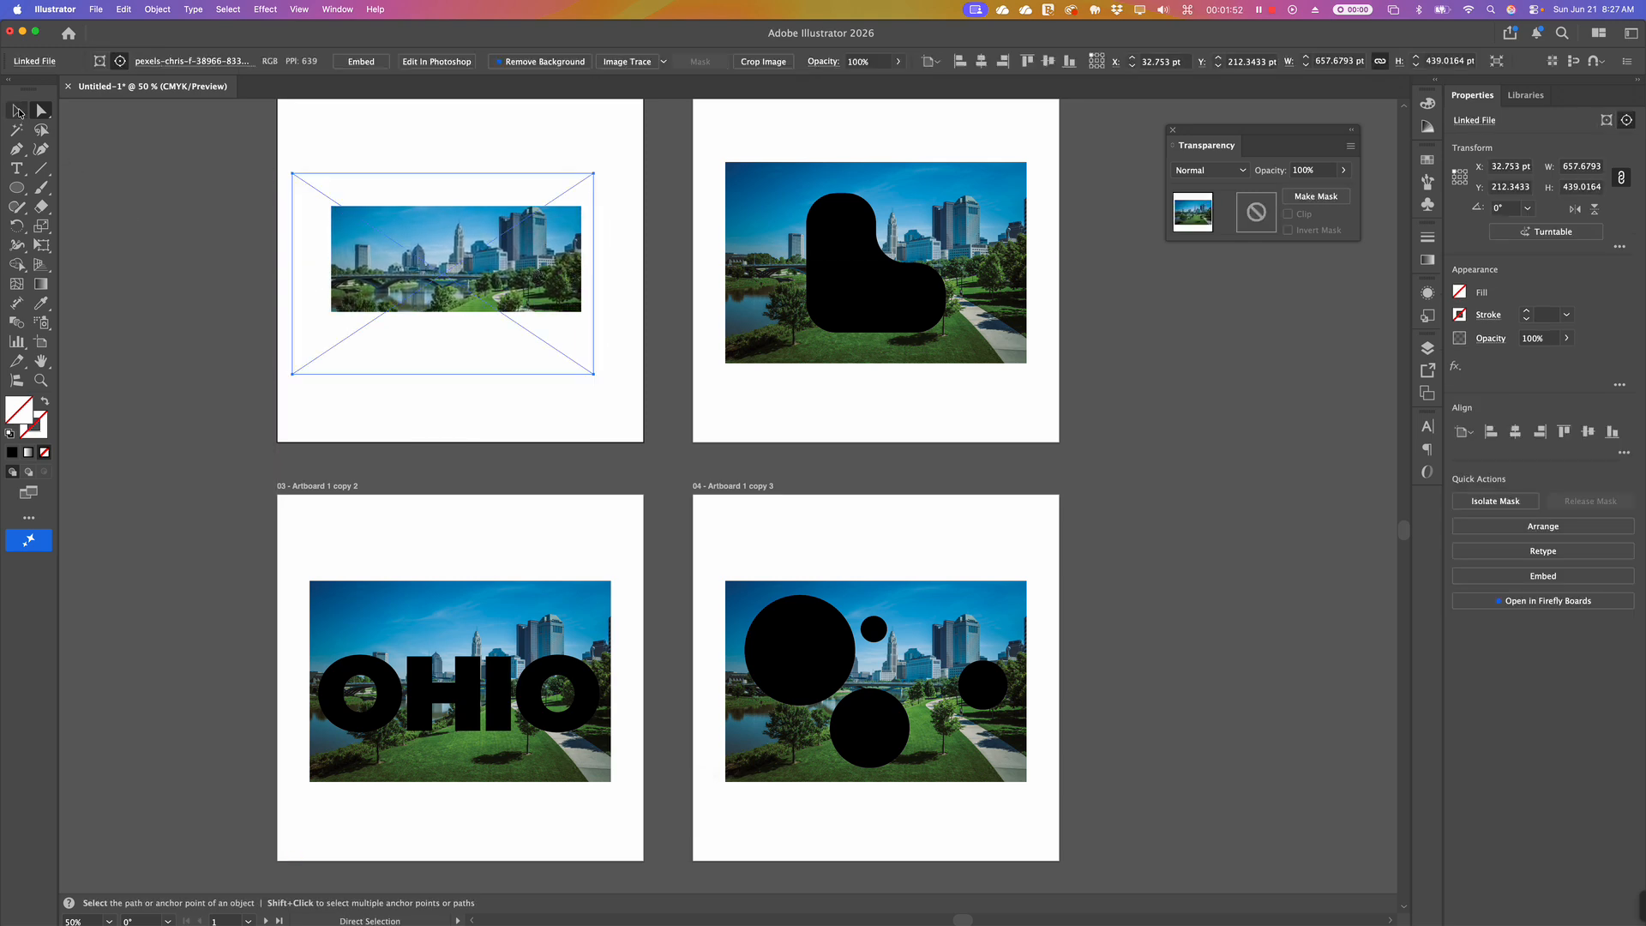
click(121, 289)
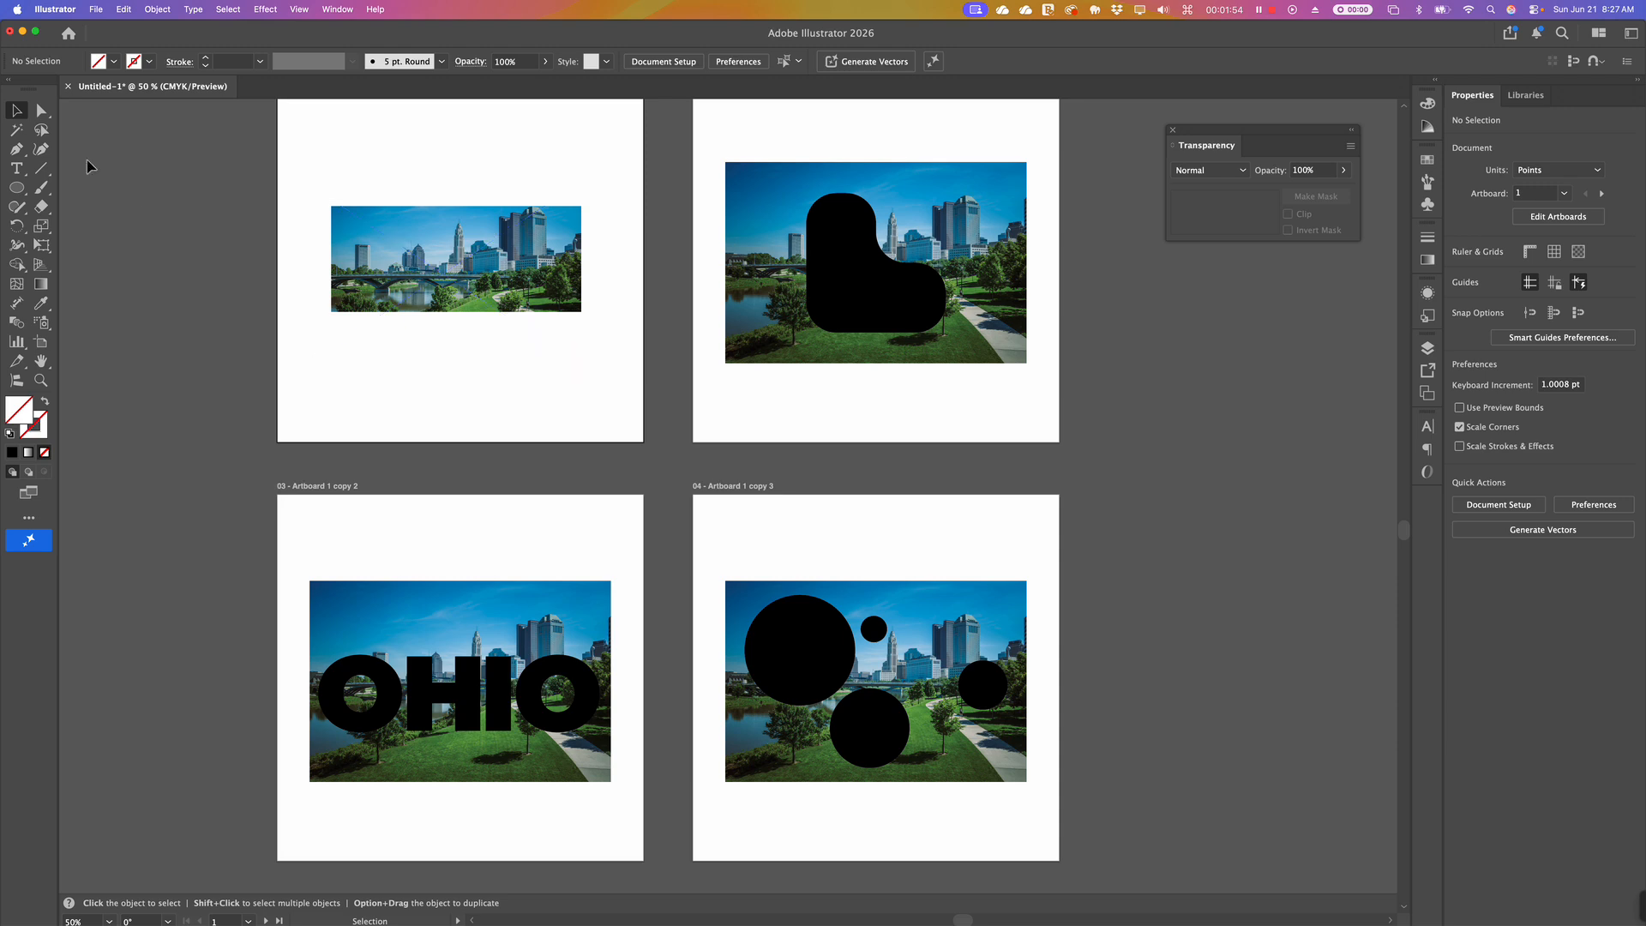
Isolate the rectangular clip group, enlarge its photo to about 1025 by 684 pt, reposition it within the mask and exit isolation.
click(394, 243)
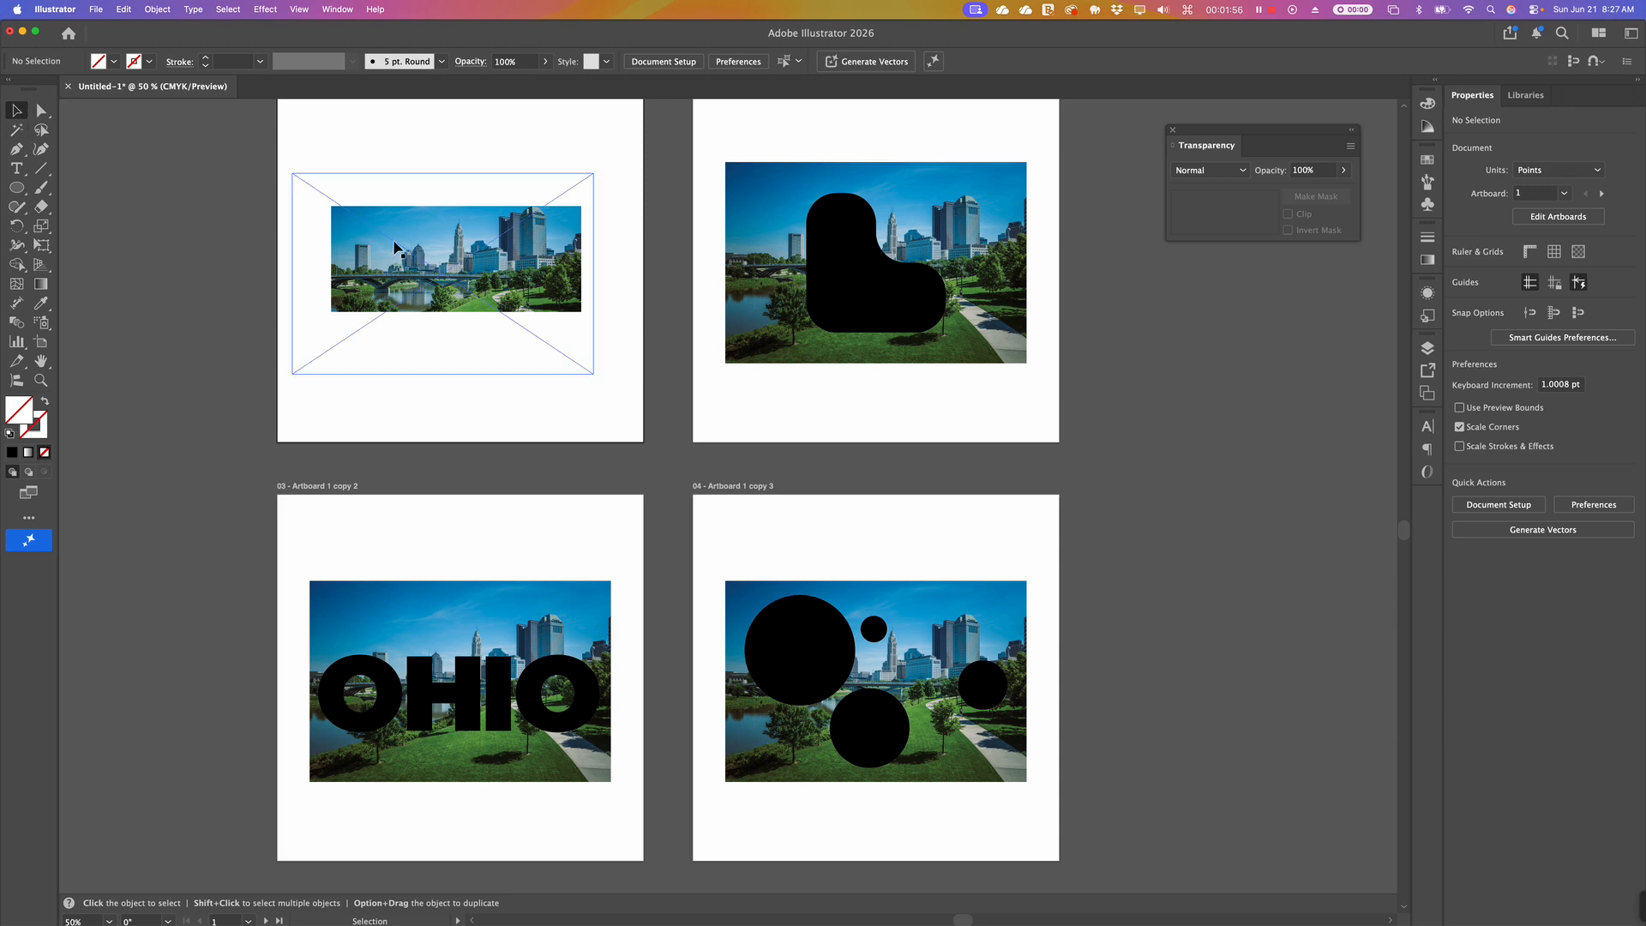
double_click(454, 268)
click(356, 233)
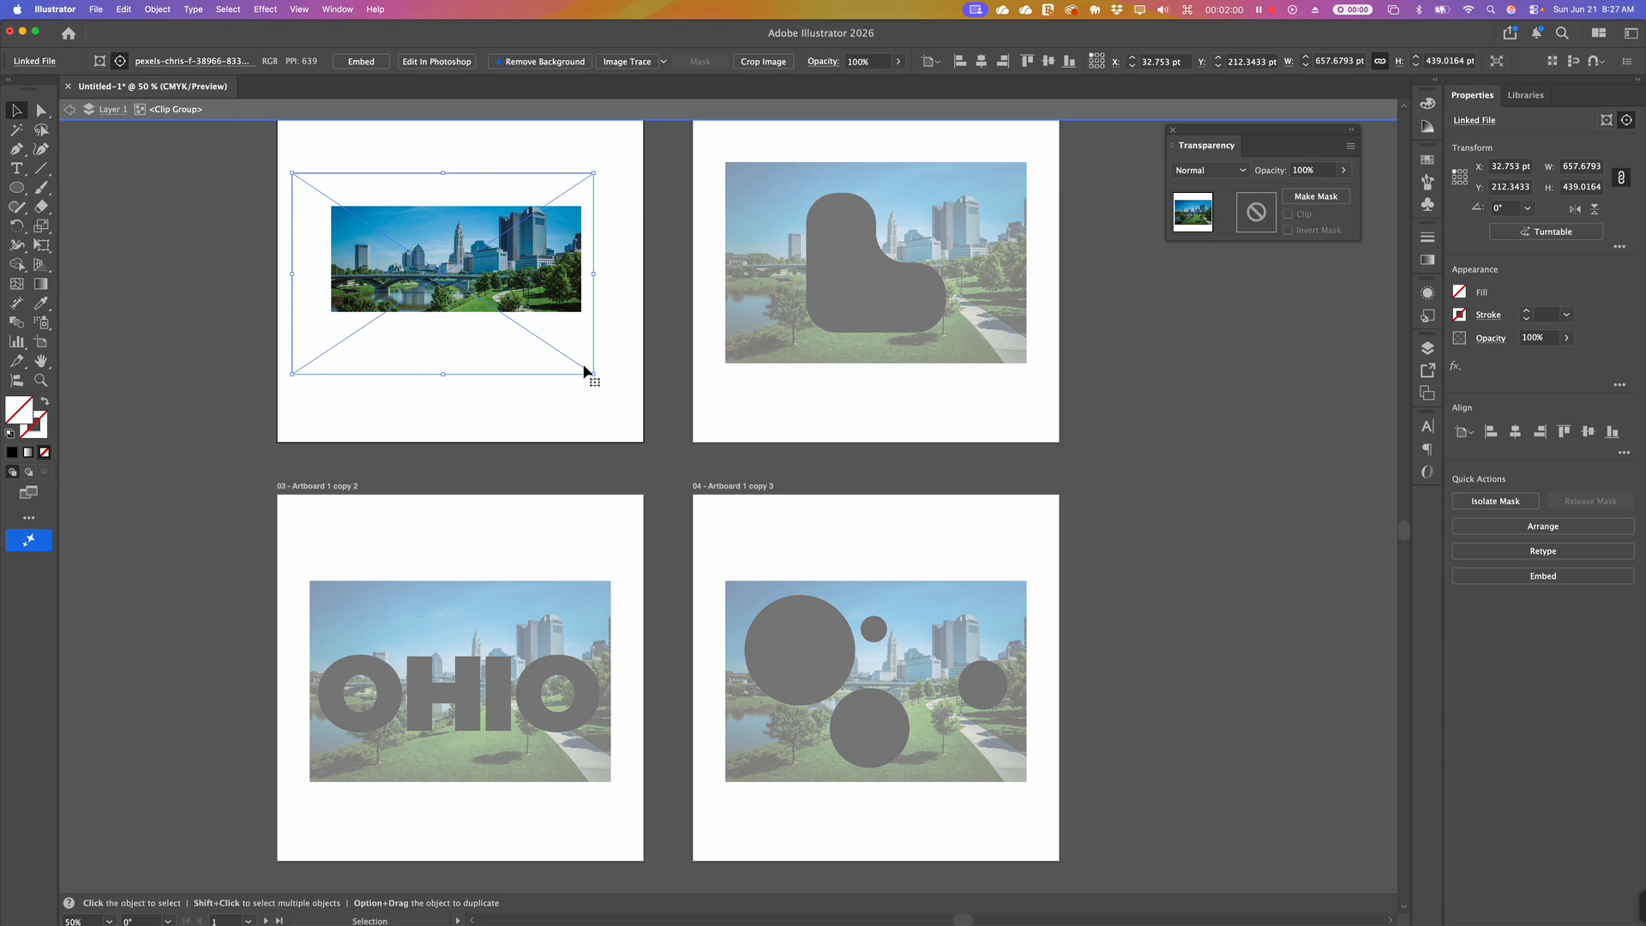
drag(593, 374, 677, 430)
drag(521, 267, 500, 301)
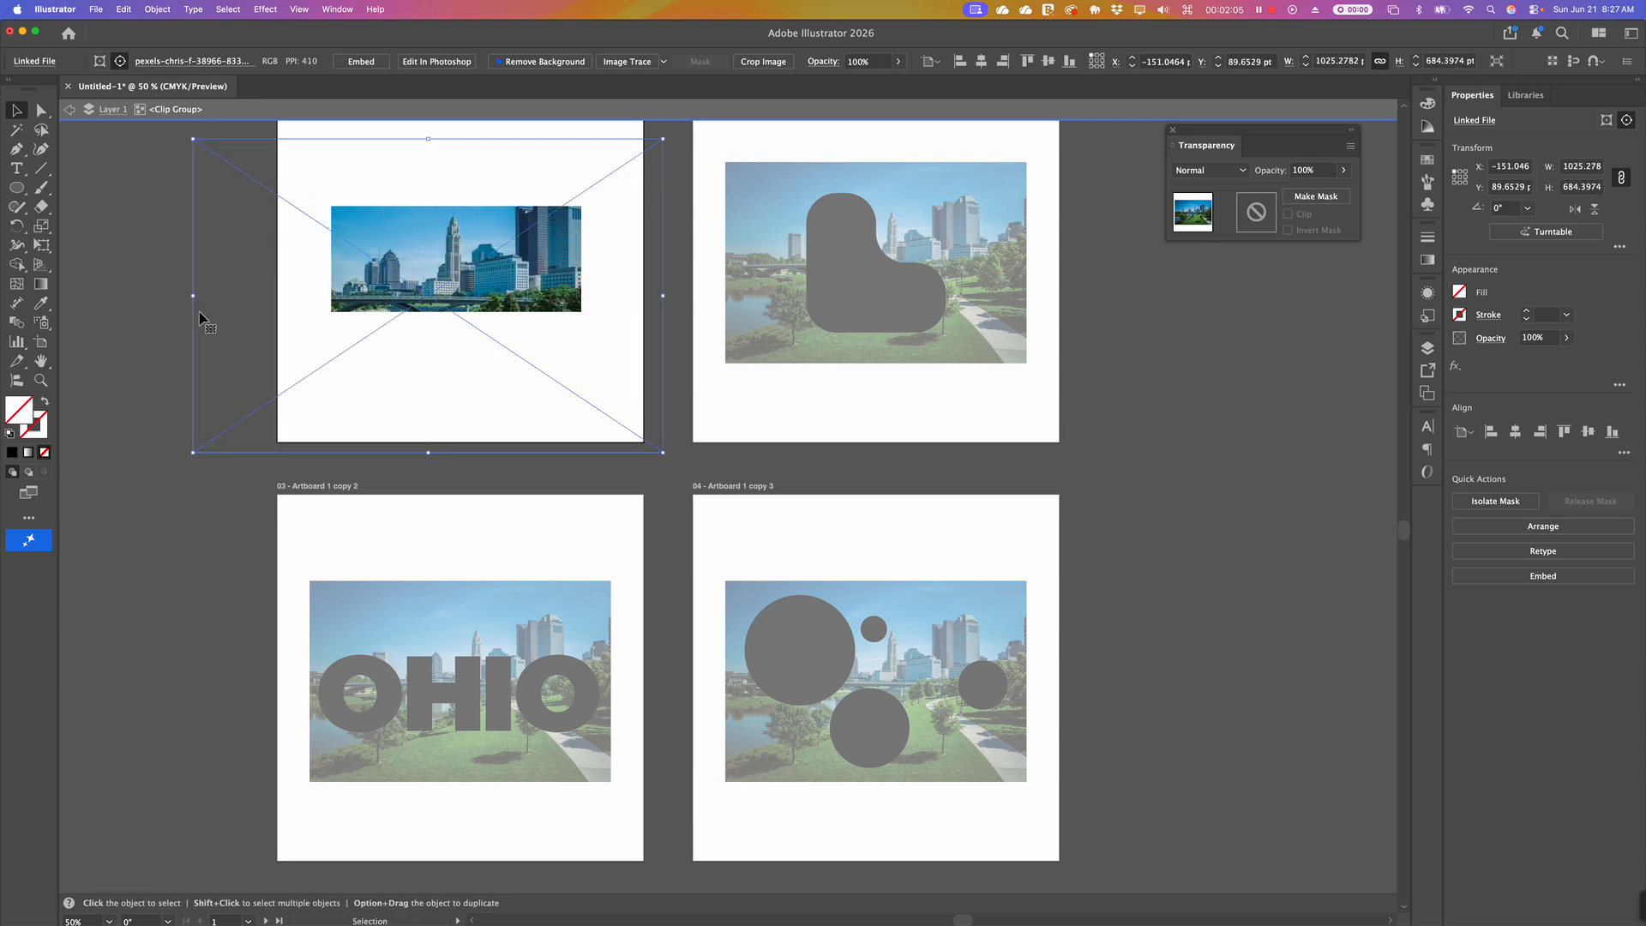
double_click(151, 276)
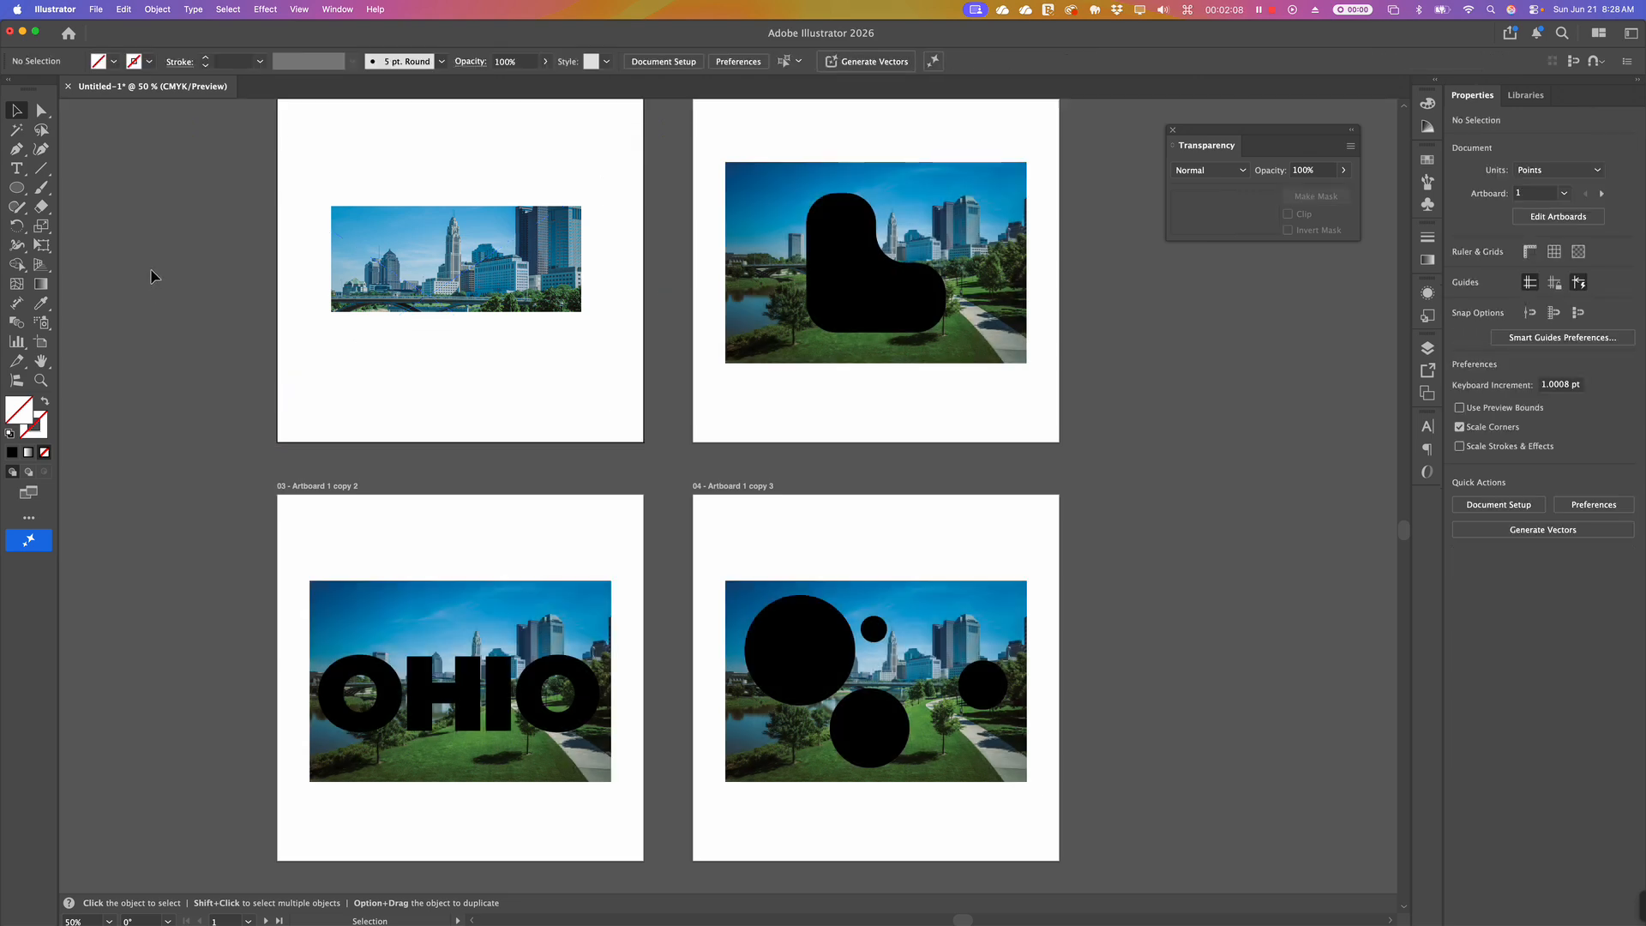
Reshape the rectangular mask by pulling its upper-left corner outward and its lower-right corner inward with direct selection.
click(385, 242)
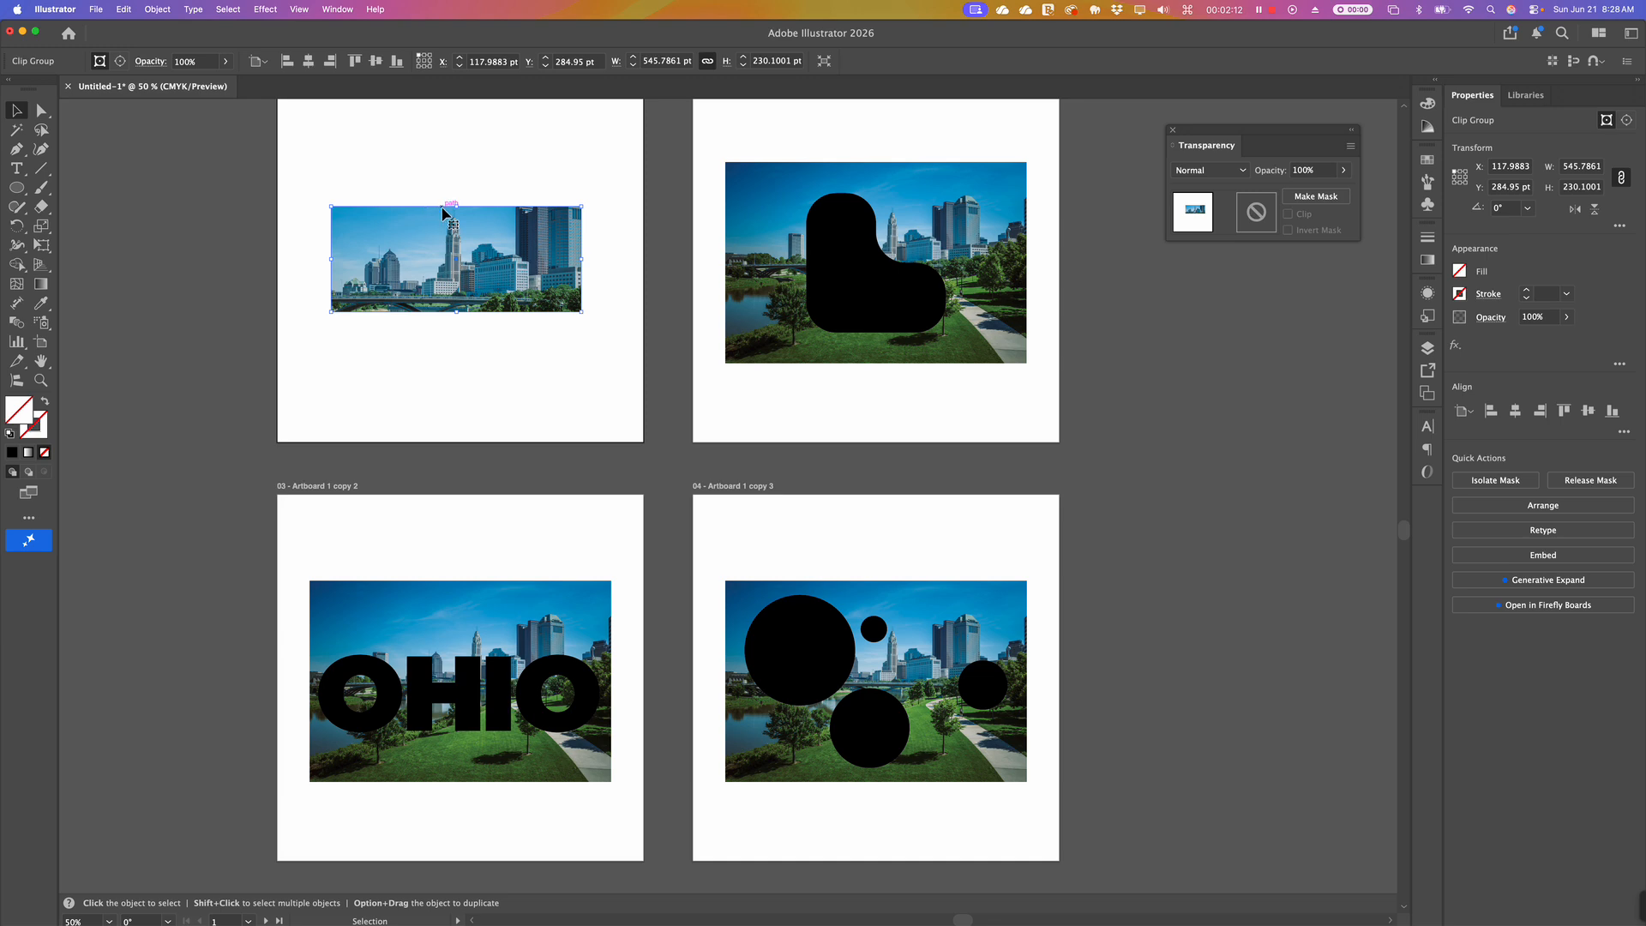
click(41, 111)
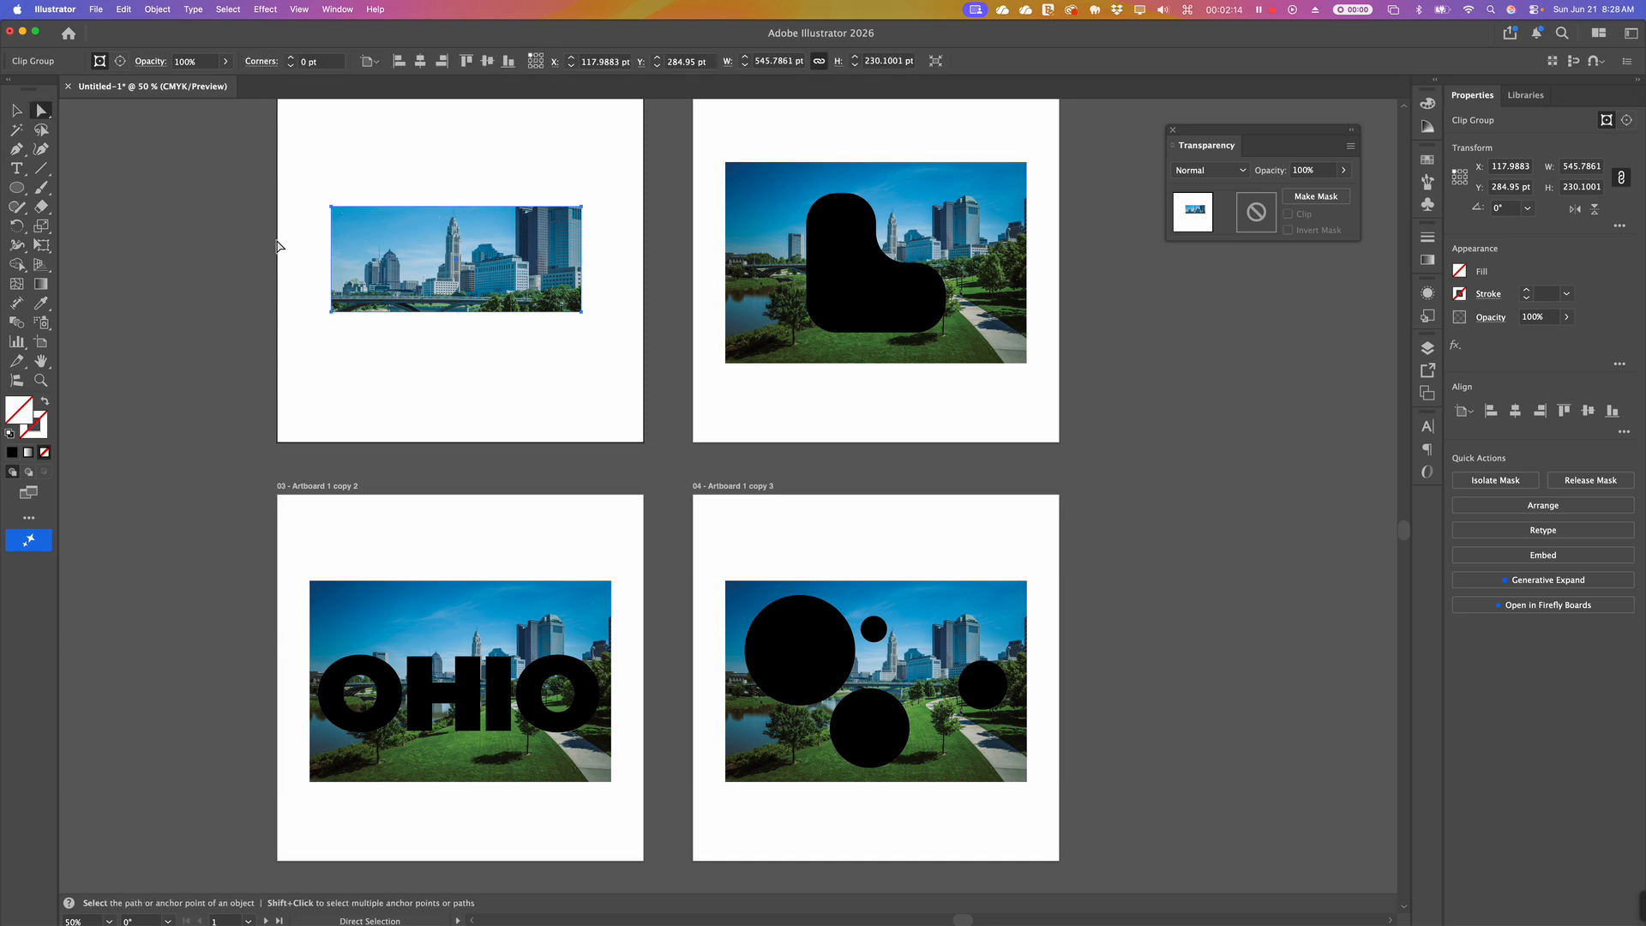
click(172, 191)
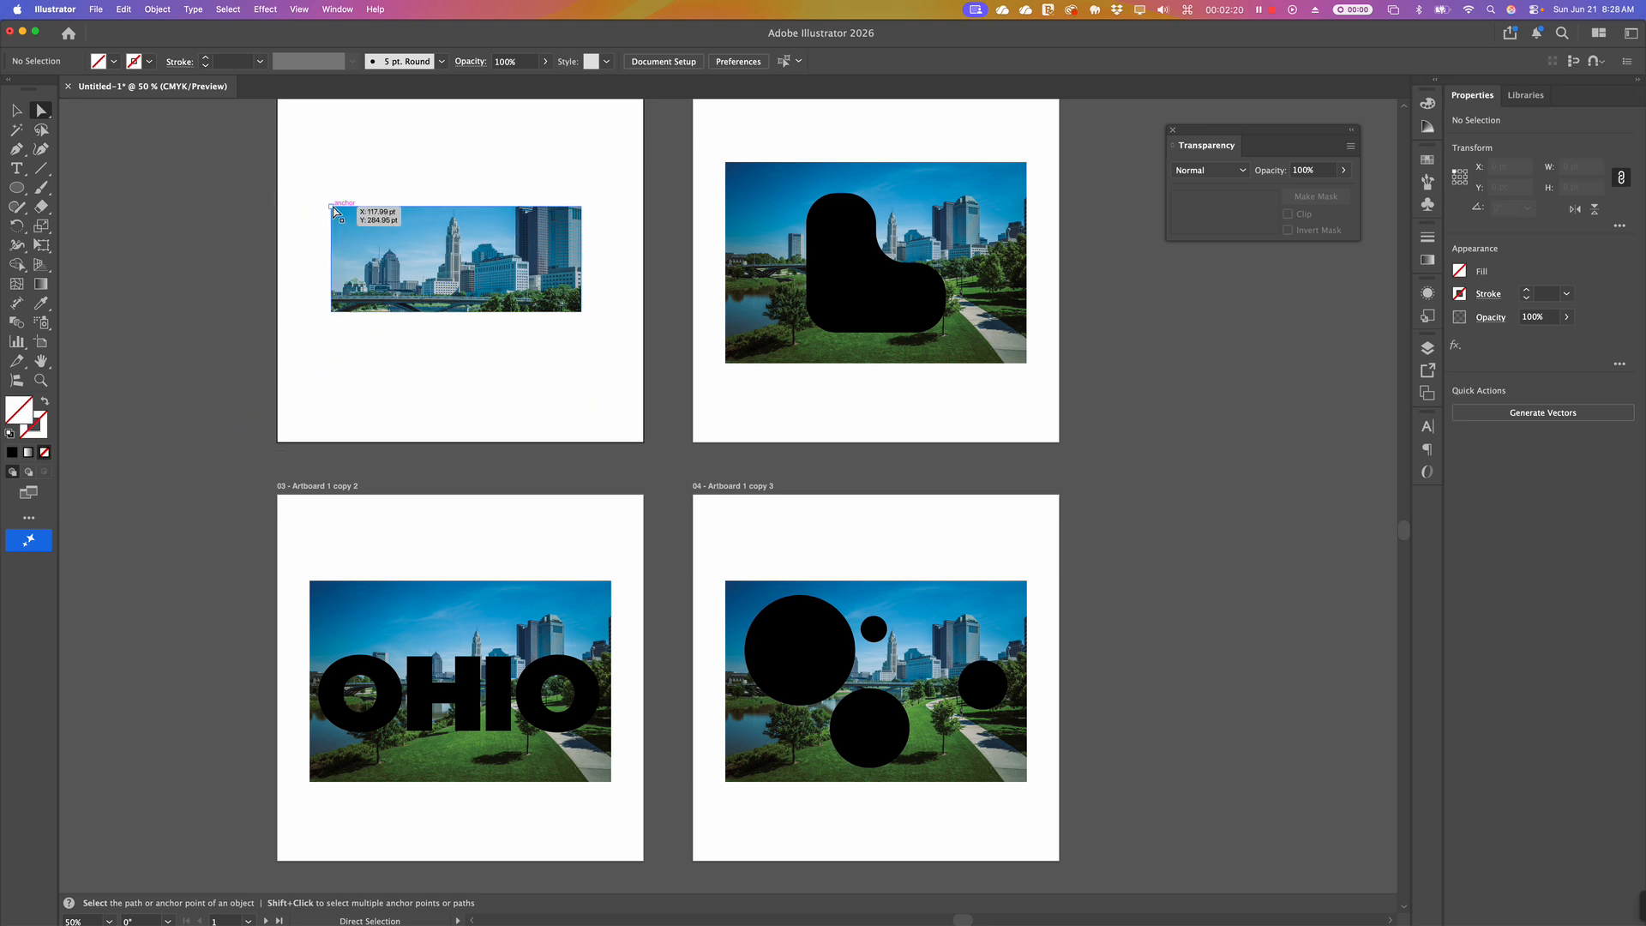
drag(333, 206, 312, 196)
mouse_move(585, 318)
mouse_down()
mouse_move(415, 257)
mouse_move(478, 257)
mouse_move(532, 290)
mouse_move(560, 275)
mouse_move(572, 291)
mouse_up()
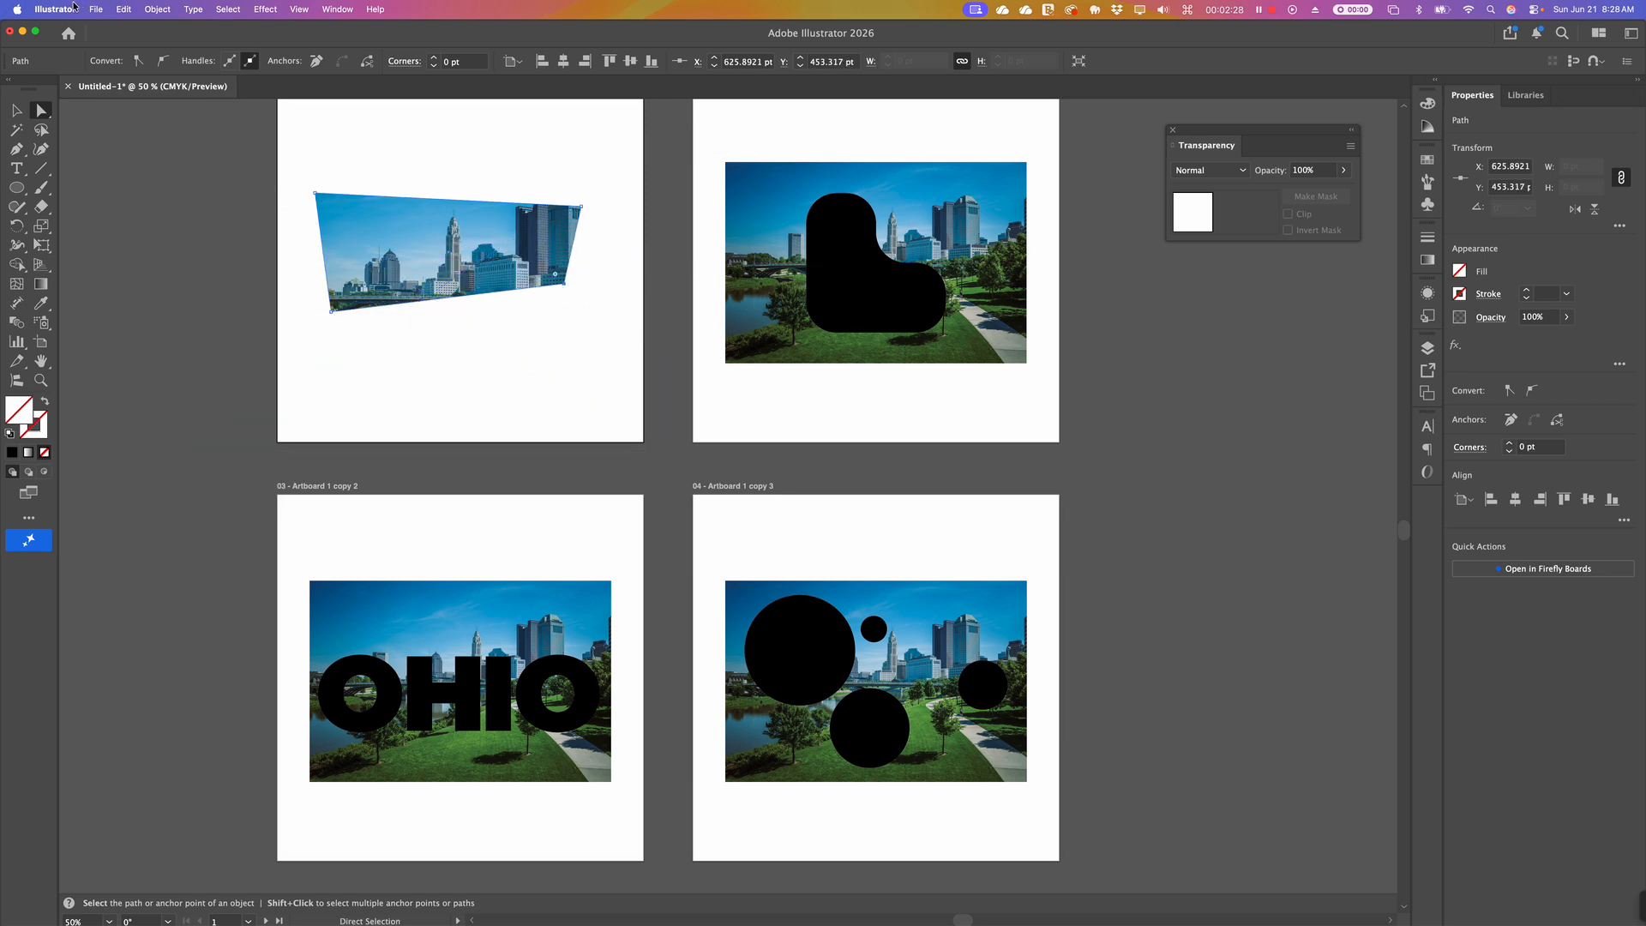
Bow the mask's lower and upper edges outward into curves and deselect the path.
key(p)
key(alt)
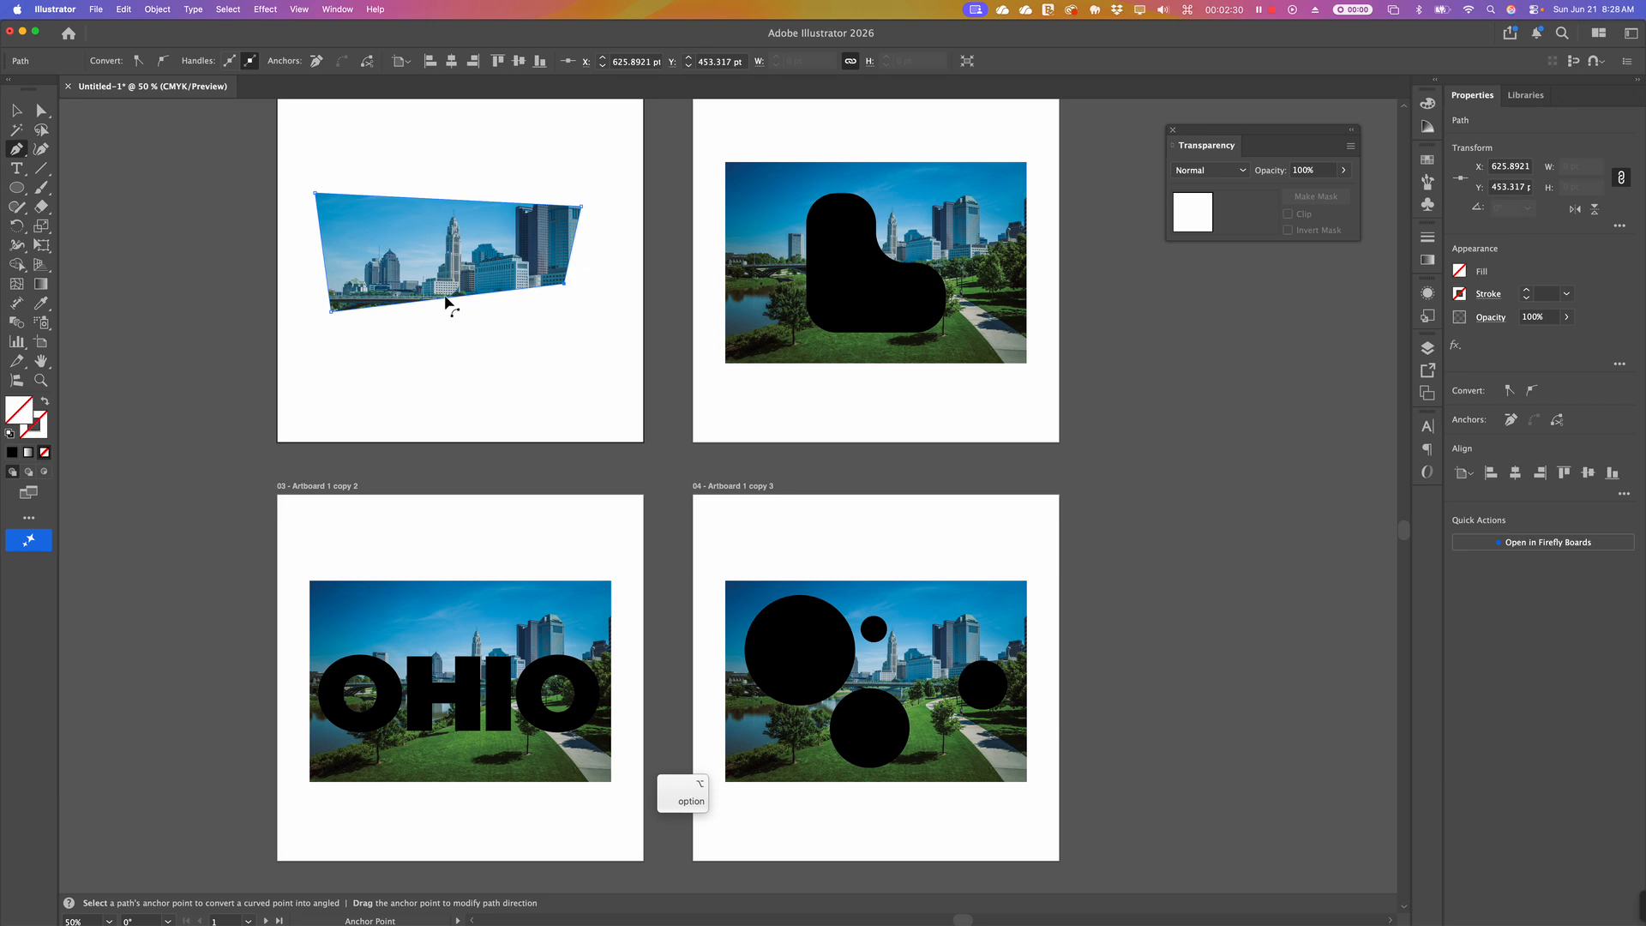
drag(445, 302, 445, 319)
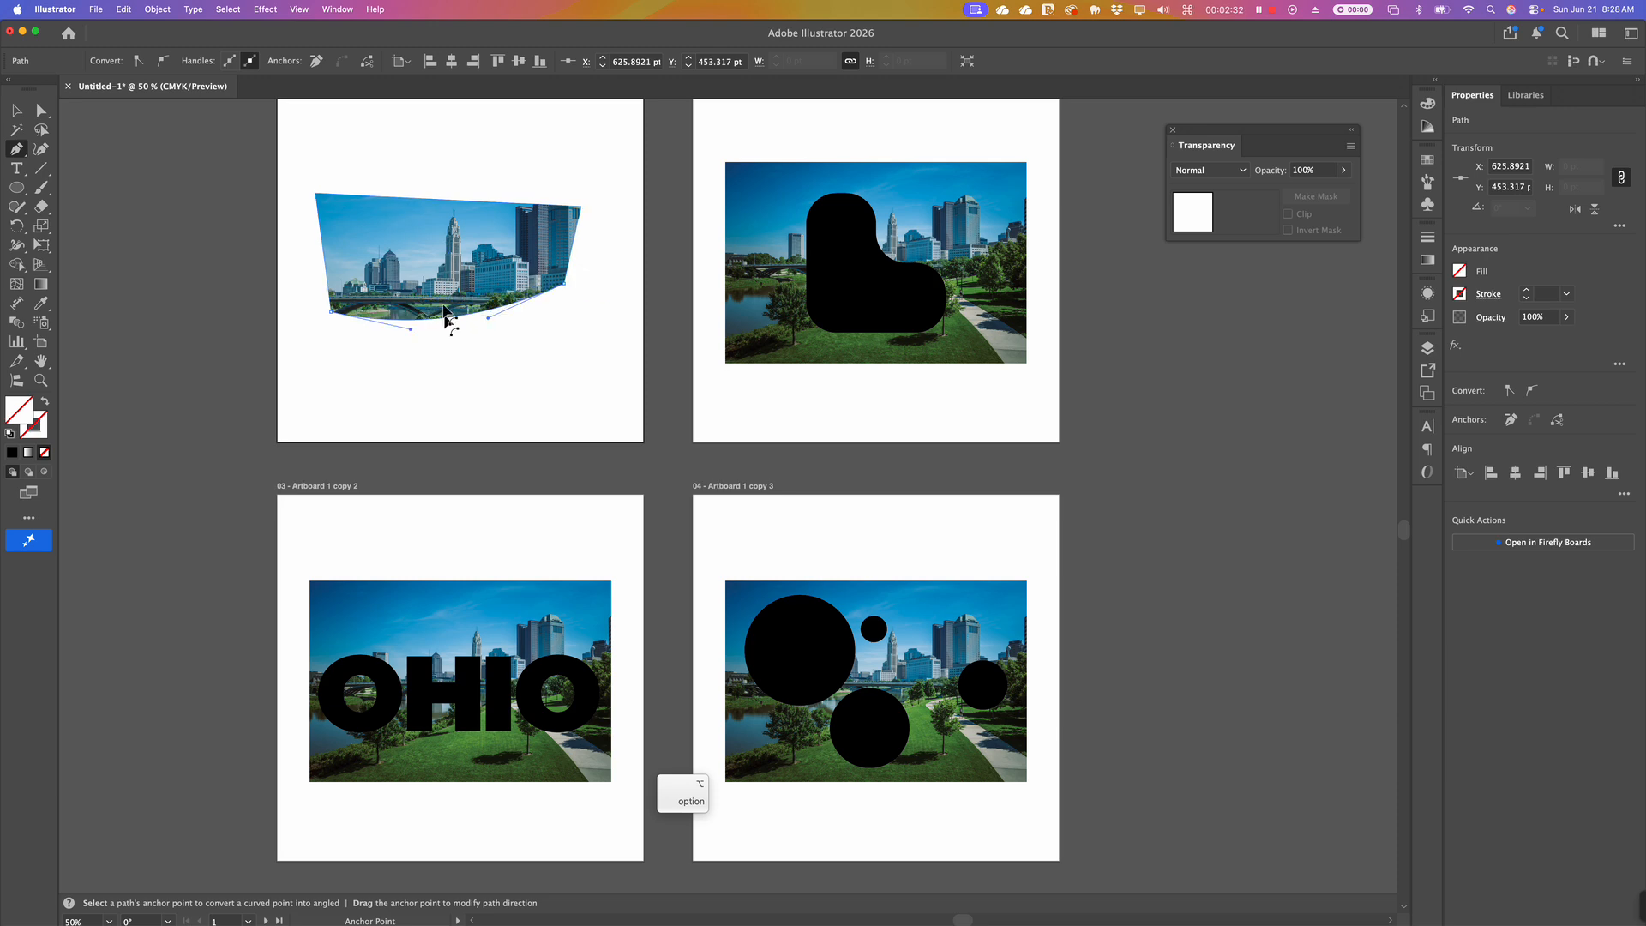
drag(438, 206, 438, 183)
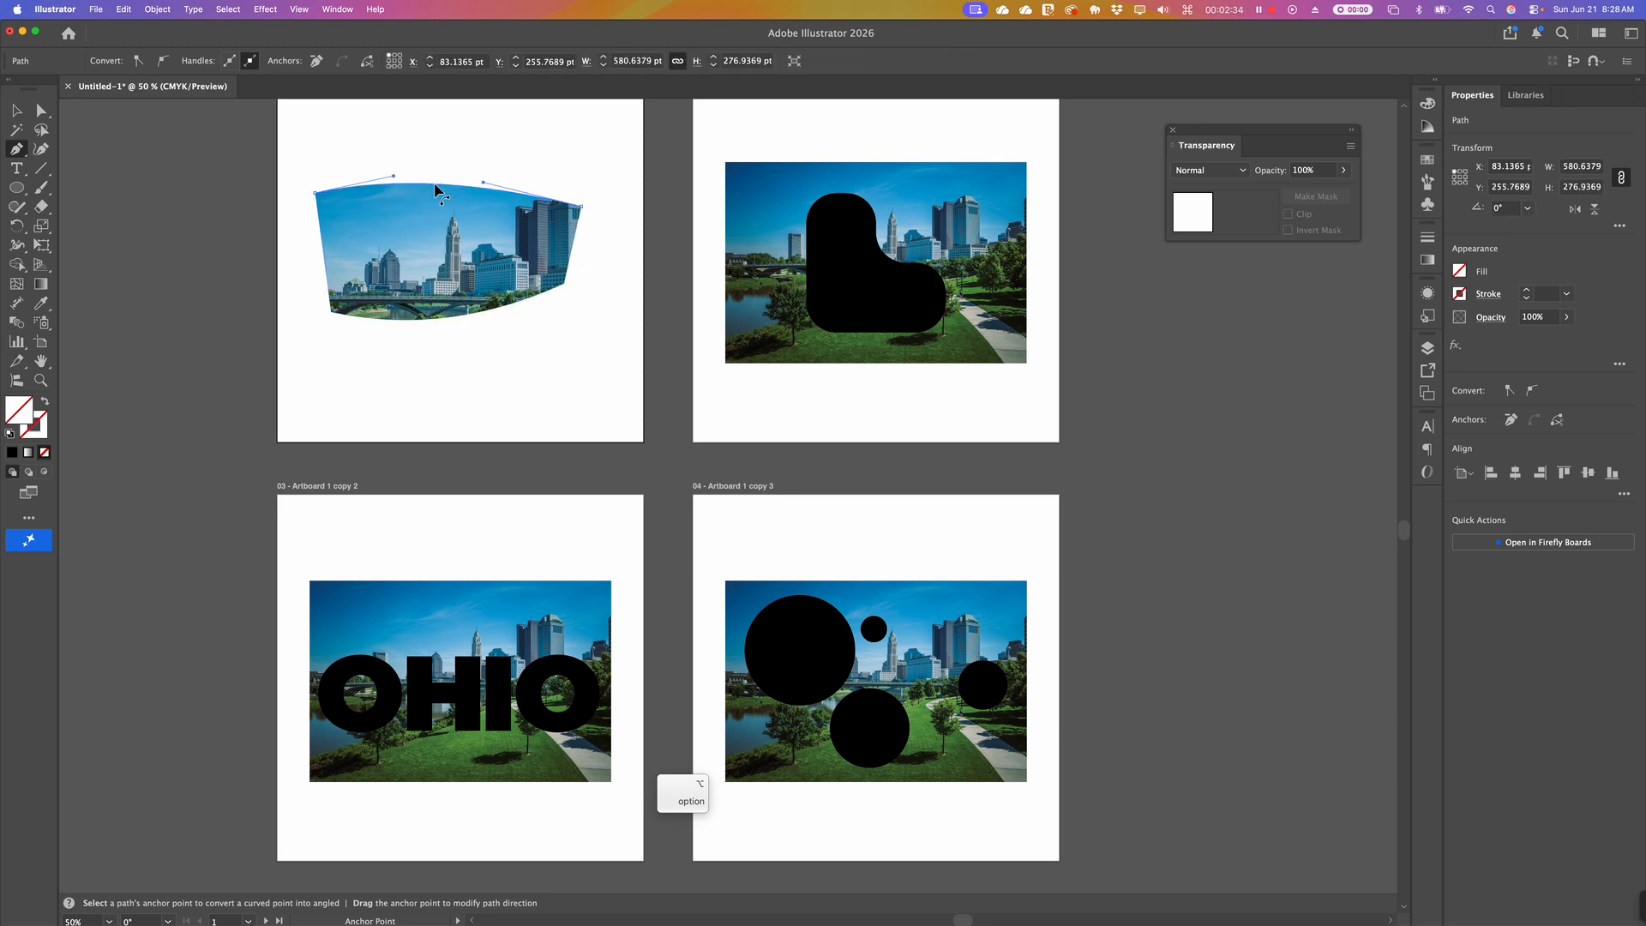
click(27, 112)
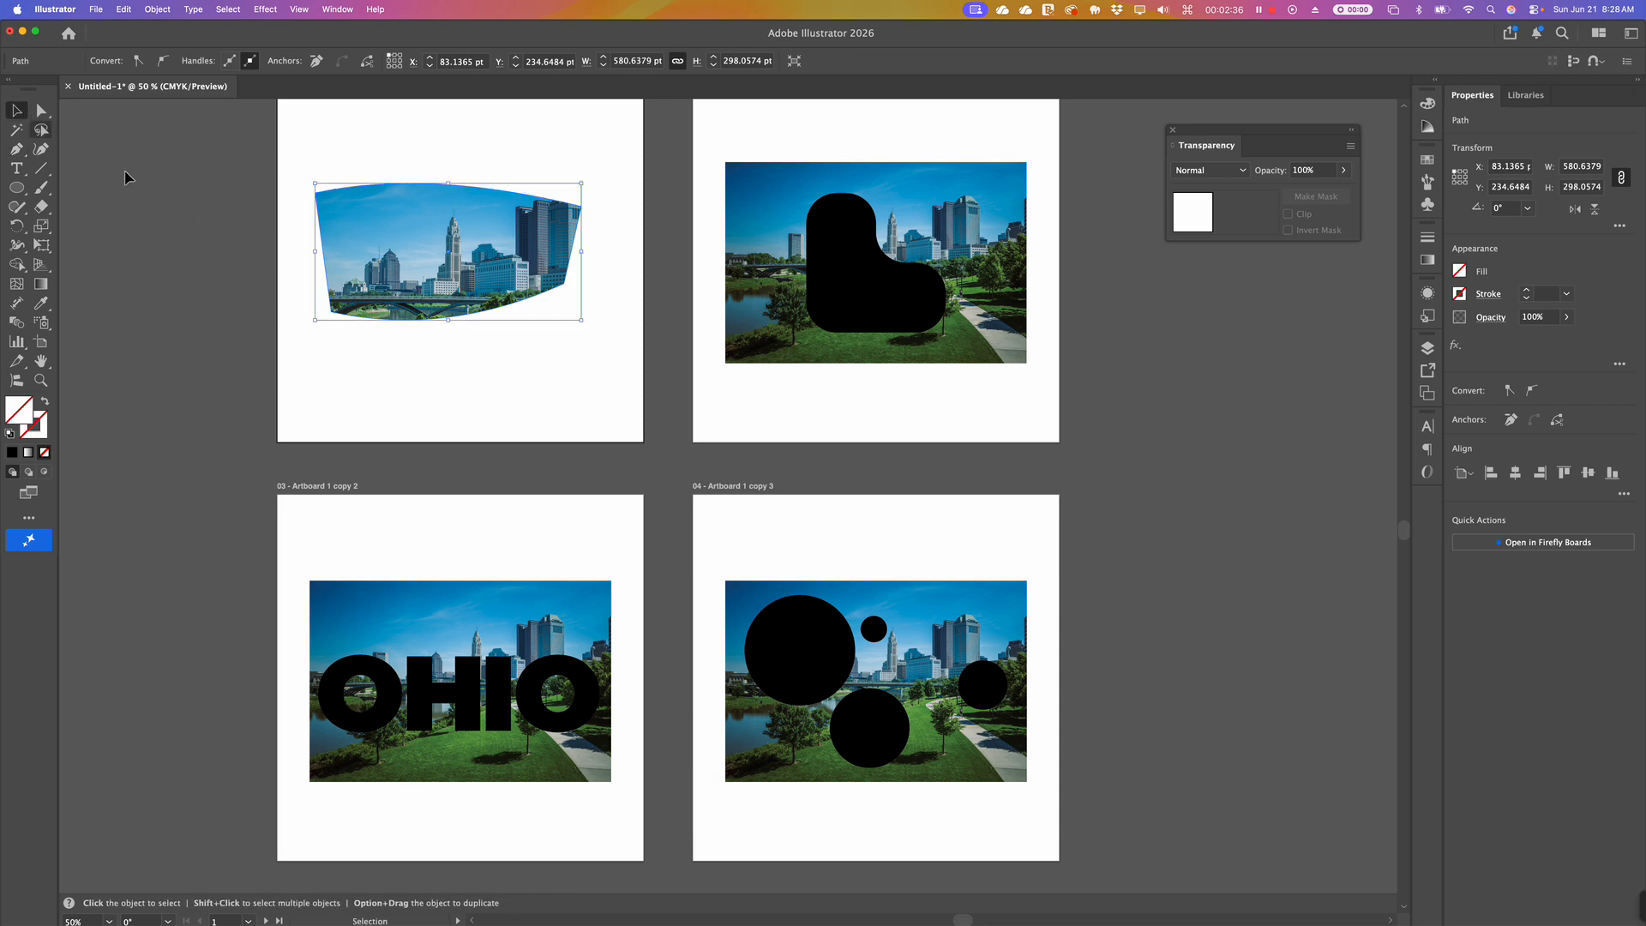
click(128, 172)
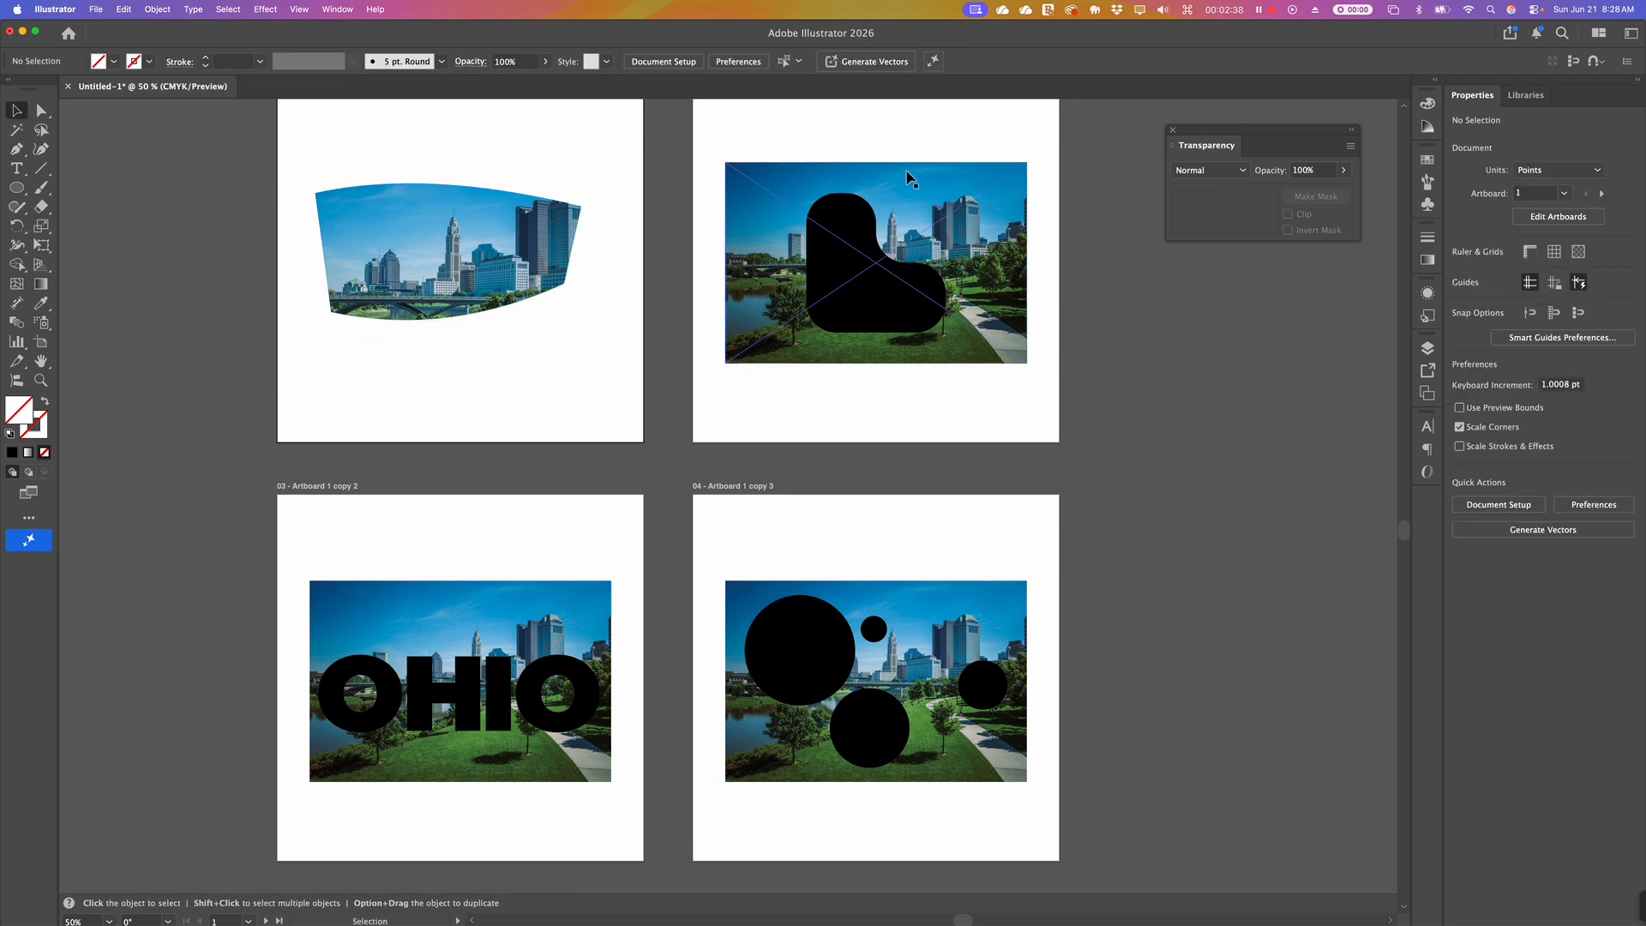
Scale the rounded L shape on the second artboard to about 377 pt square and clip the photo with it.
click(905, 304)
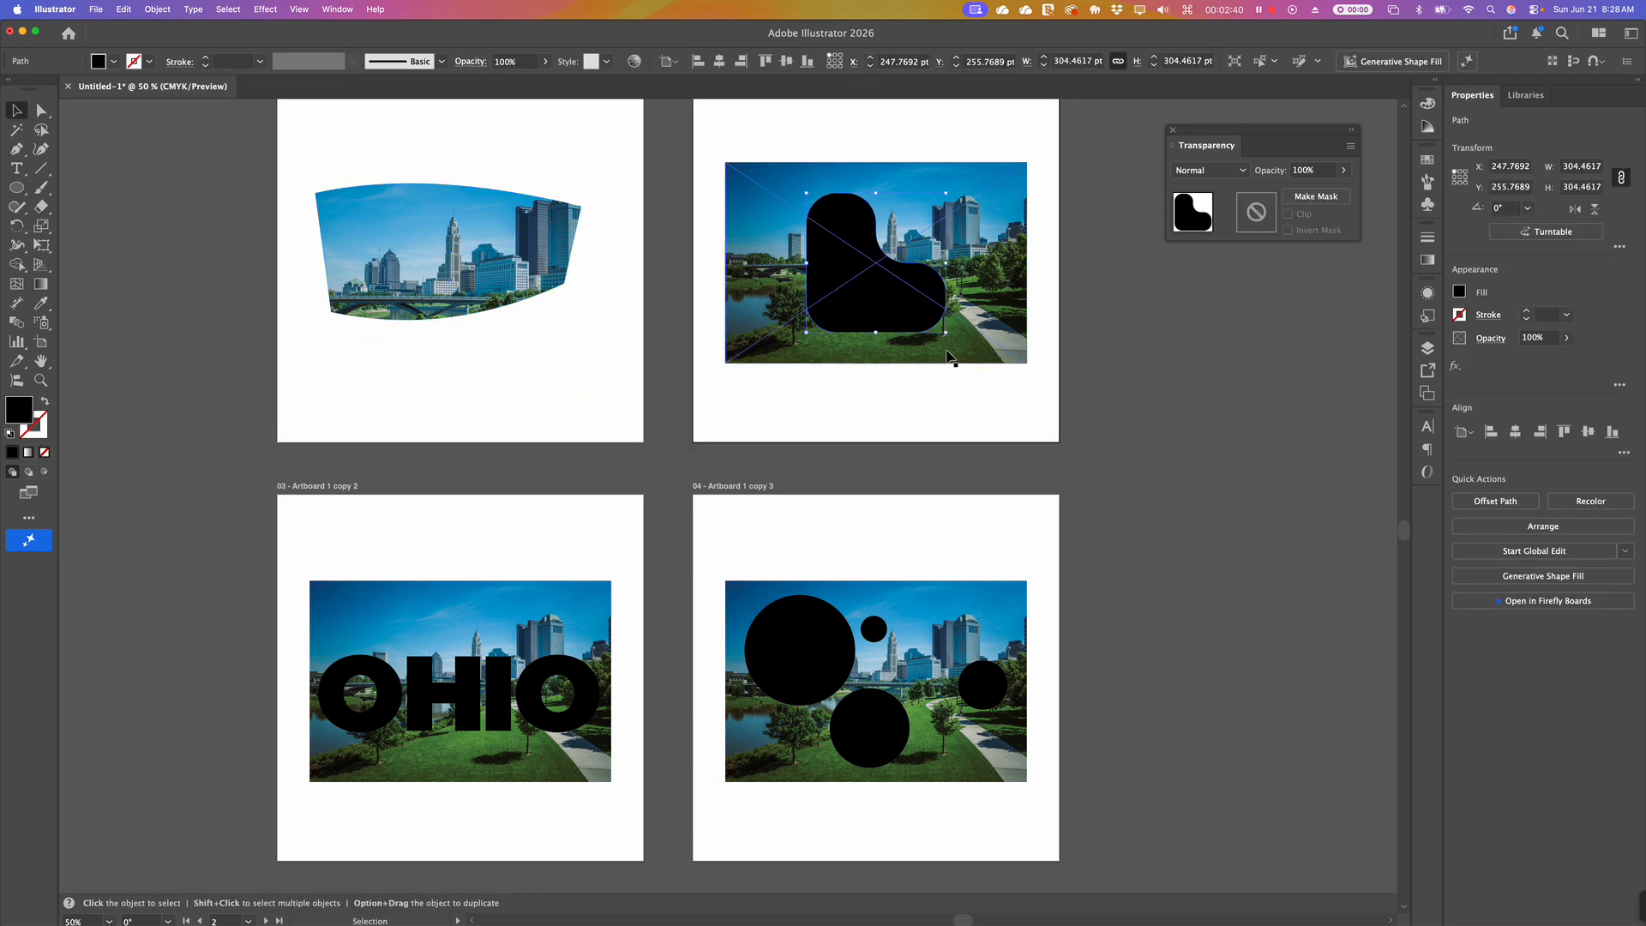
mouse_move(947, 335)
mouse_down()
mouse_move(973, 358)
mouse_move(962, 349)
mouse_up()
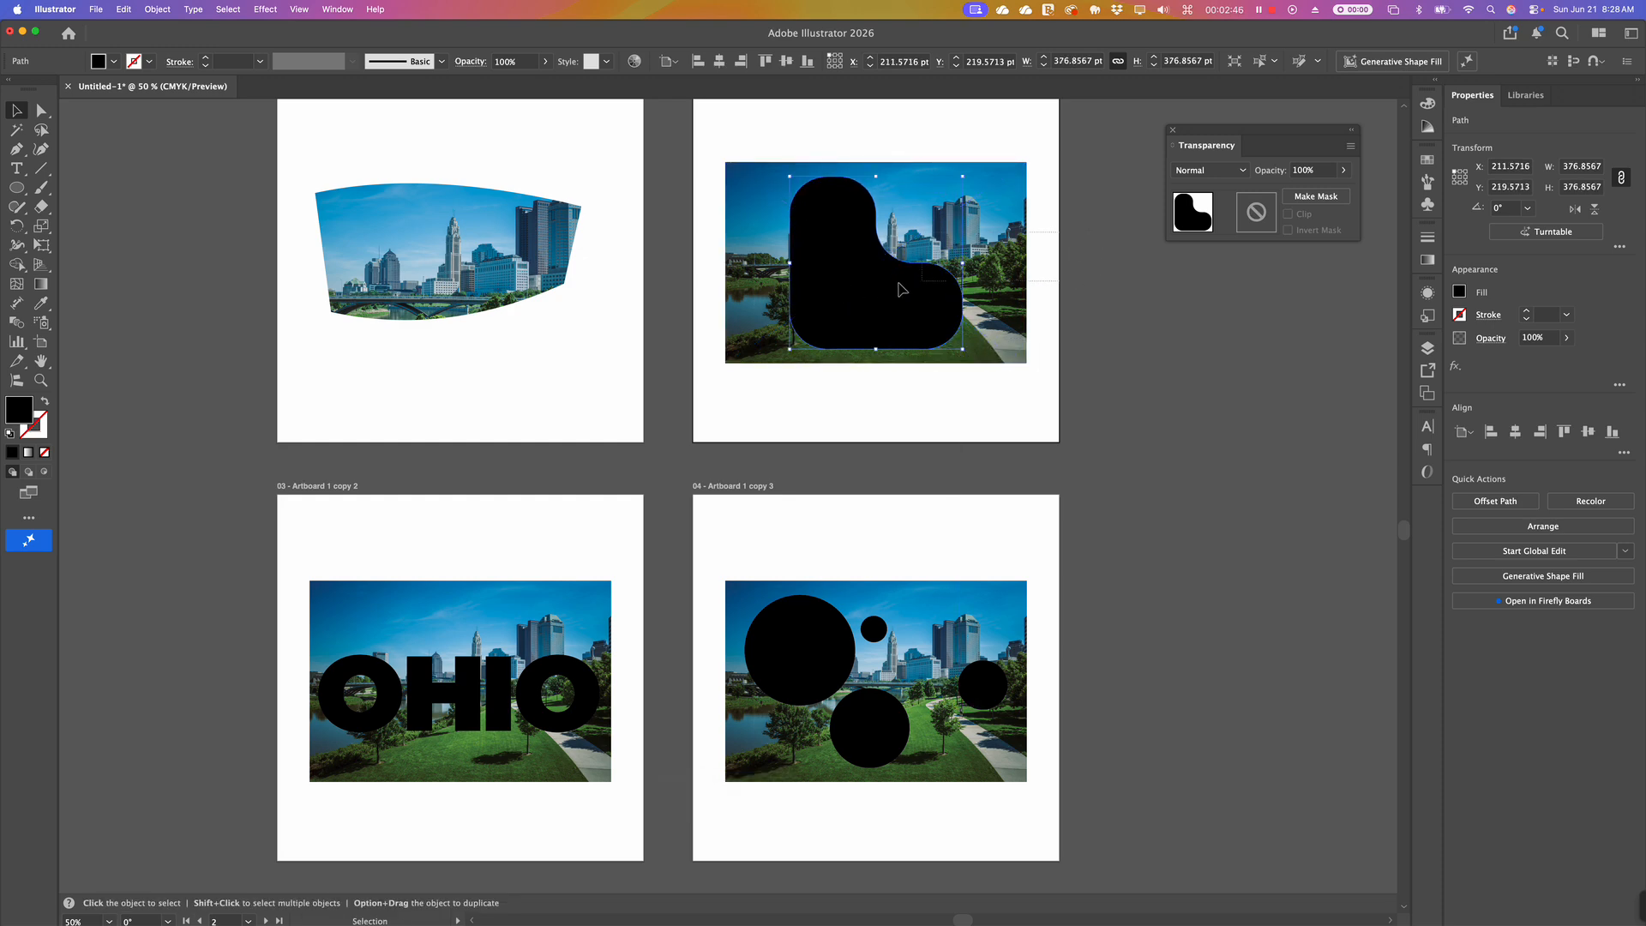
key(super+alt+a)
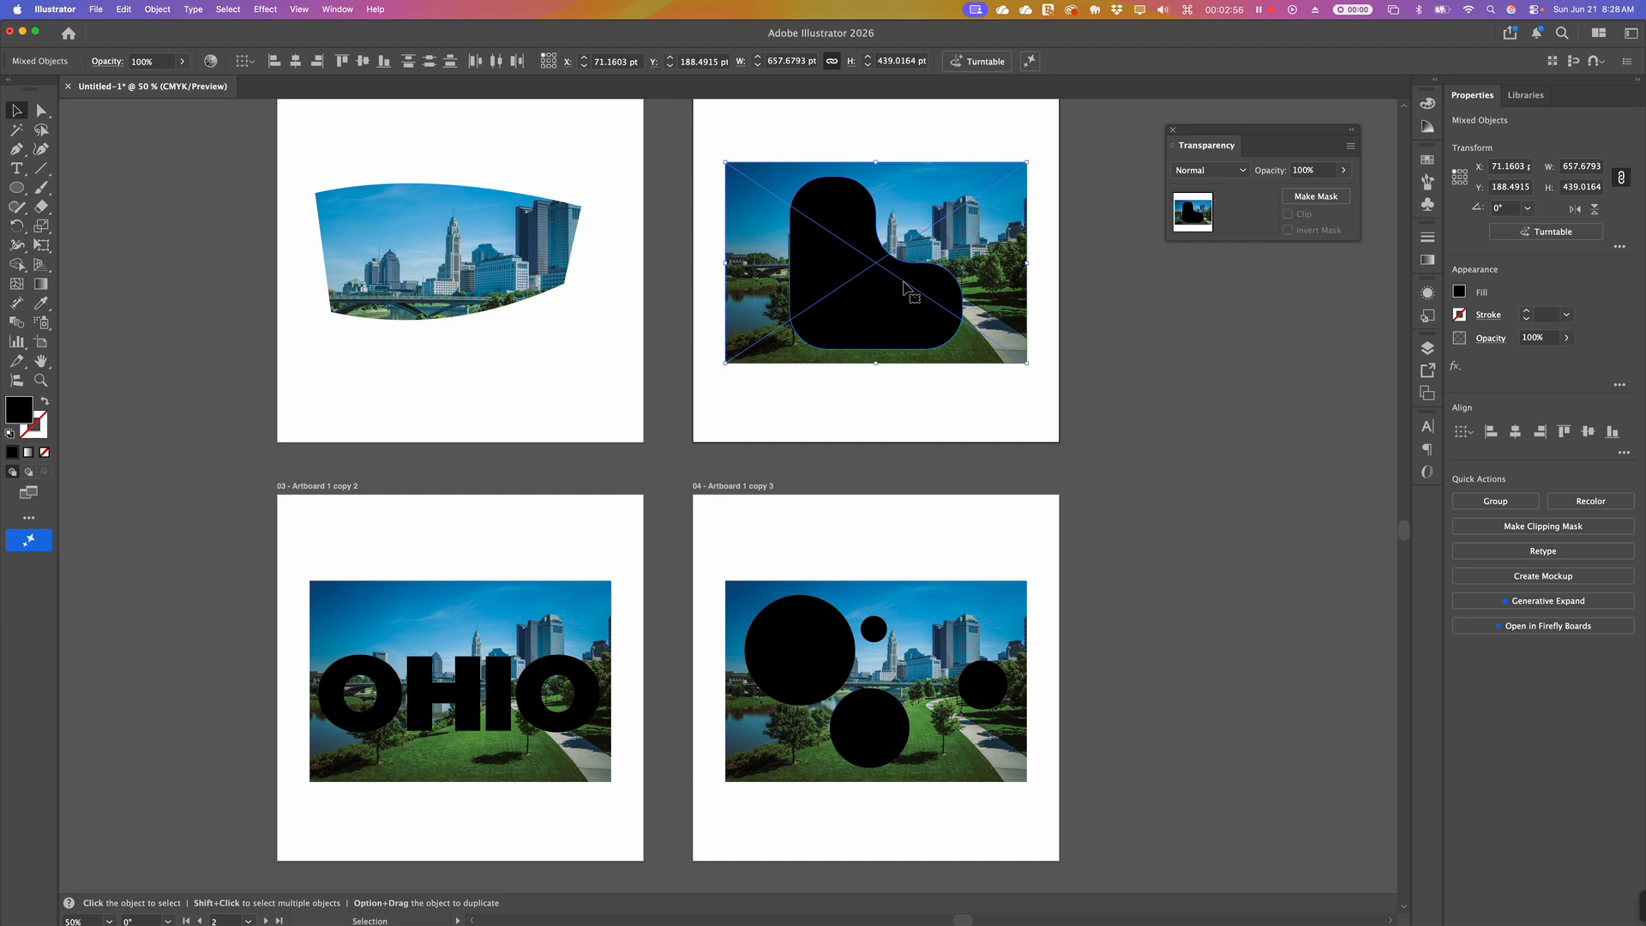
key(super)
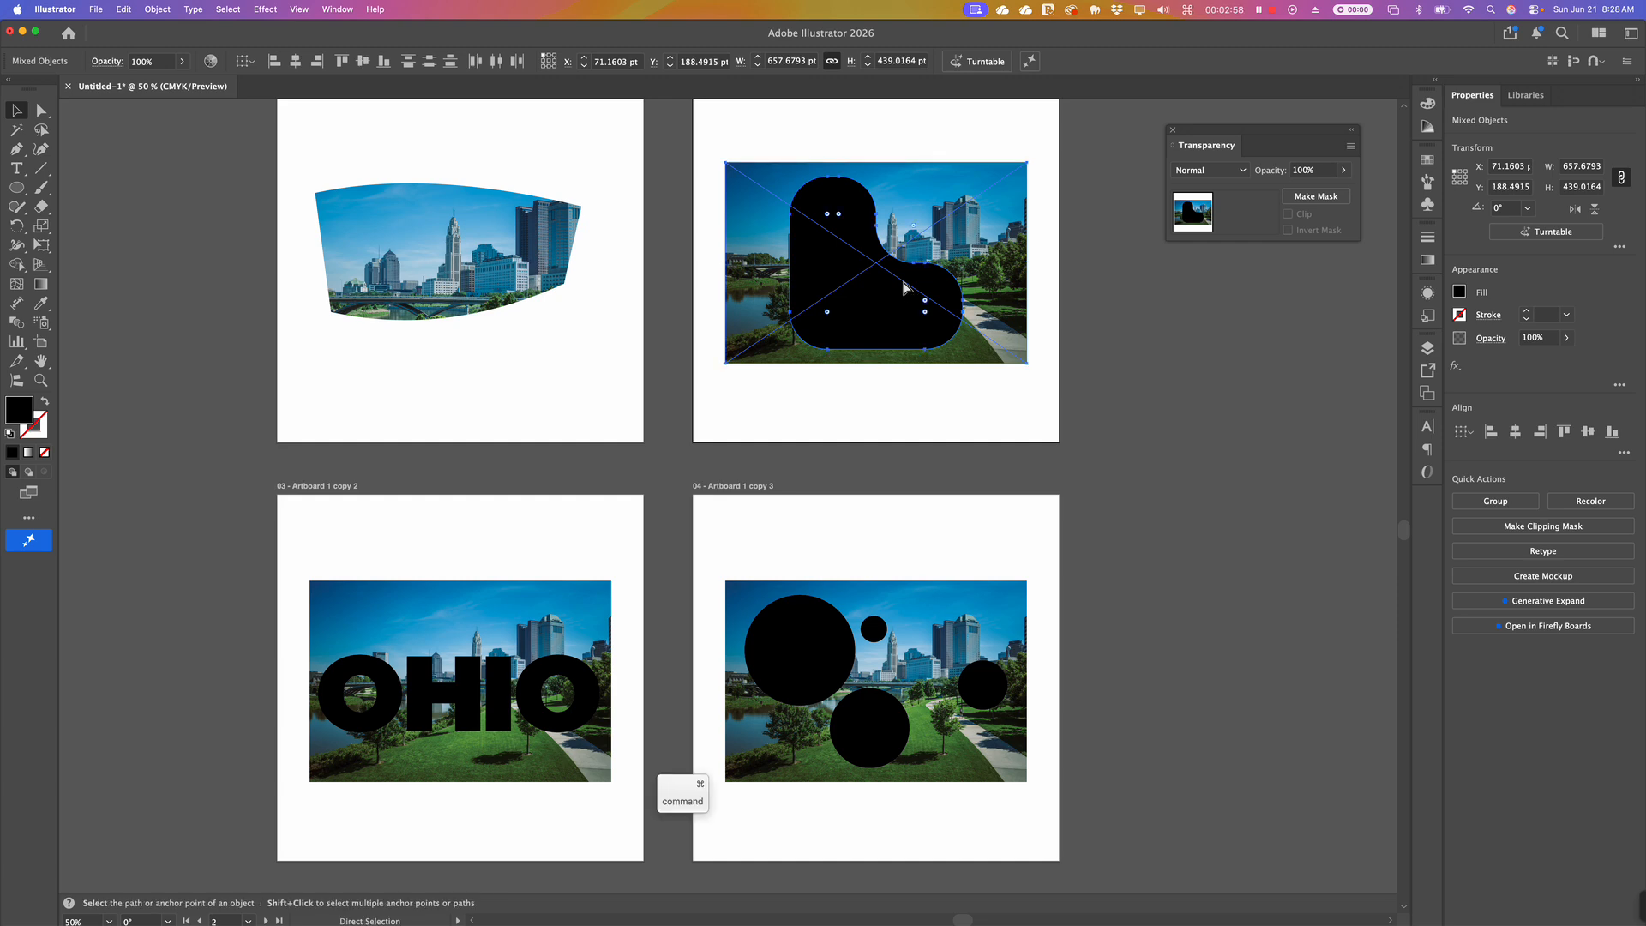
key(super+7)
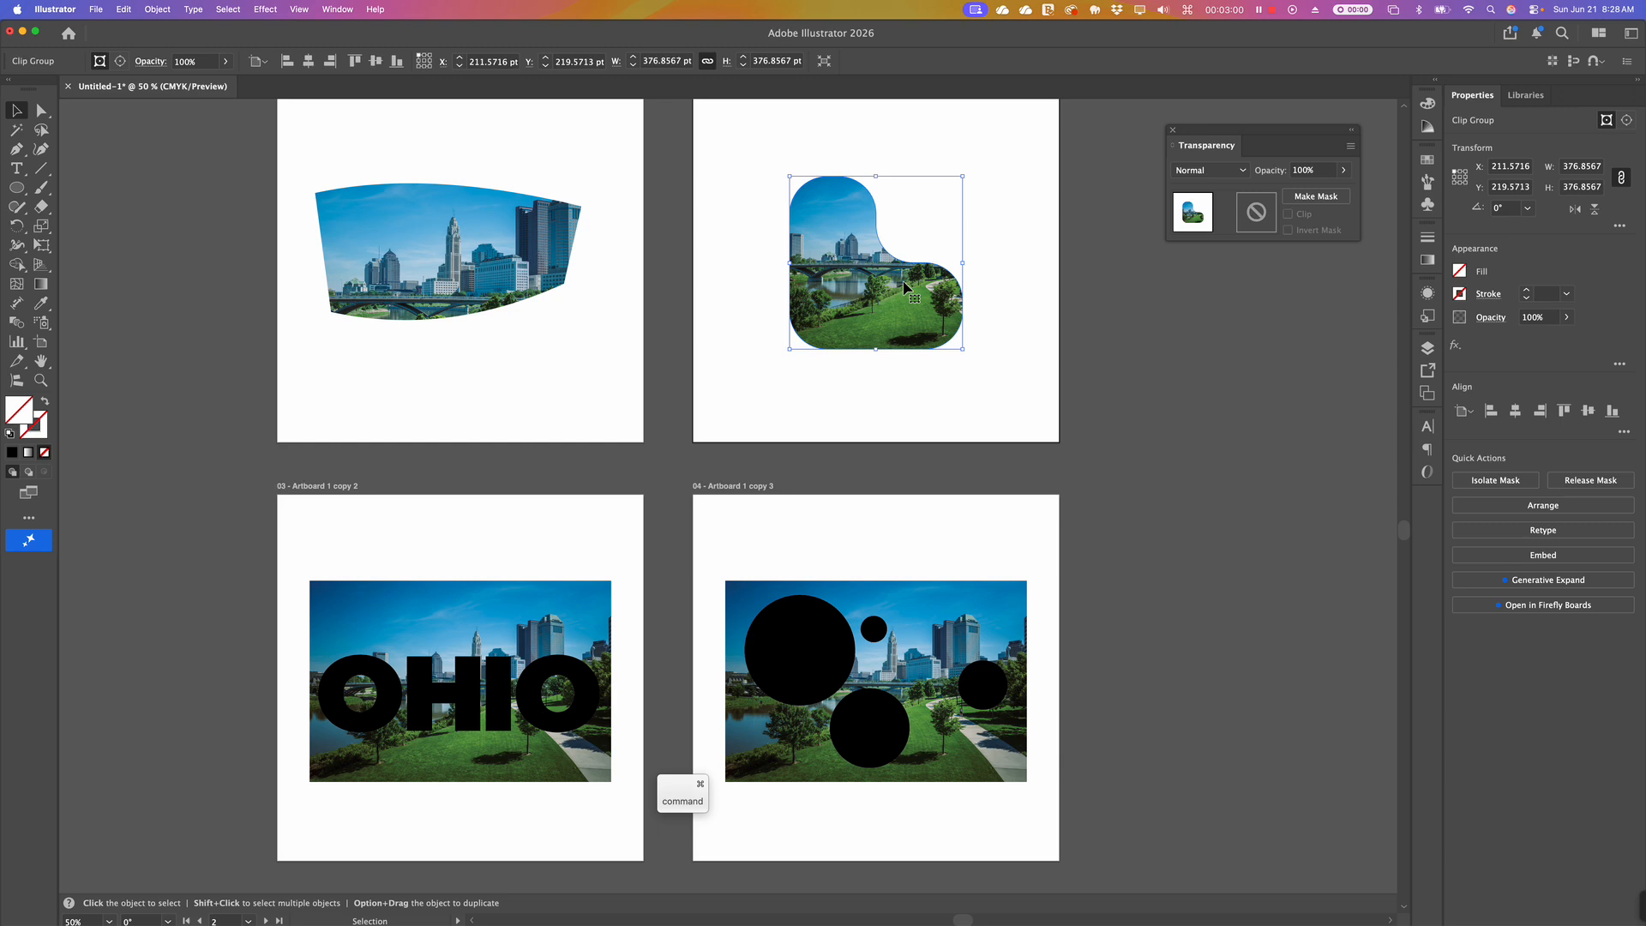
click(842, 389)
Group the four black circles on the fourth artboard.
key(space)
drag(792, 413, 702, 338)
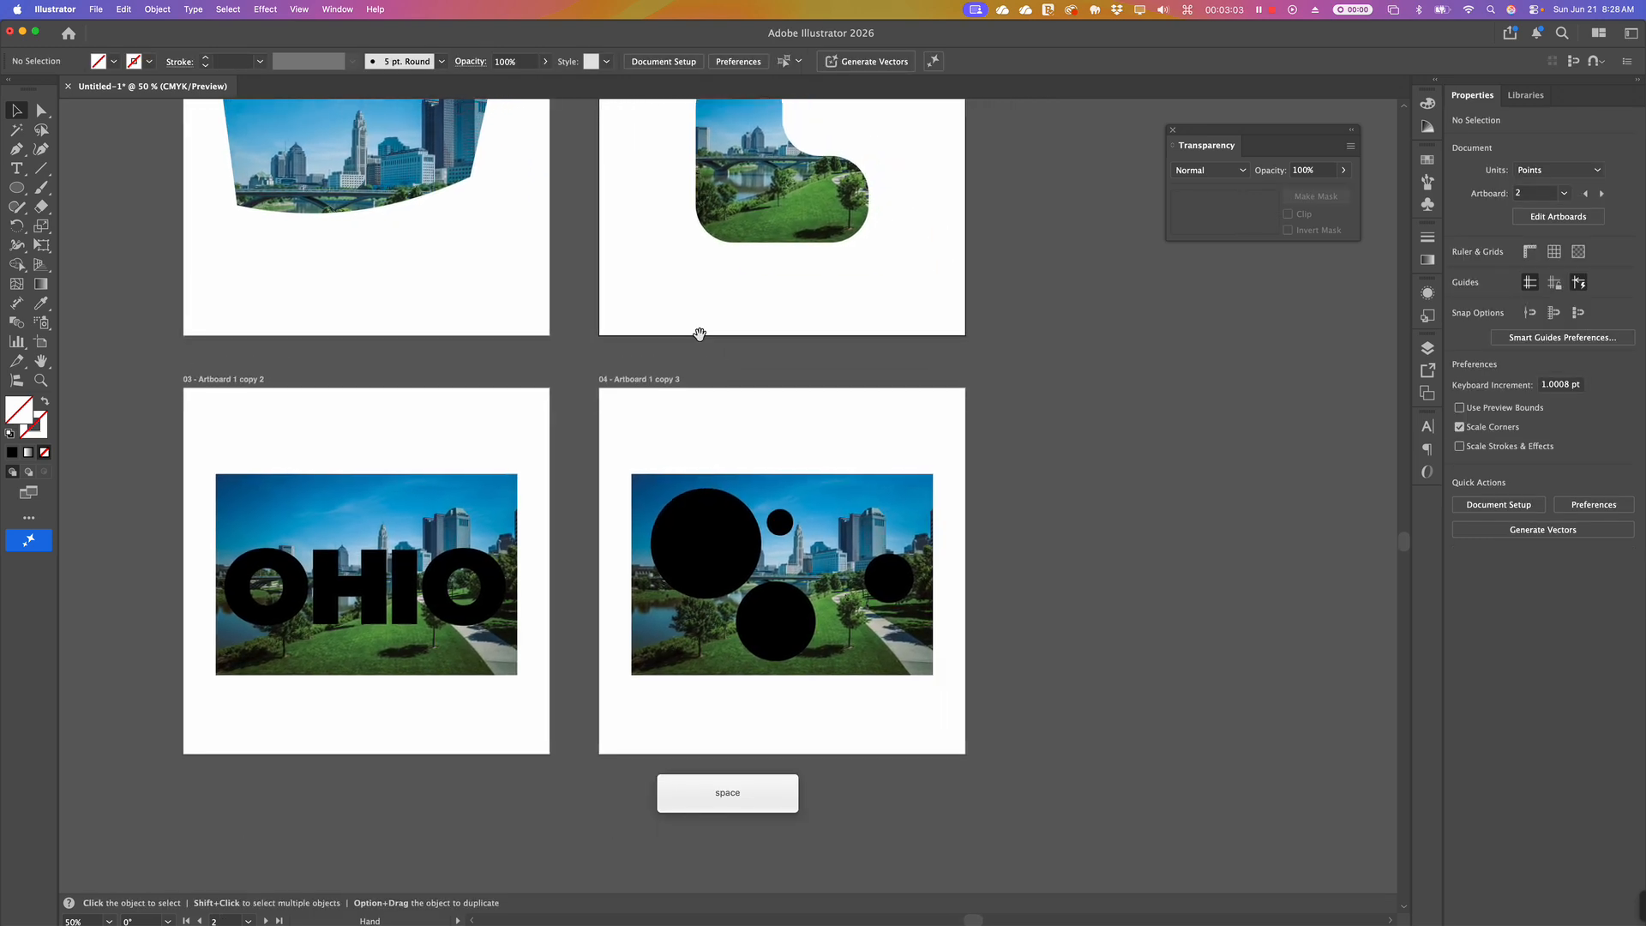
shift+click(890, 578)
shift+click(782, 524)
shift+click(739, 546)
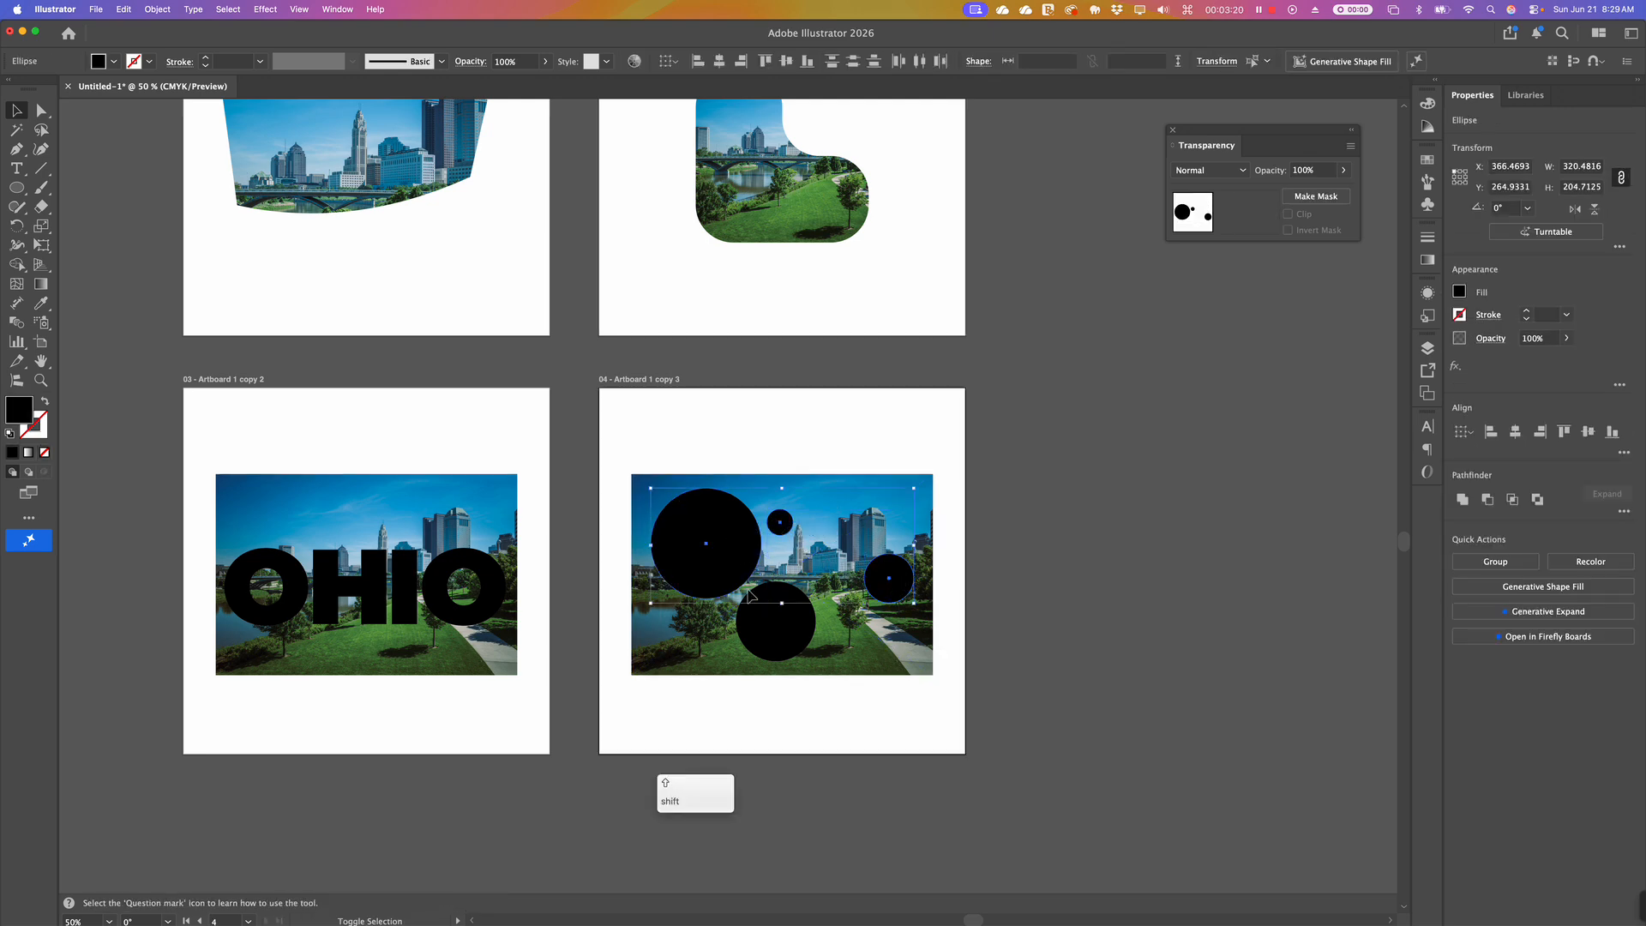
shift+click(775, 645)
shift+click(775, 644)
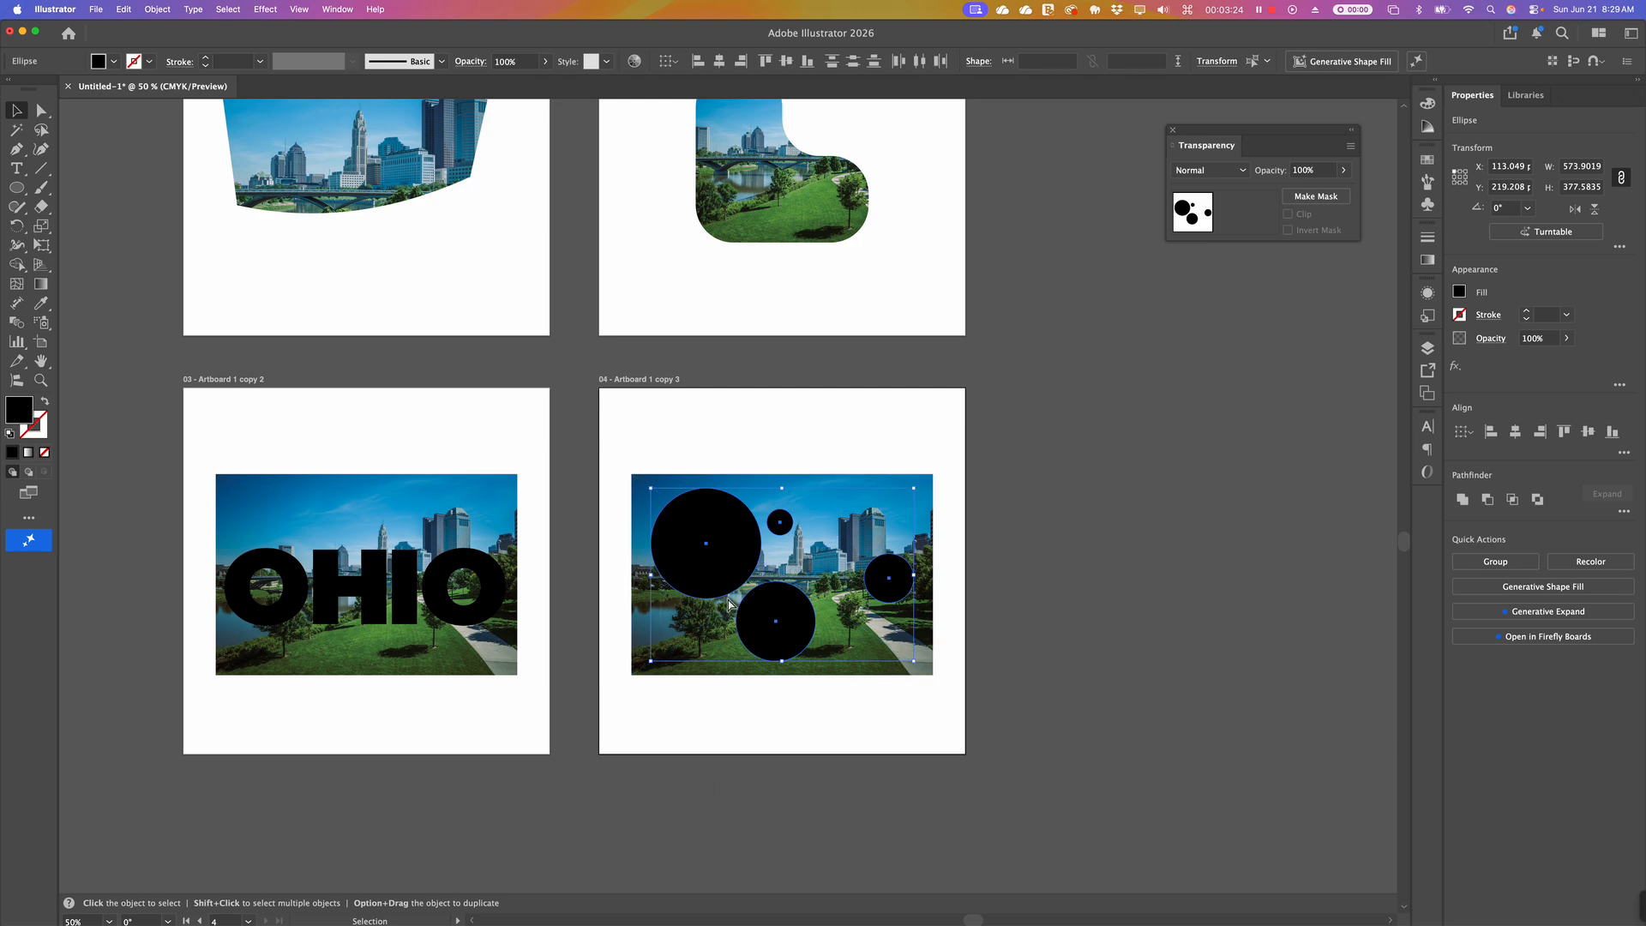
key(super+g)
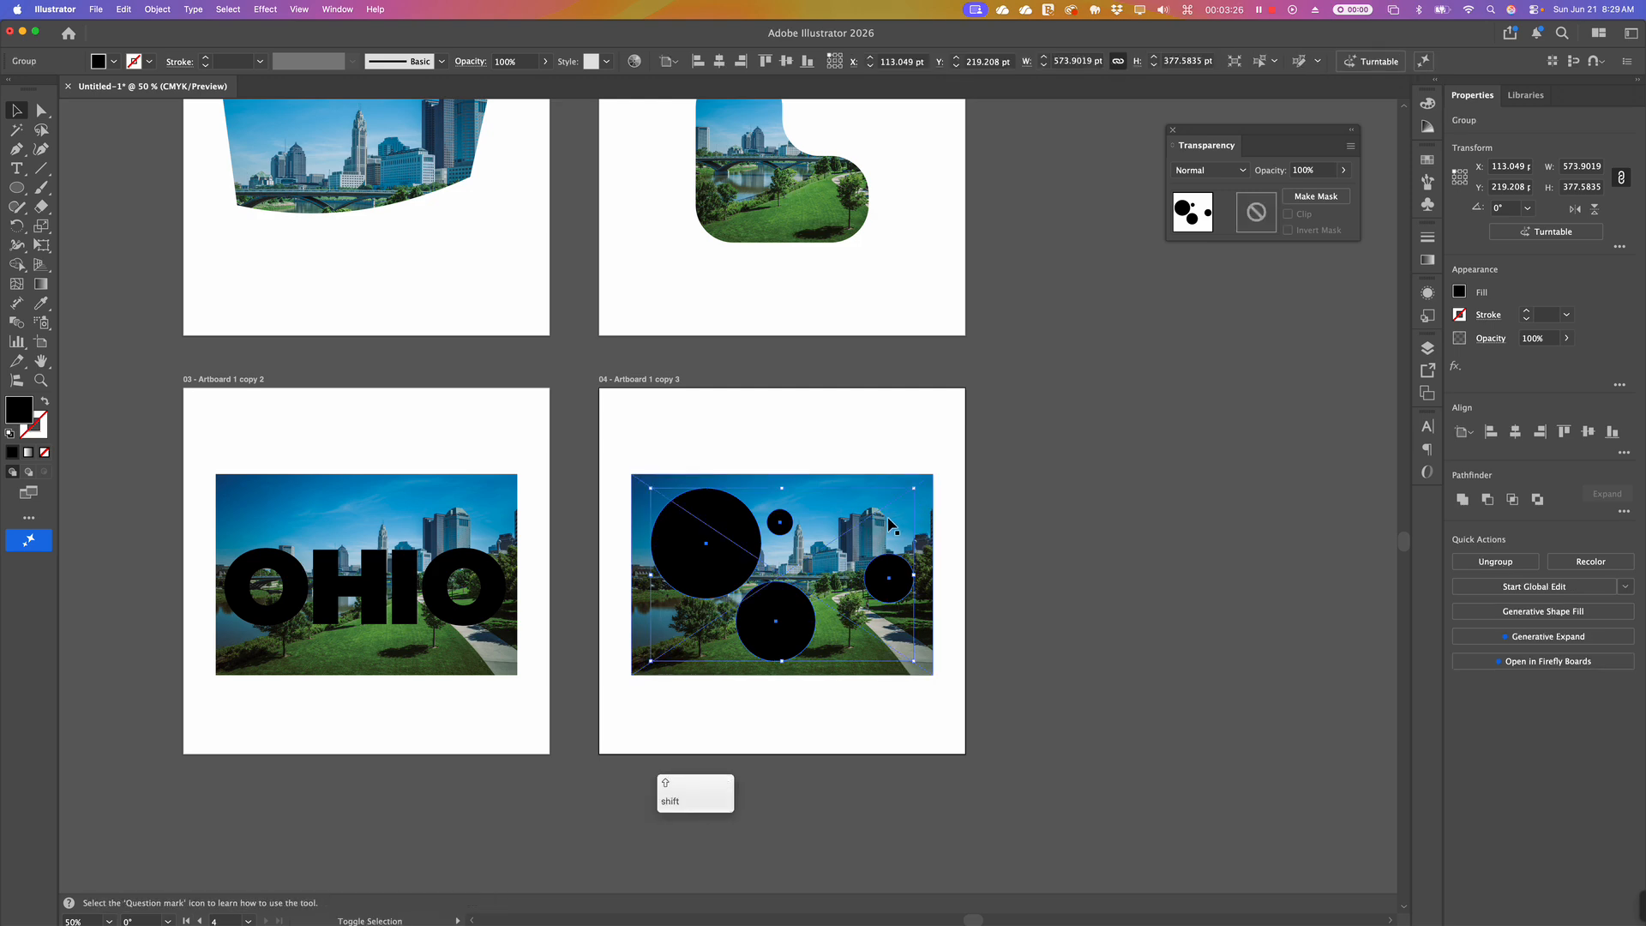
Try to clip the fourth artboard's photo with the circle group, and undo the mask.
shift+click(887, 519)
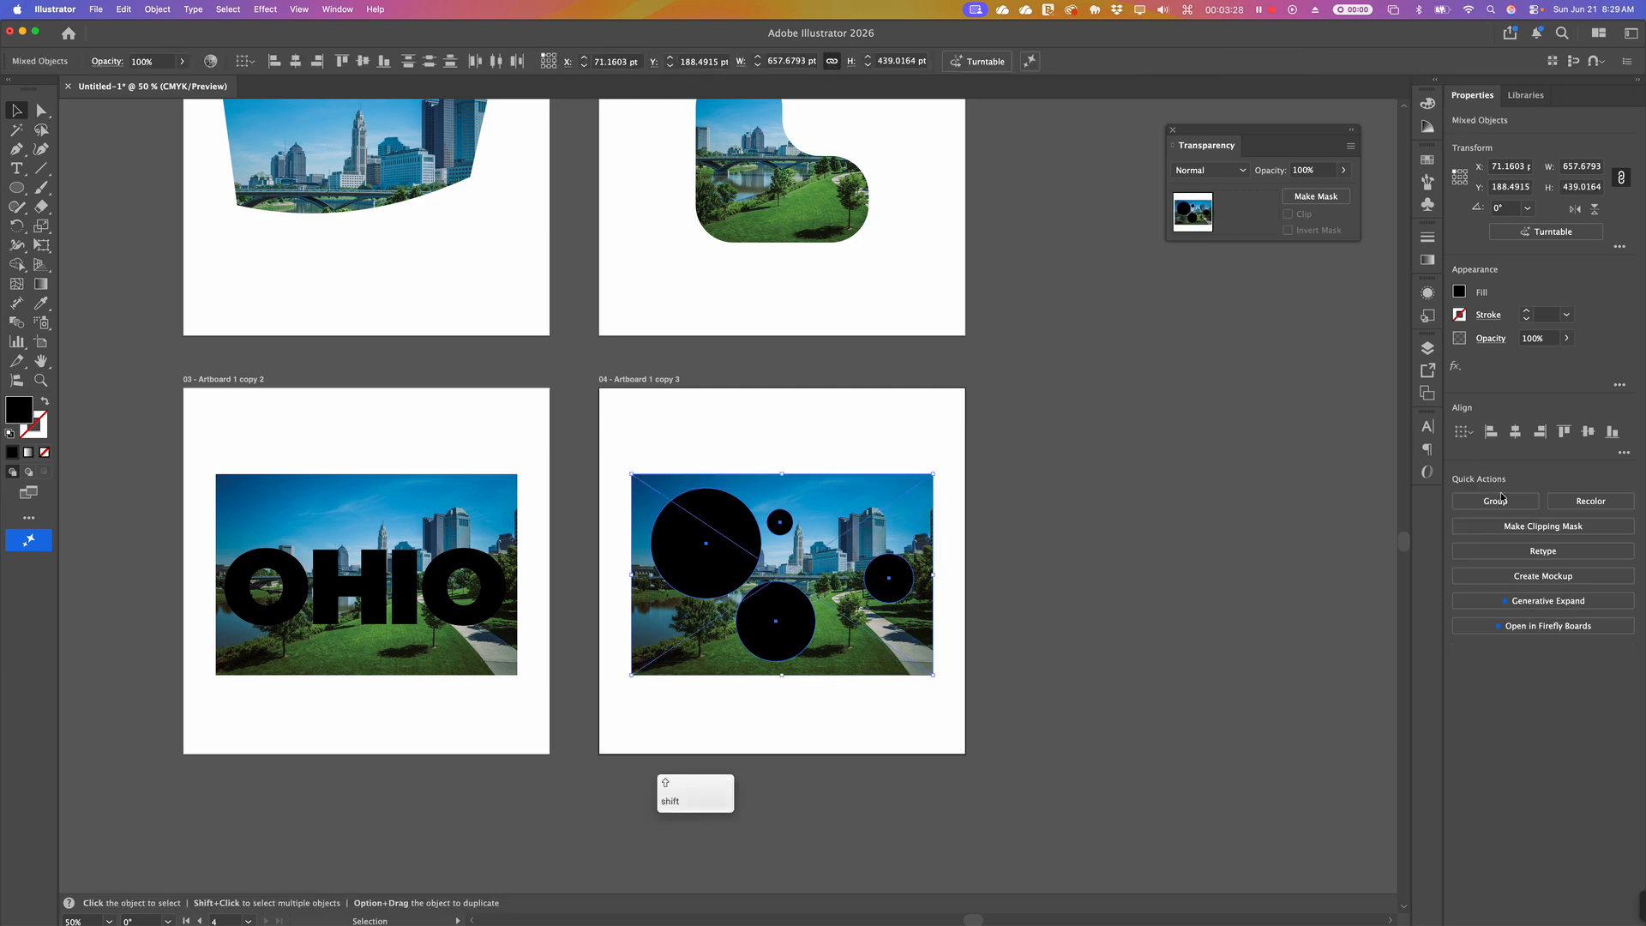
click(1535, 526)
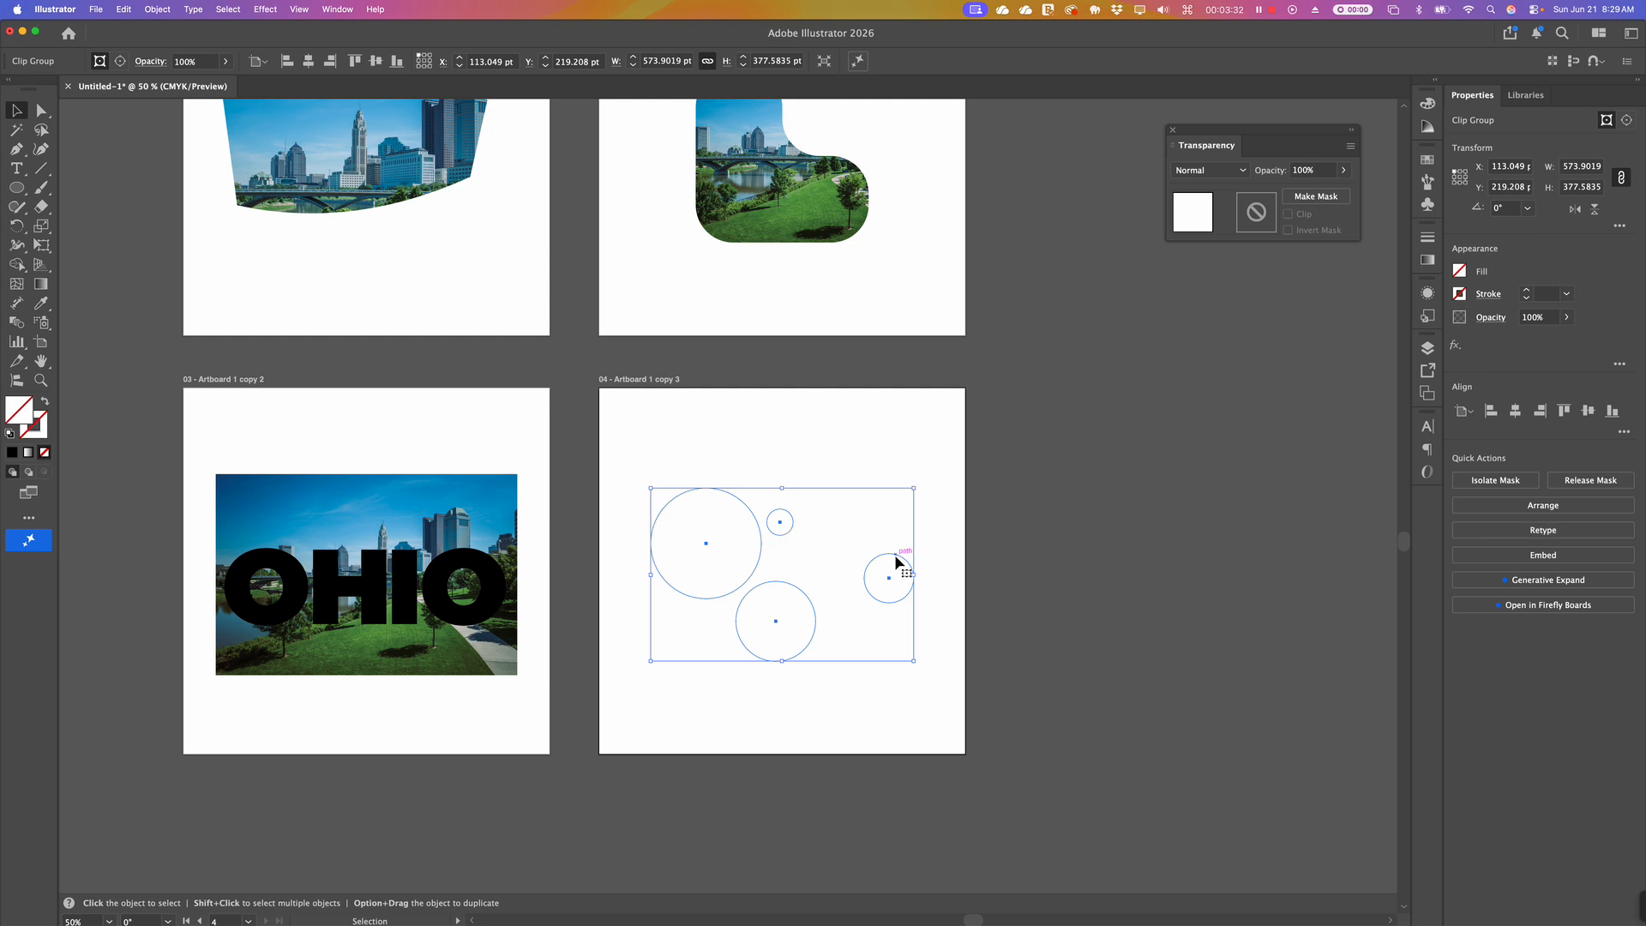
key(super+z)
key(super+z)
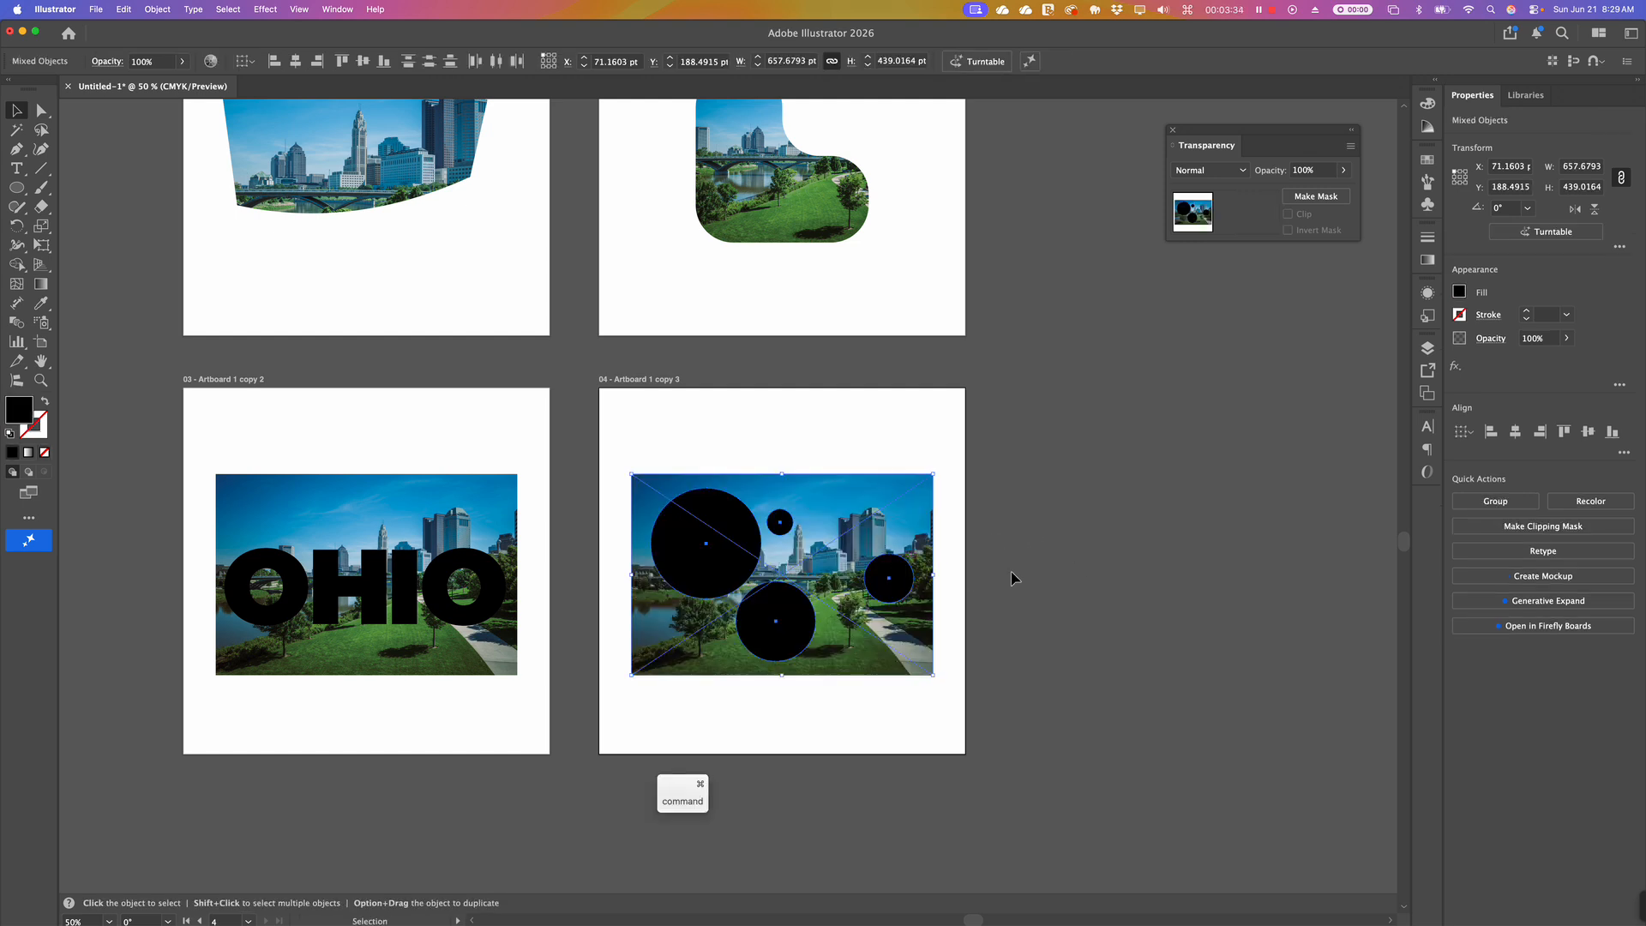
Ungroup the four circles on the fourth artboard and combine them into one compound path.
super+click(788, 635)
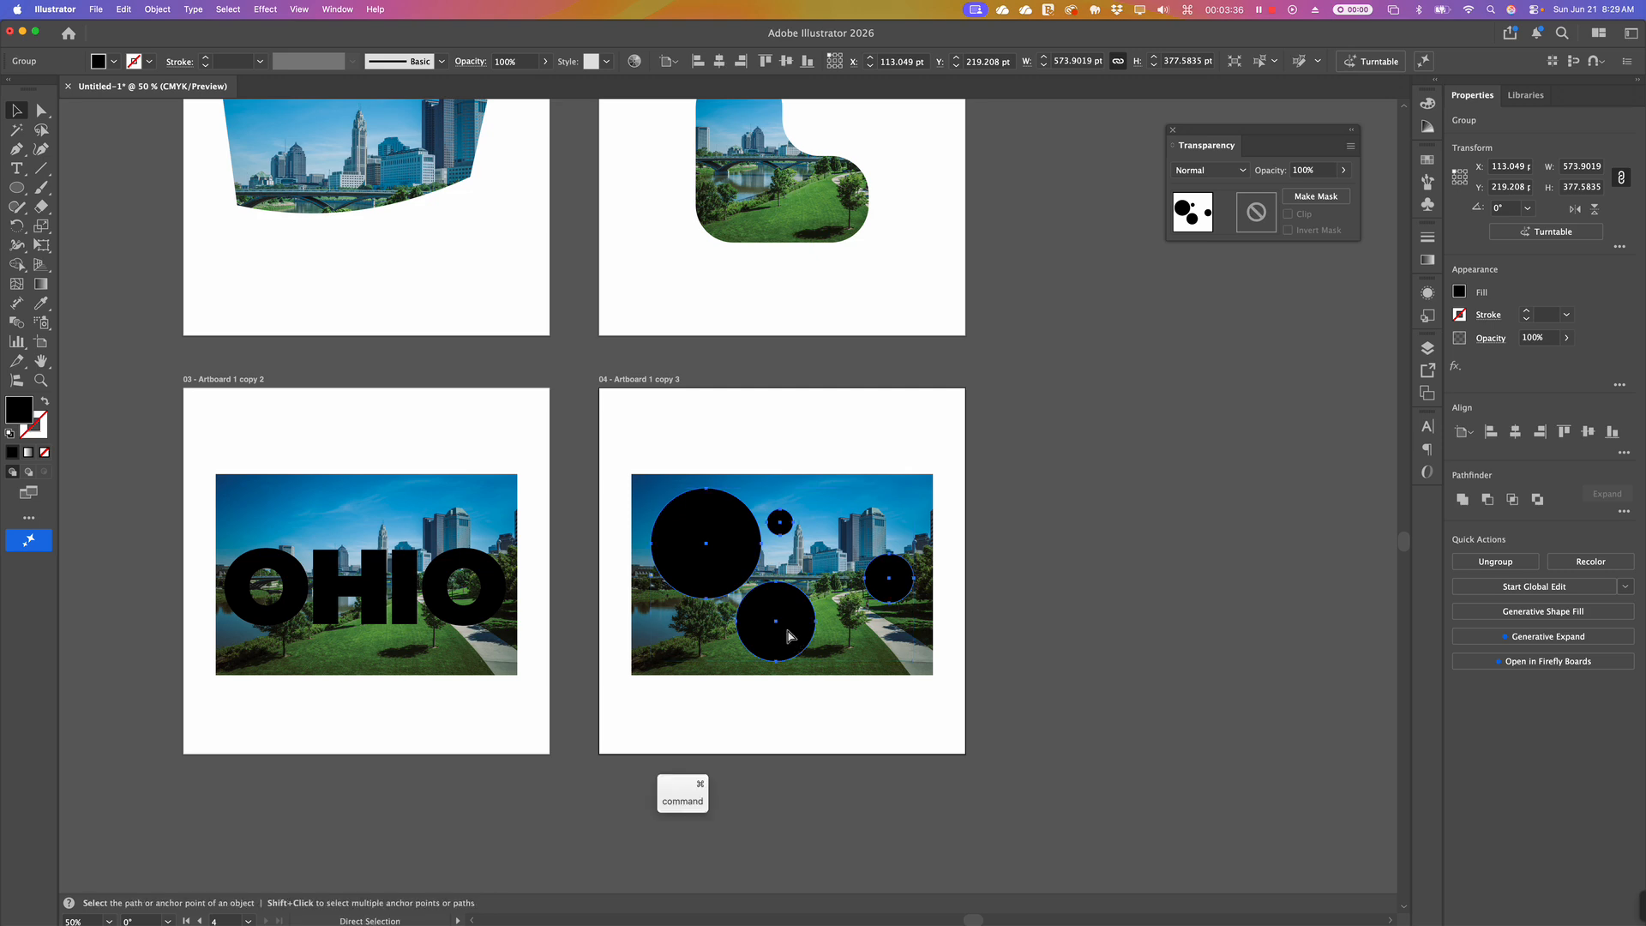
click(1072, 533)
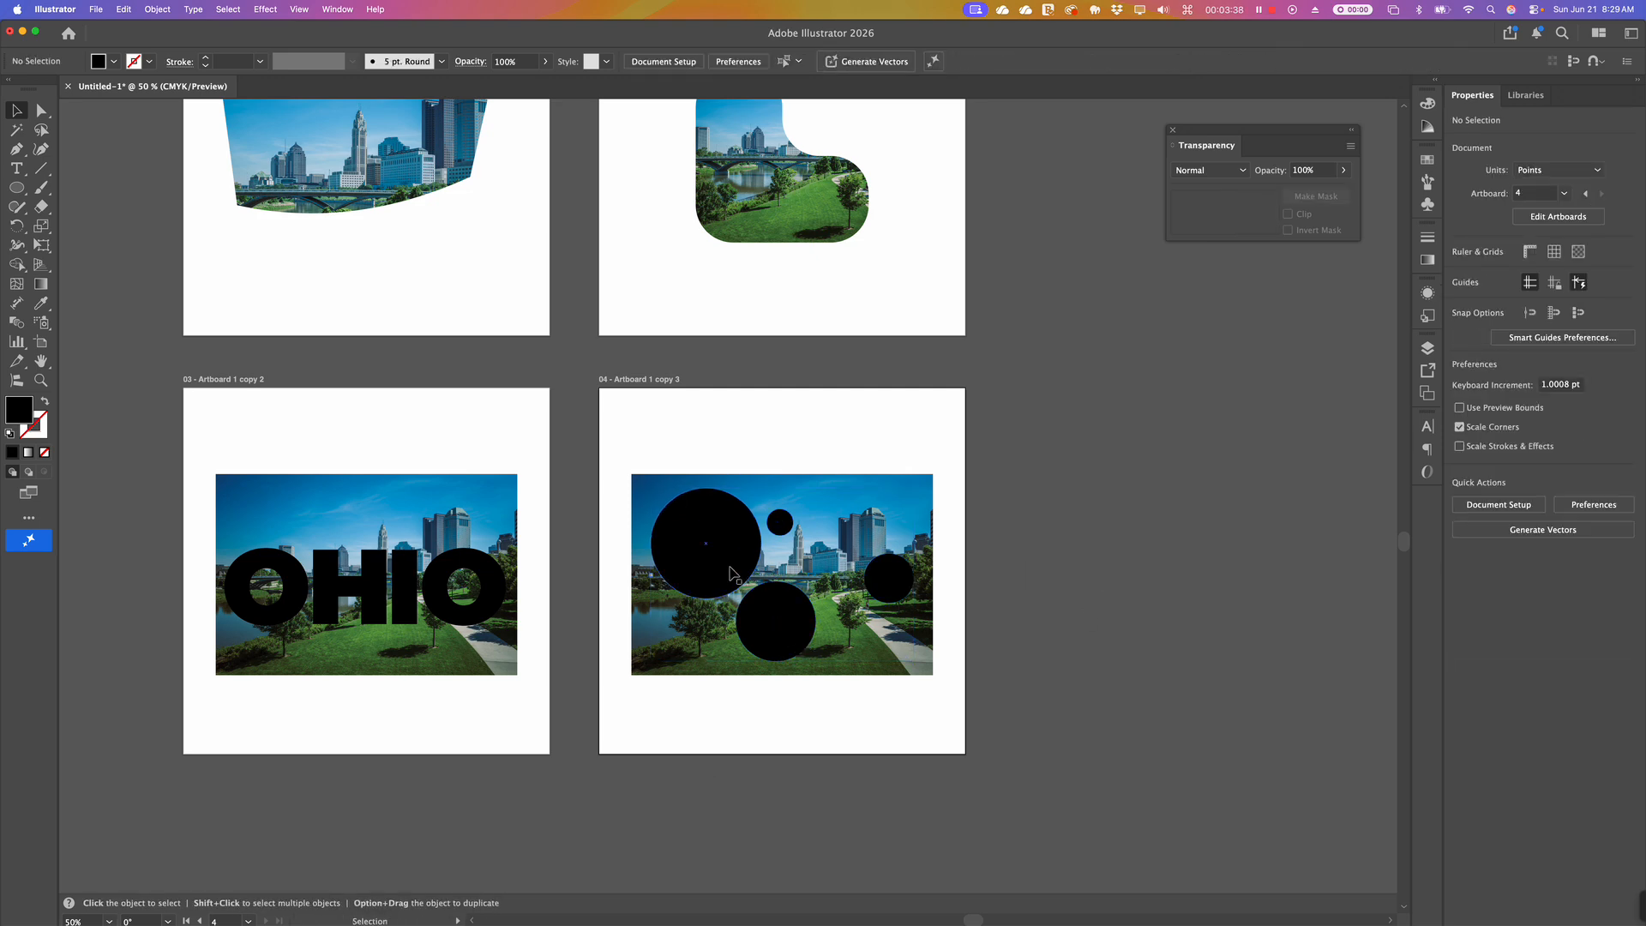
click(731, 573)
shift+click(782, 638)
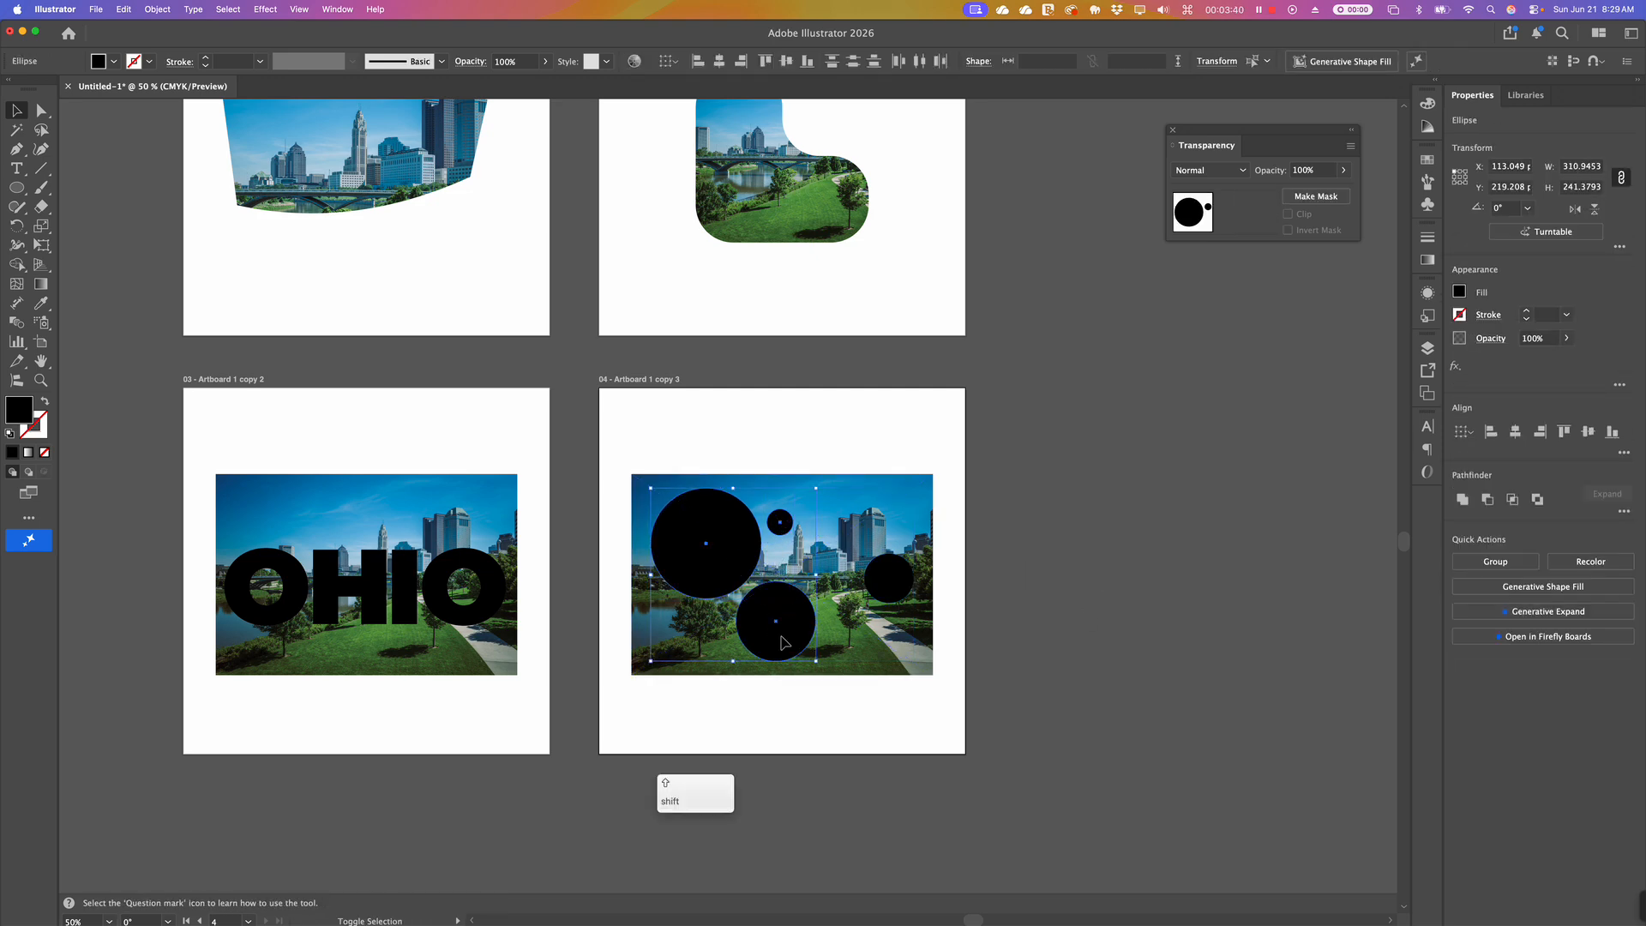
shift+click(892, 586)
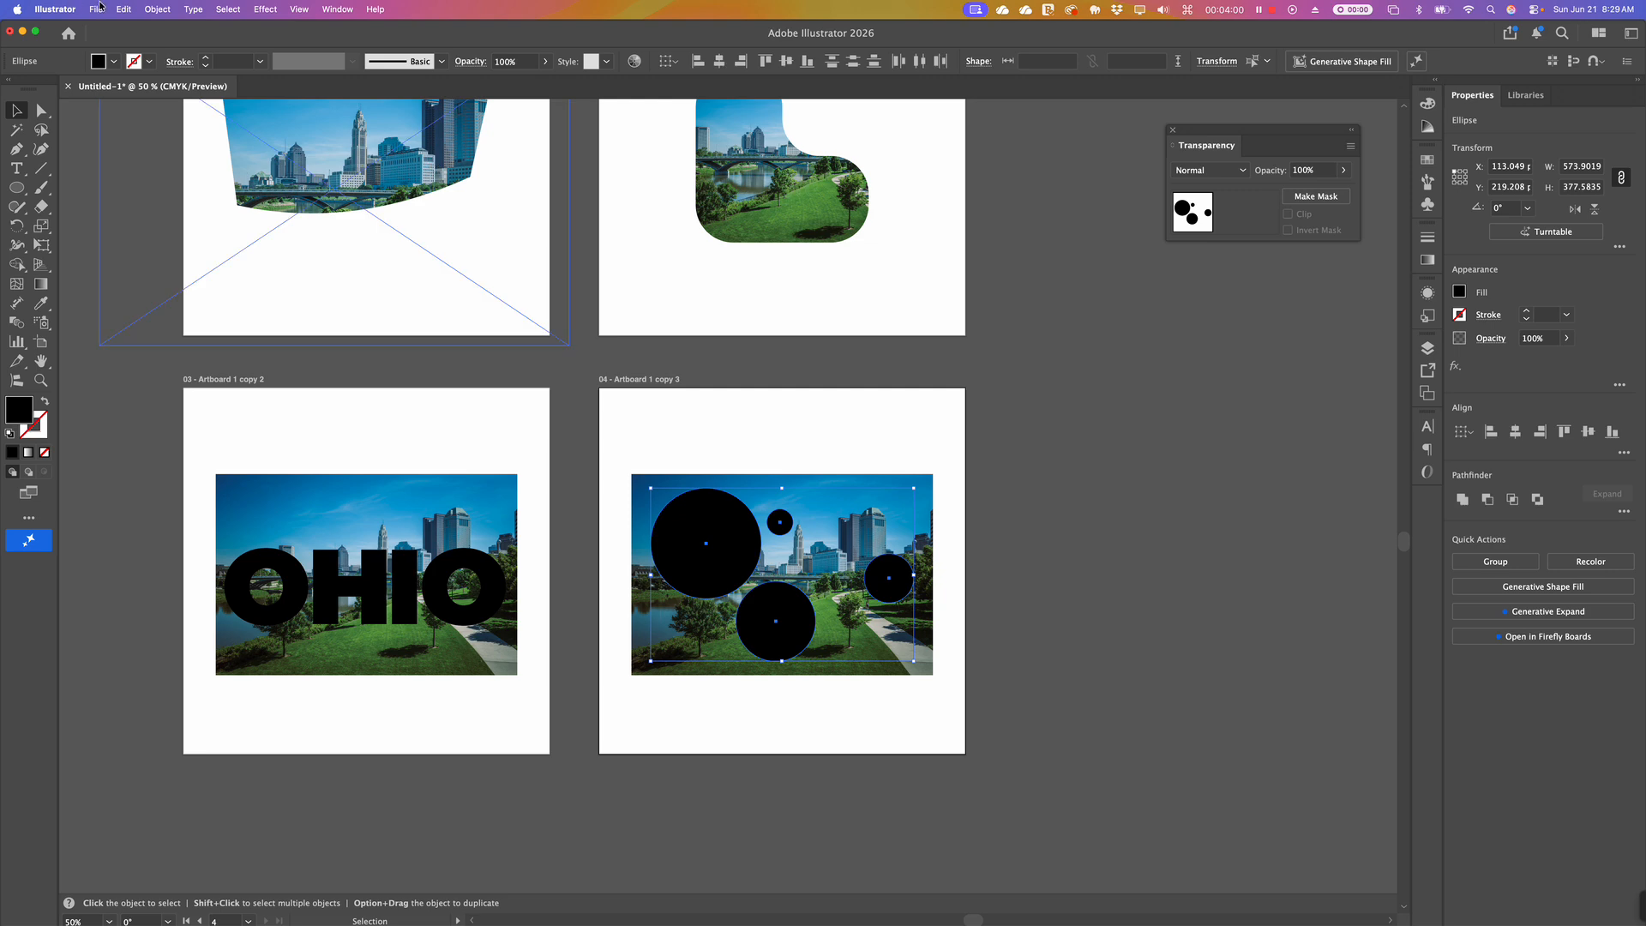
click(187, 10)
mouse_move(157, 10)
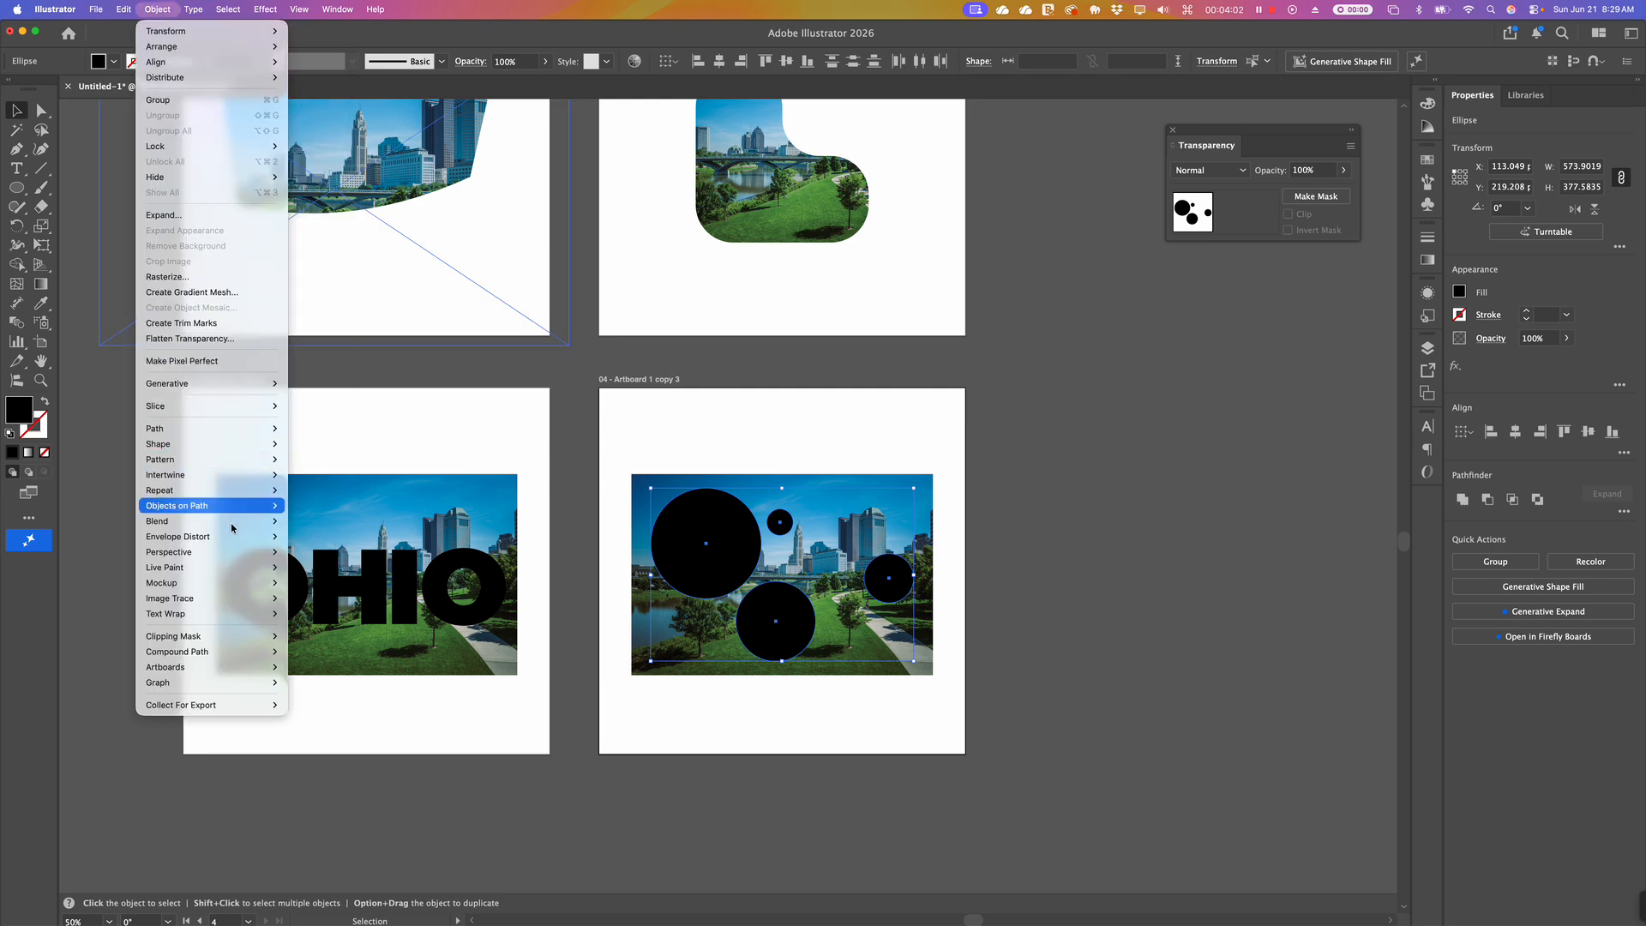
mouse_move(250, 650)
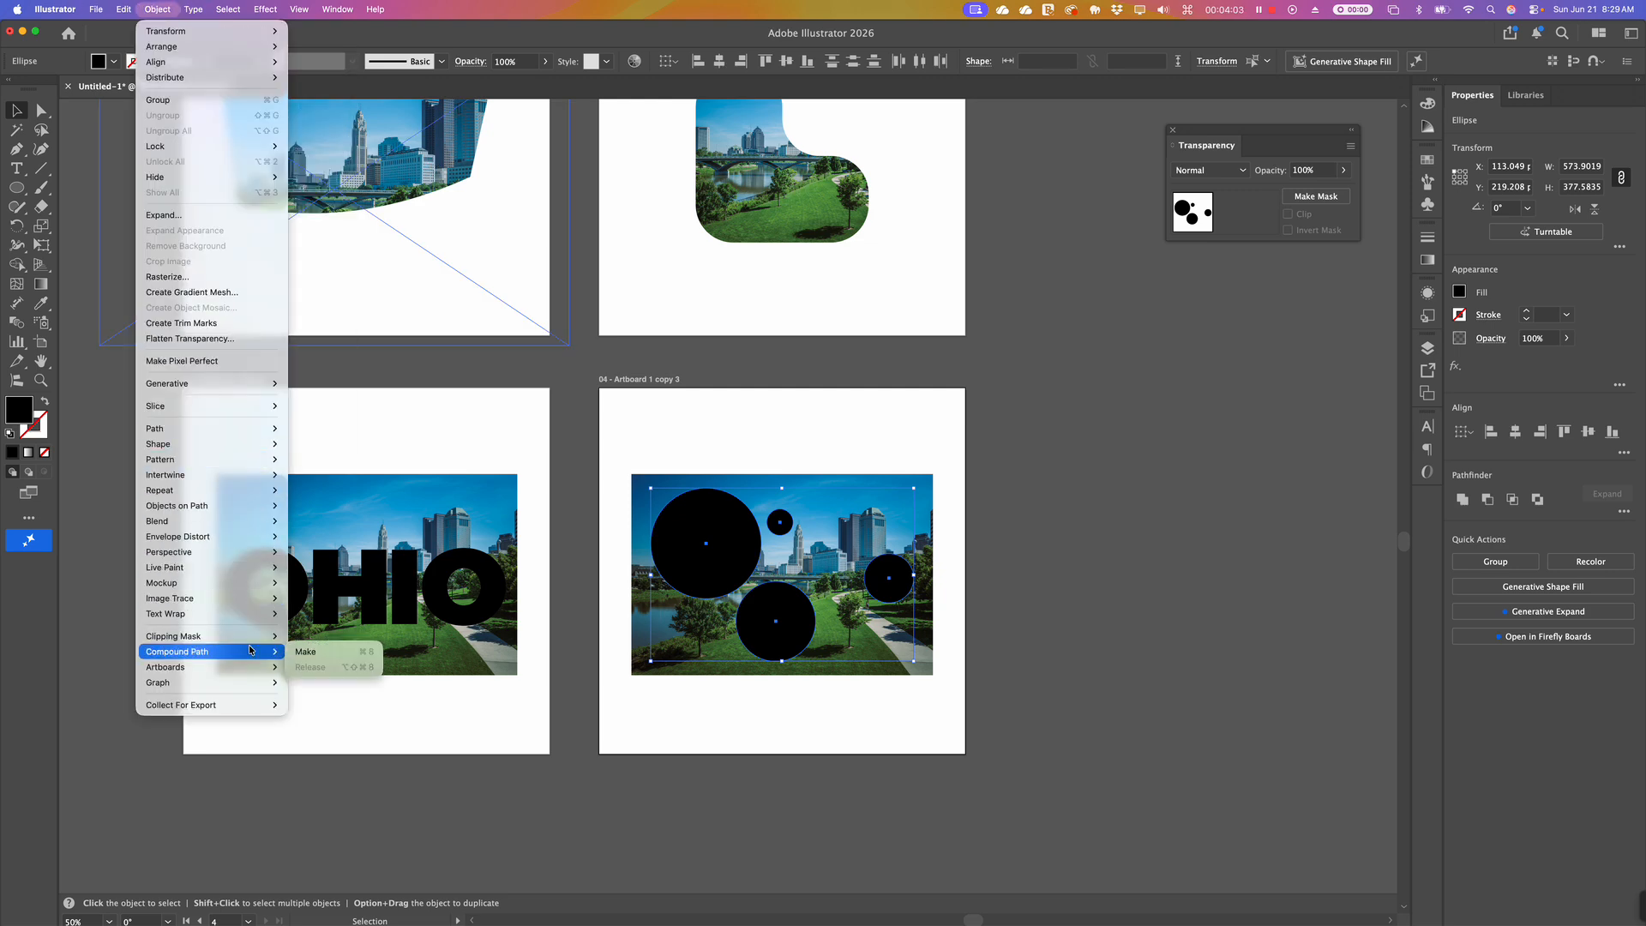
click(302, 655)
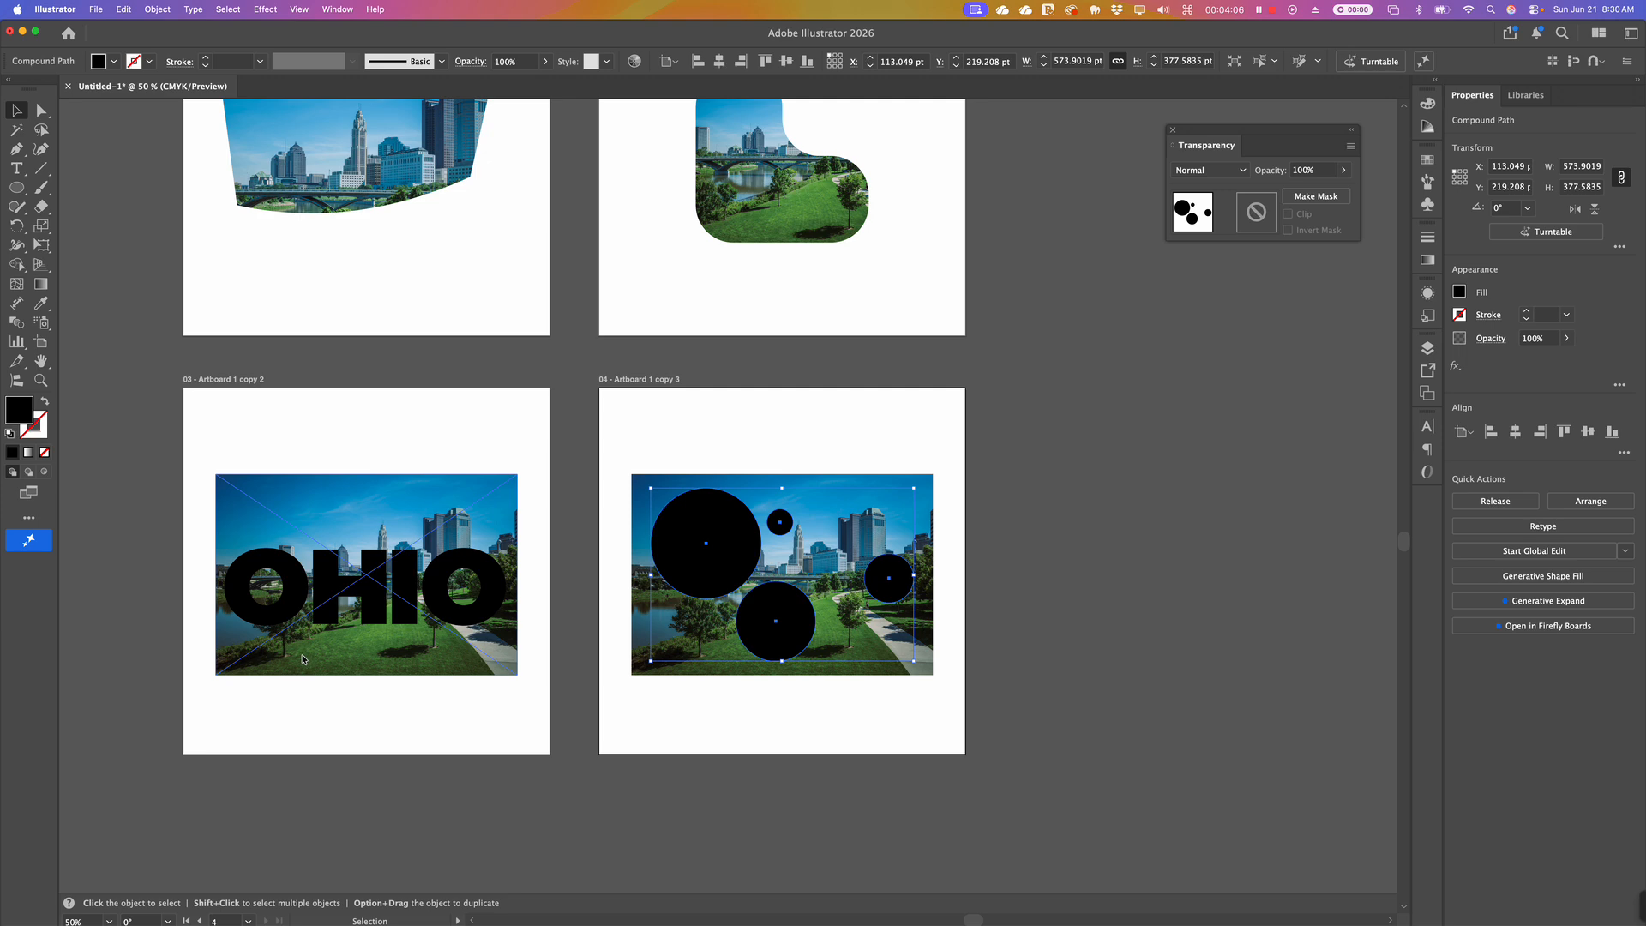
click(977, 699)
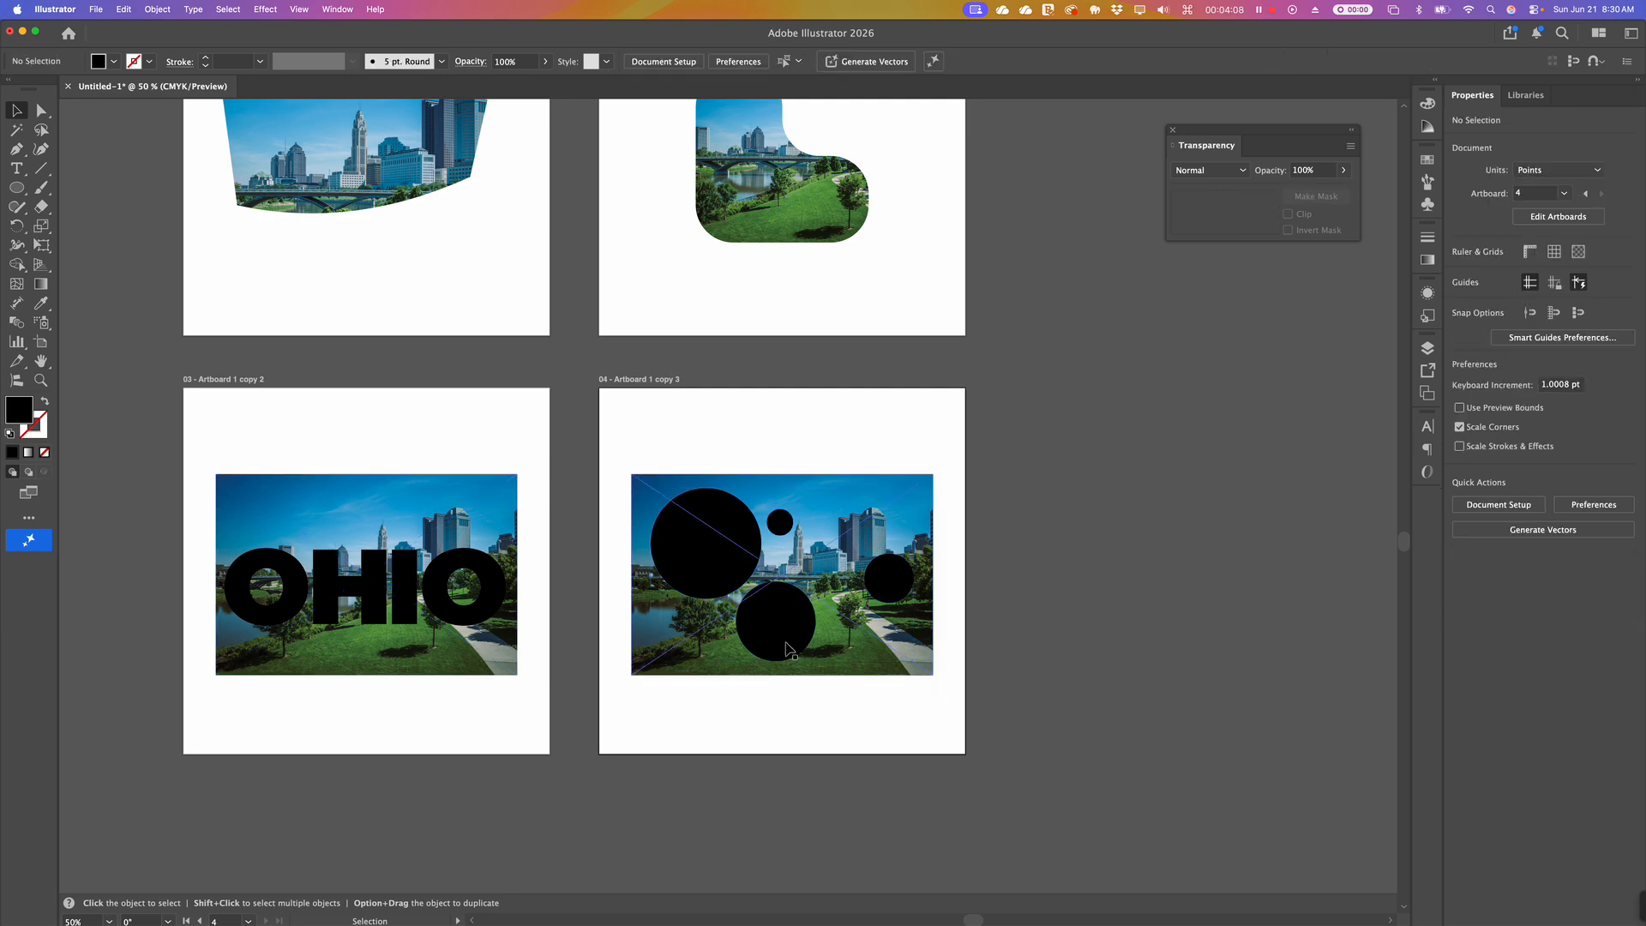
Shift the circles' compound path about 14 pt to the right and clip the fourth artboard's photo with it.
drag(780, 635, 786, 635)
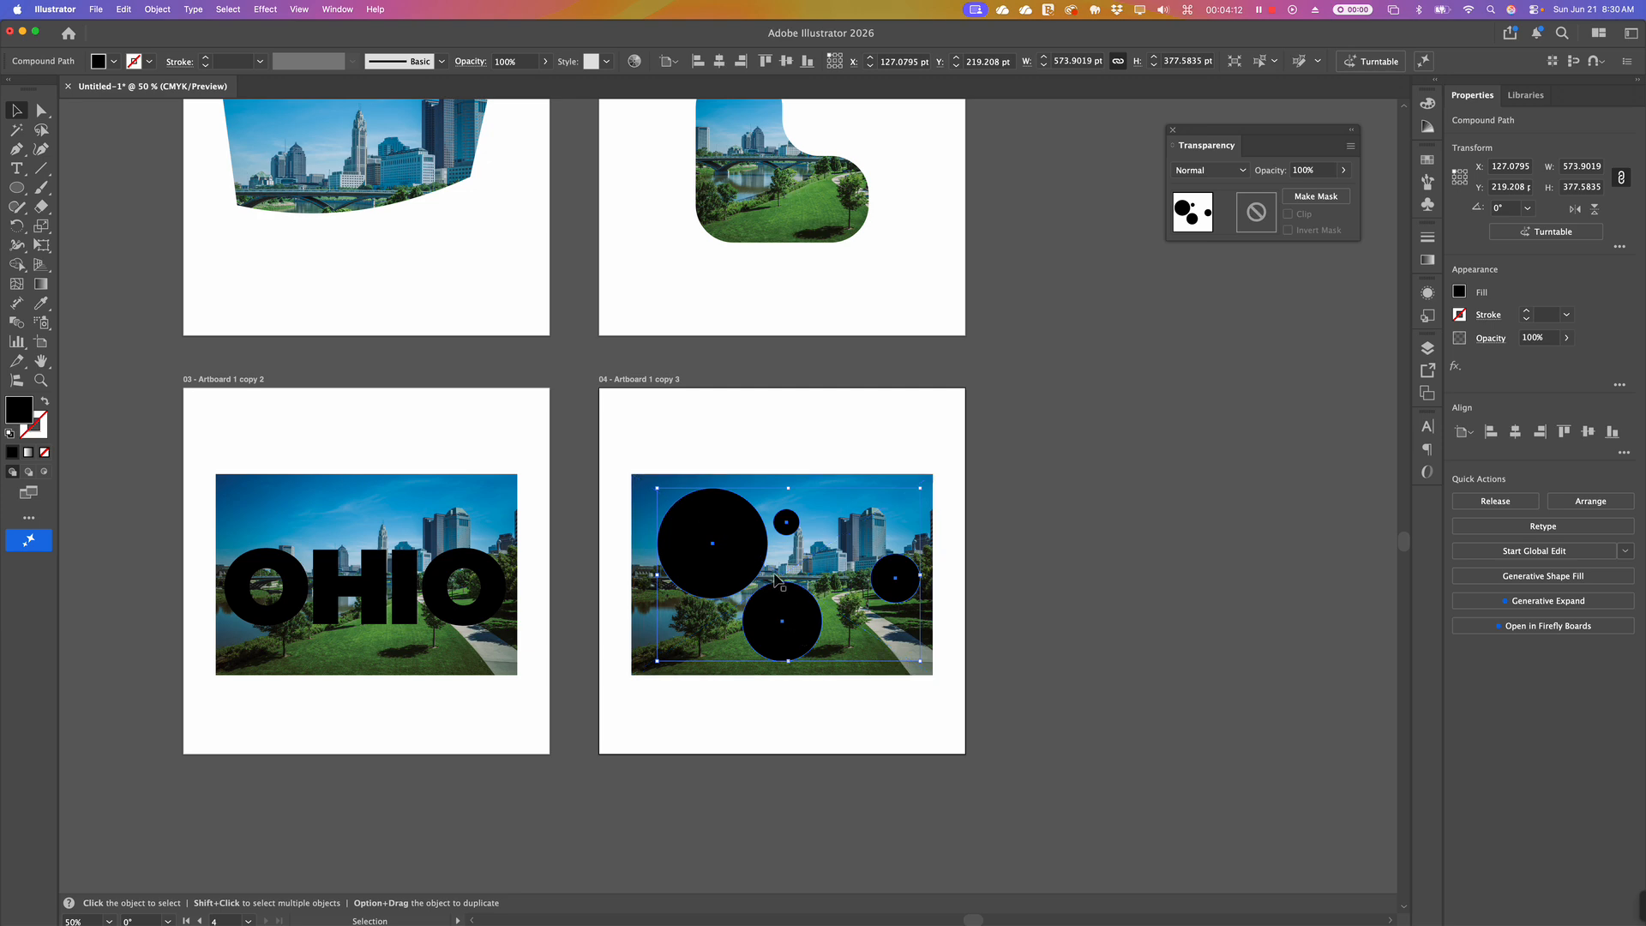
key(shift)
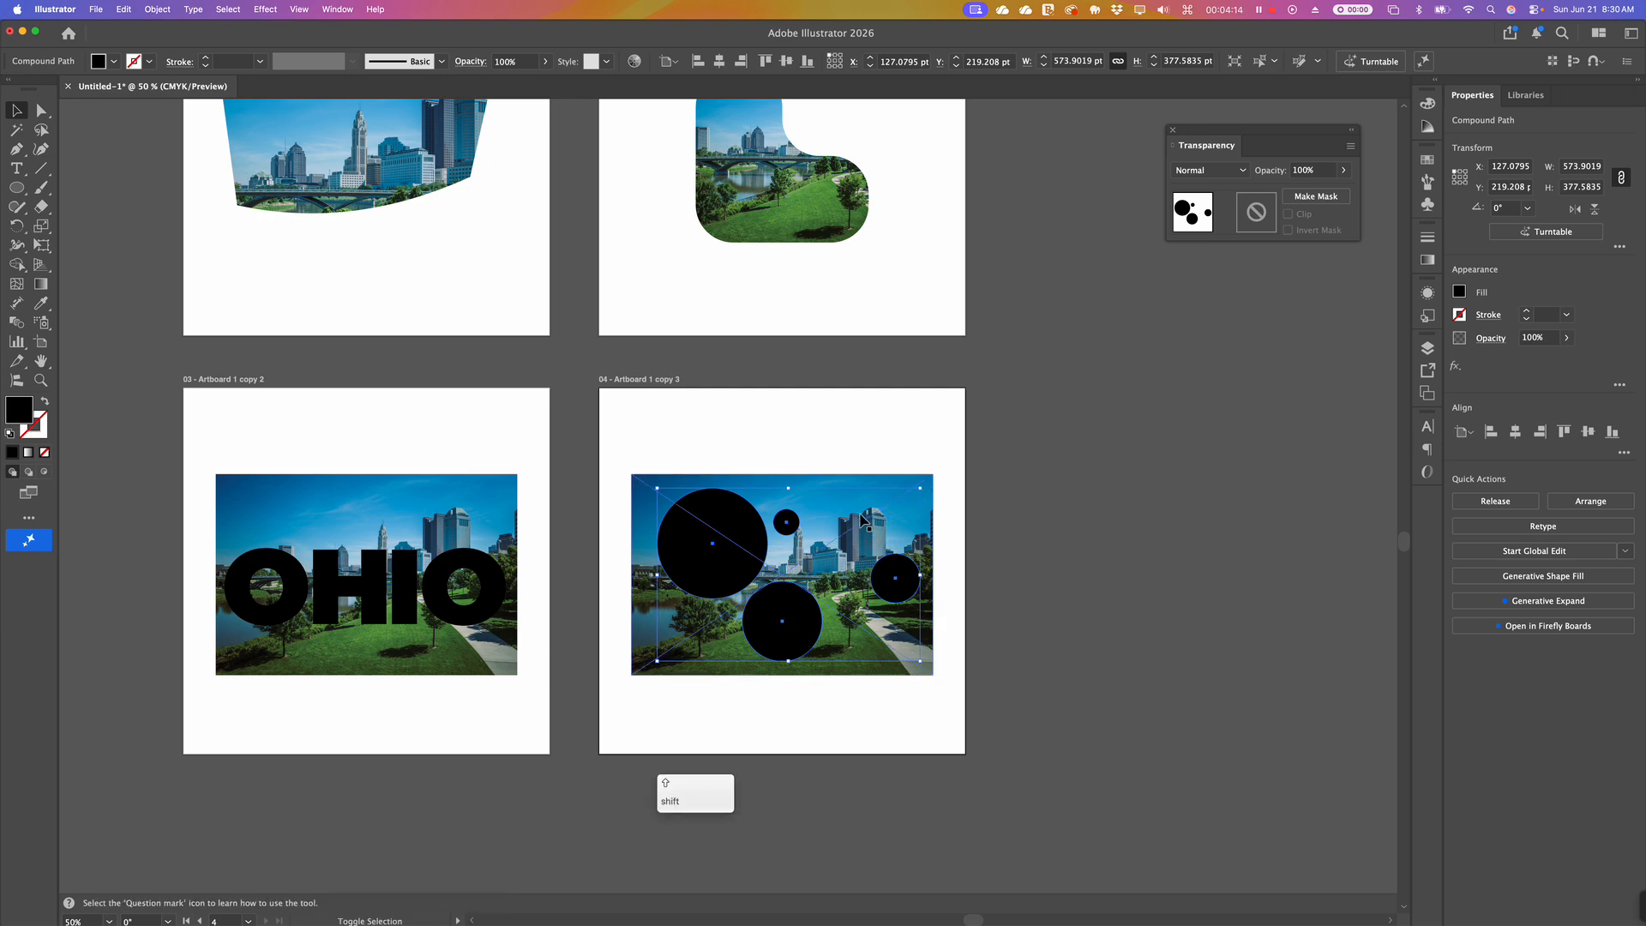
shift+click(862, 520)
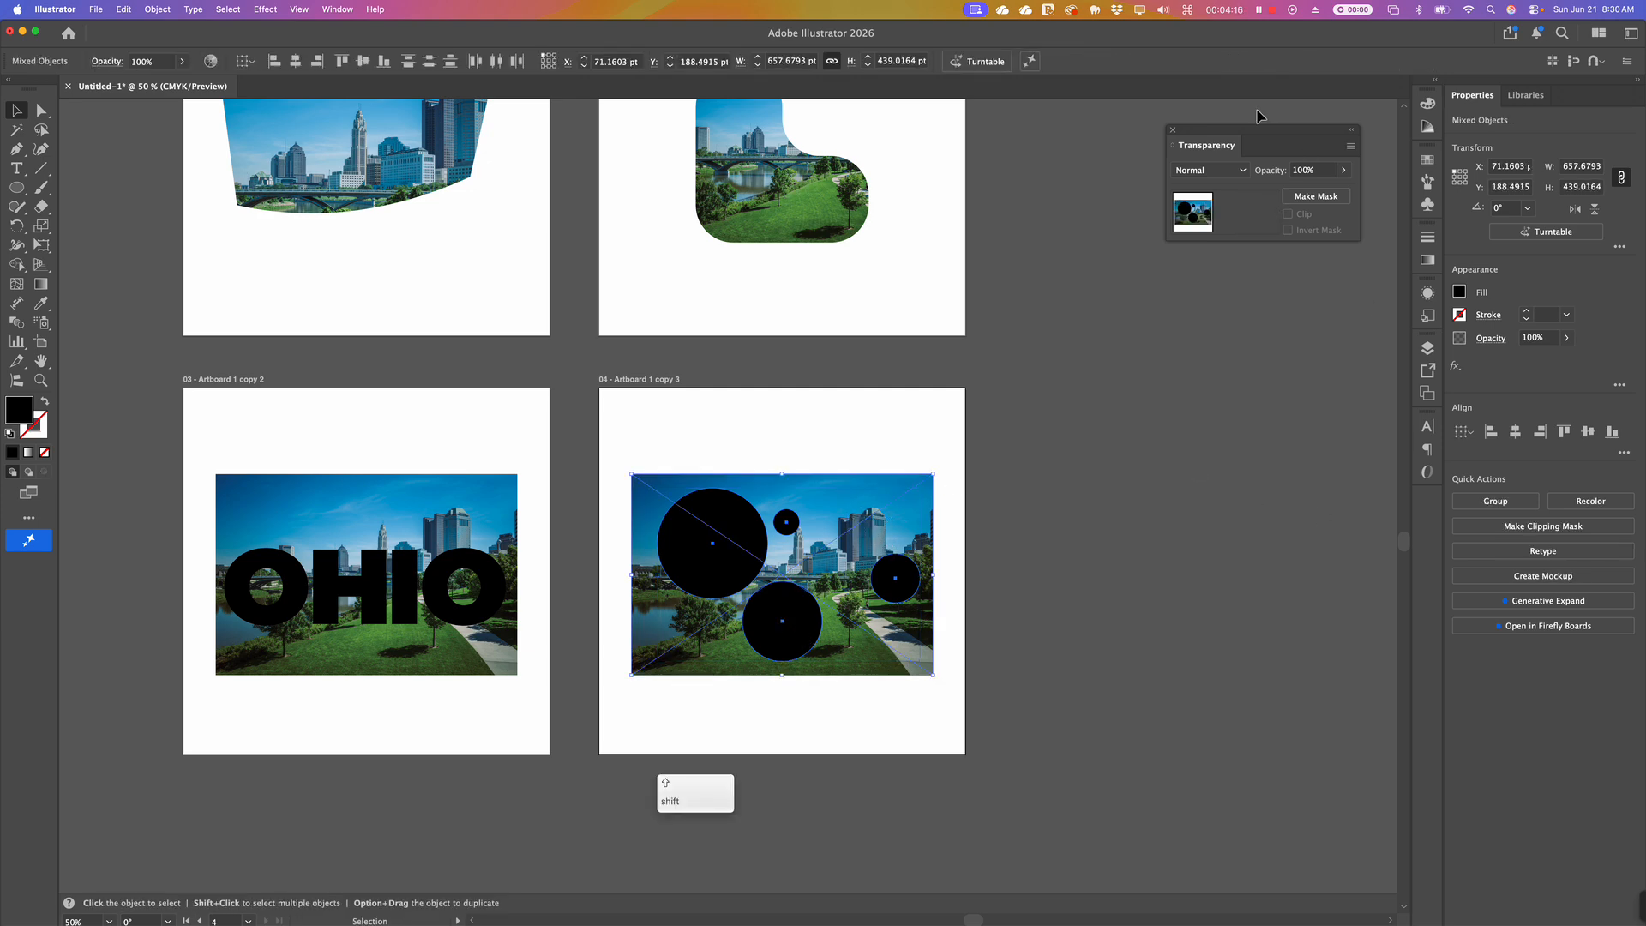
click(1540, 527)
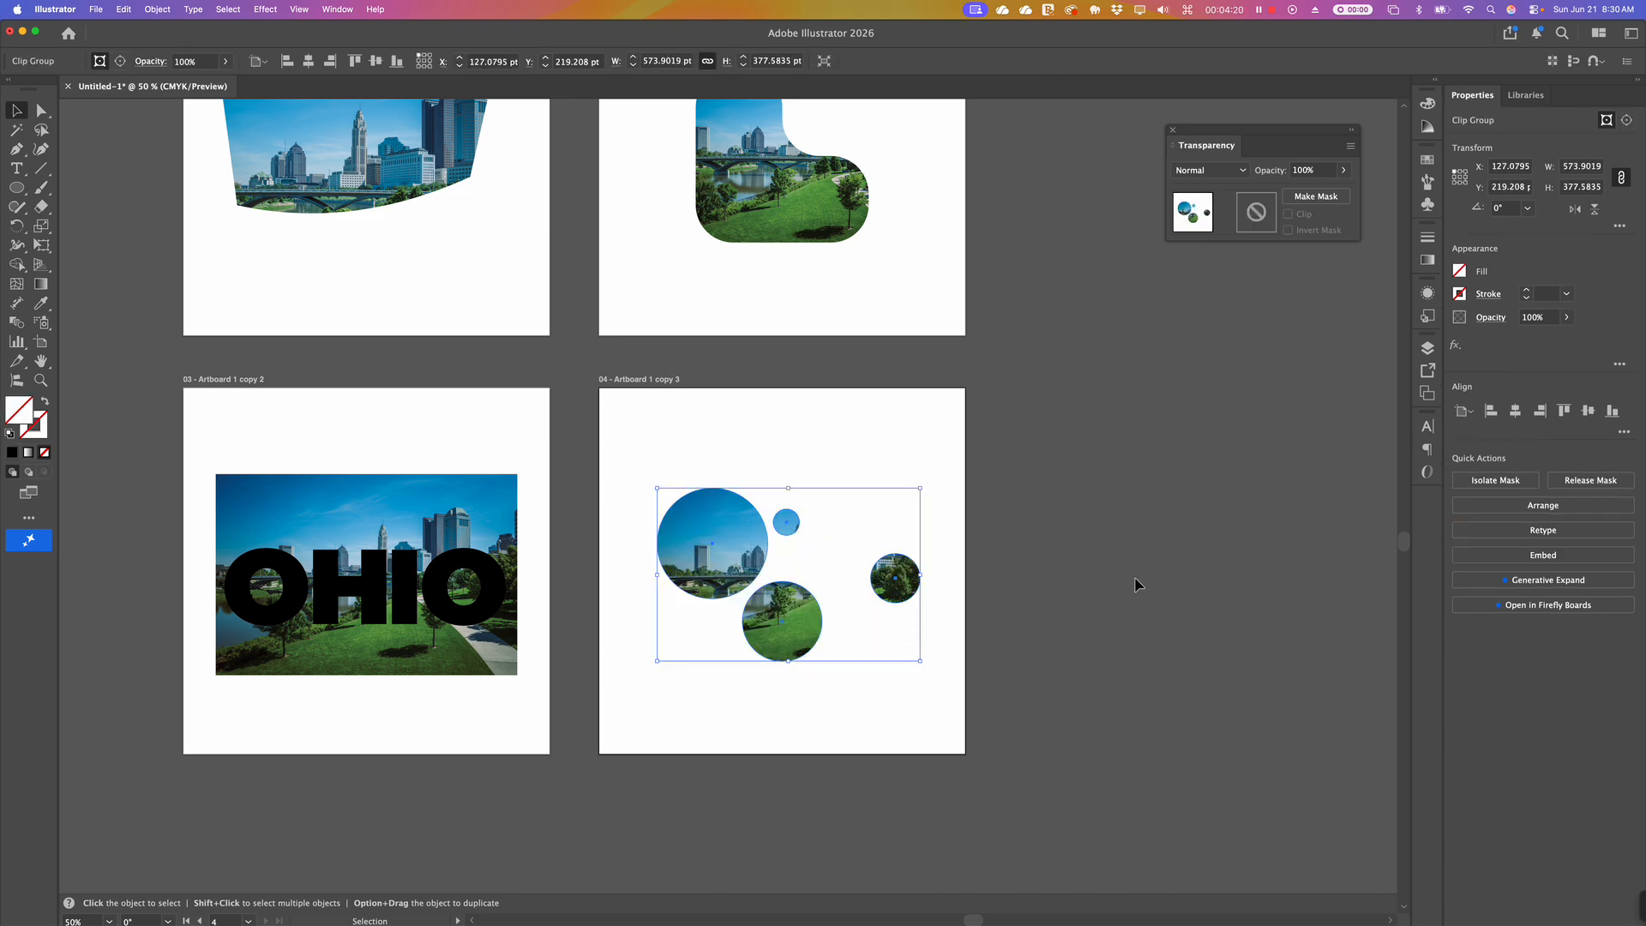
Enlarge the photo inside the circles' clip group to about 1006 by 671 pt and reposition it down and to the left.
double_click(725, 561)
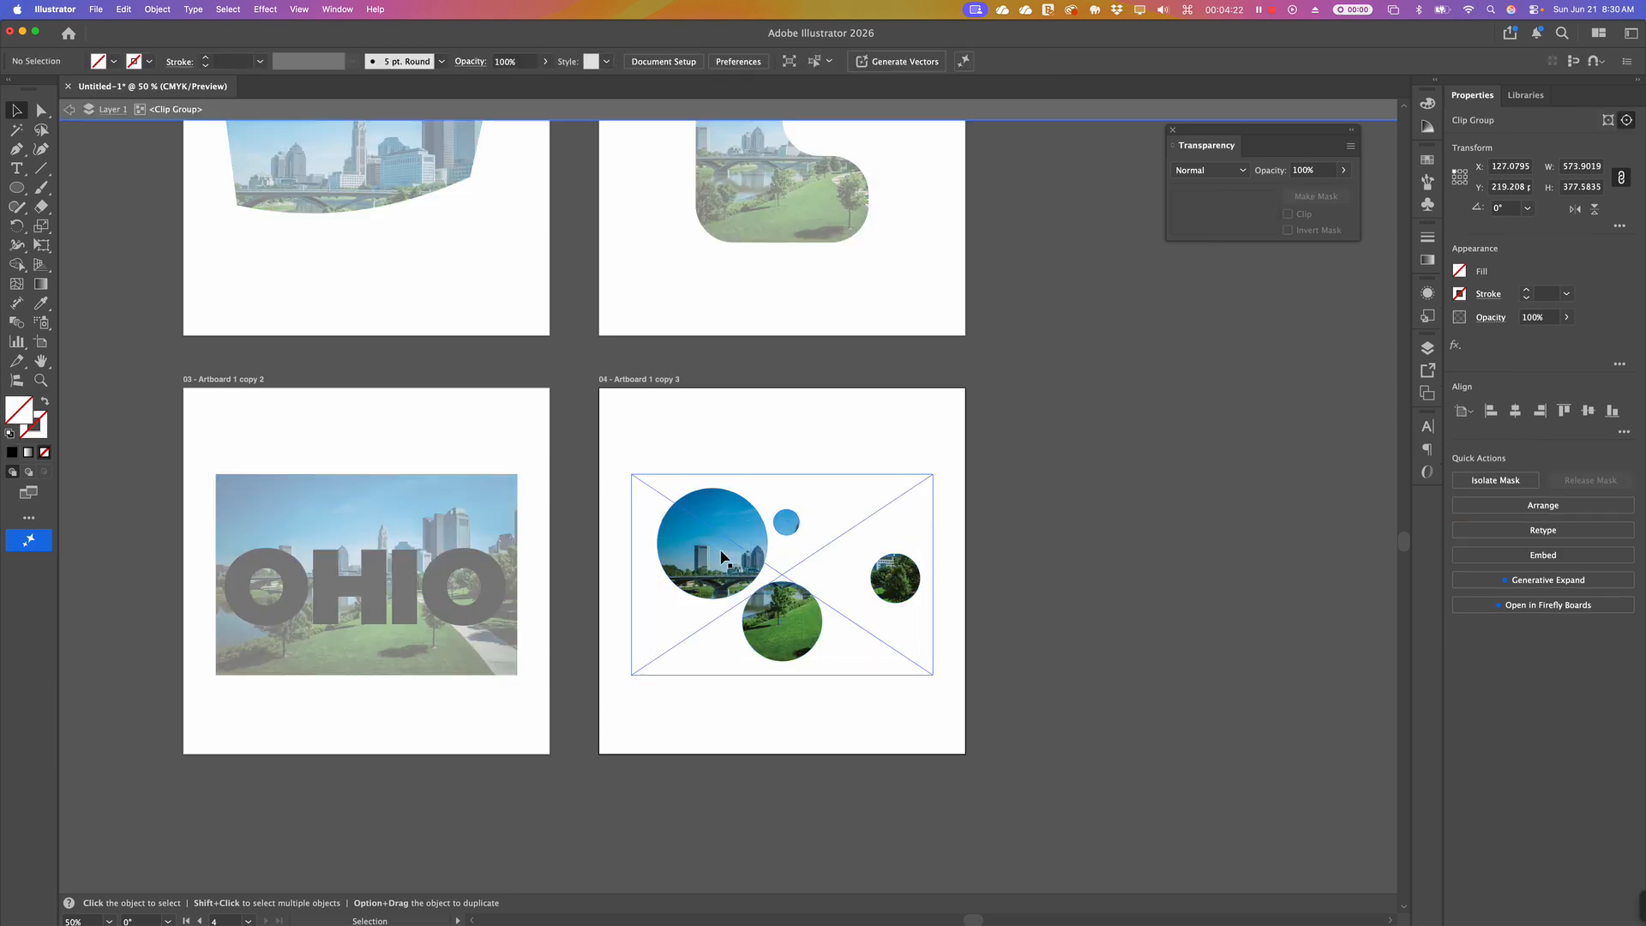
drag(726, 559, 710, 557)
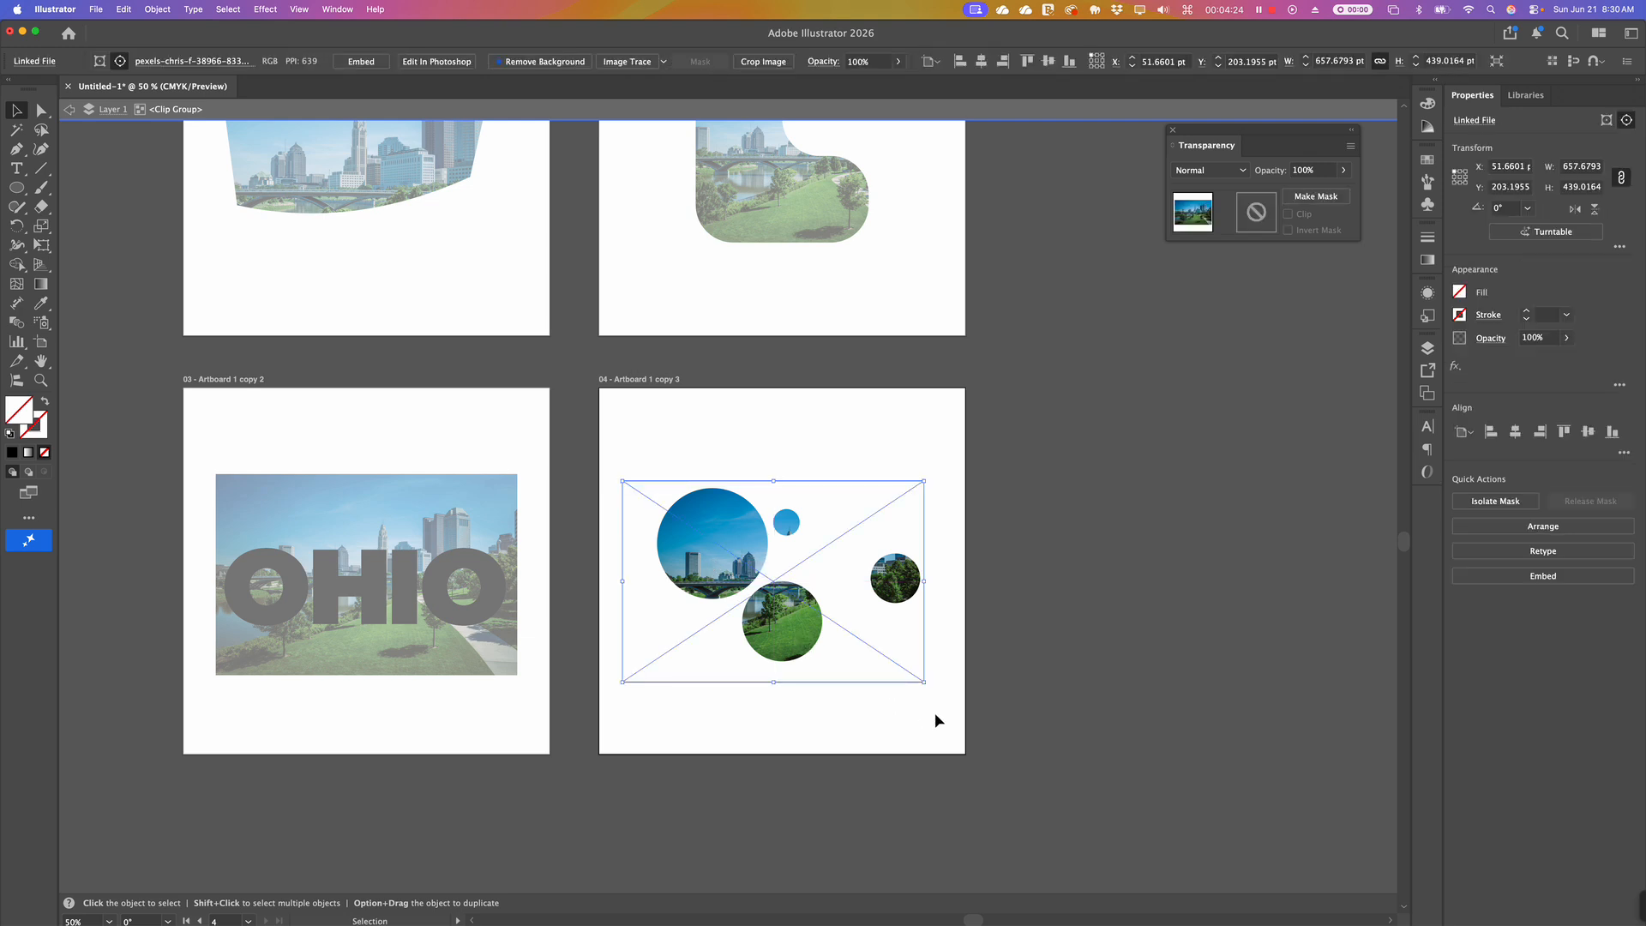
drag(932, 686, 1022, 735)
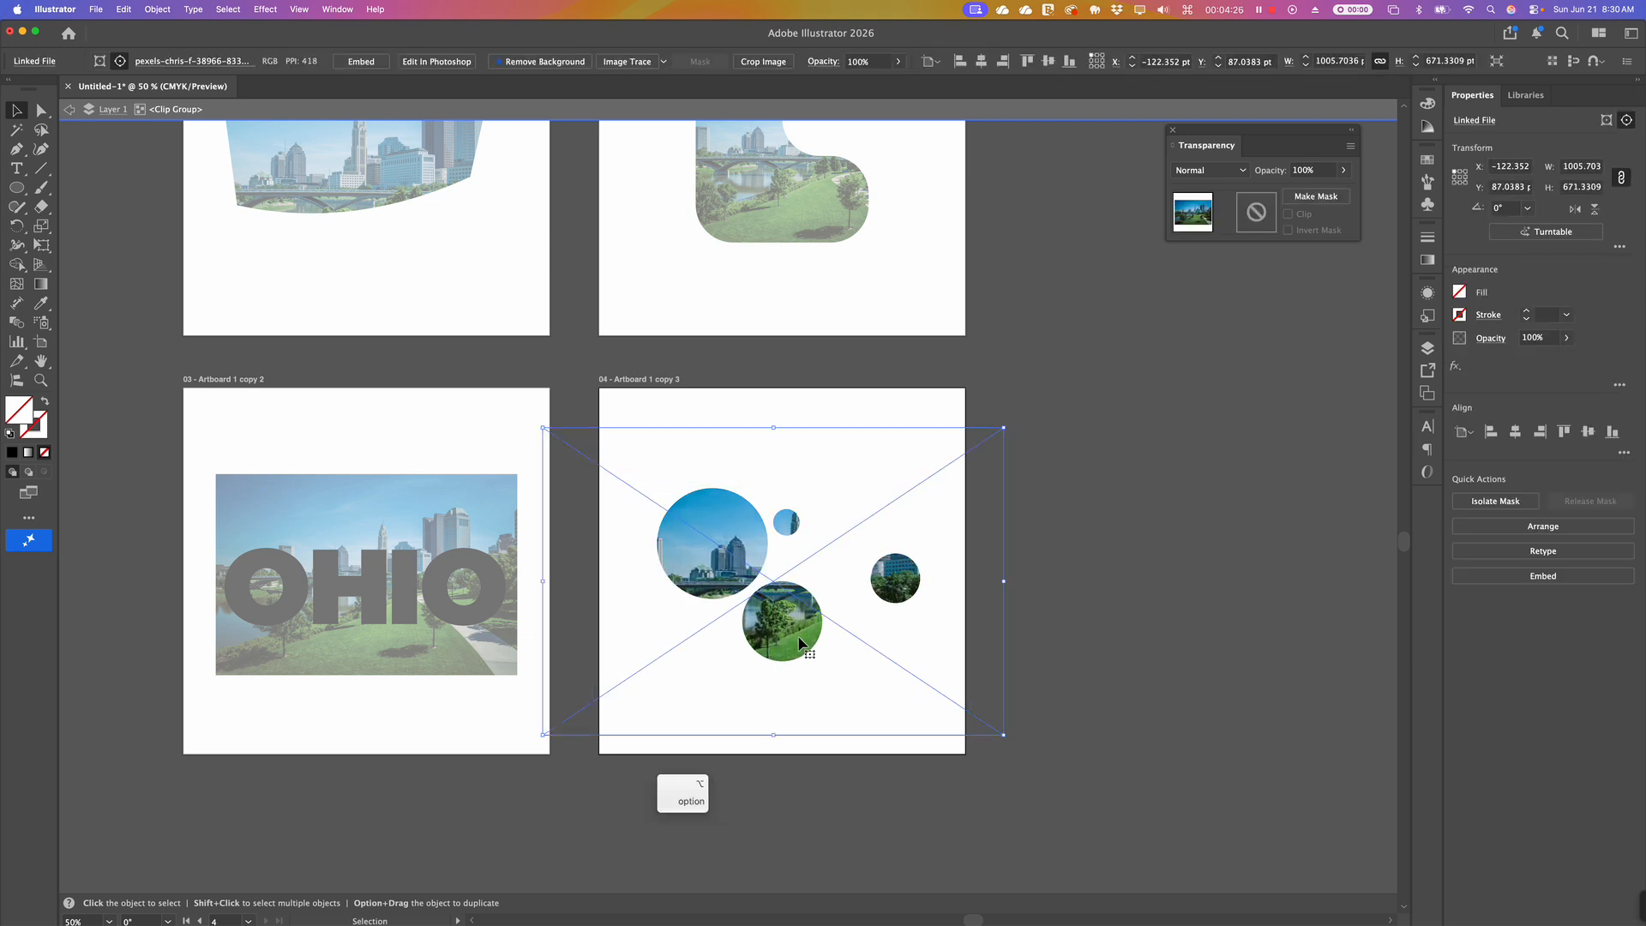
drag(786, 622, 768, 635)
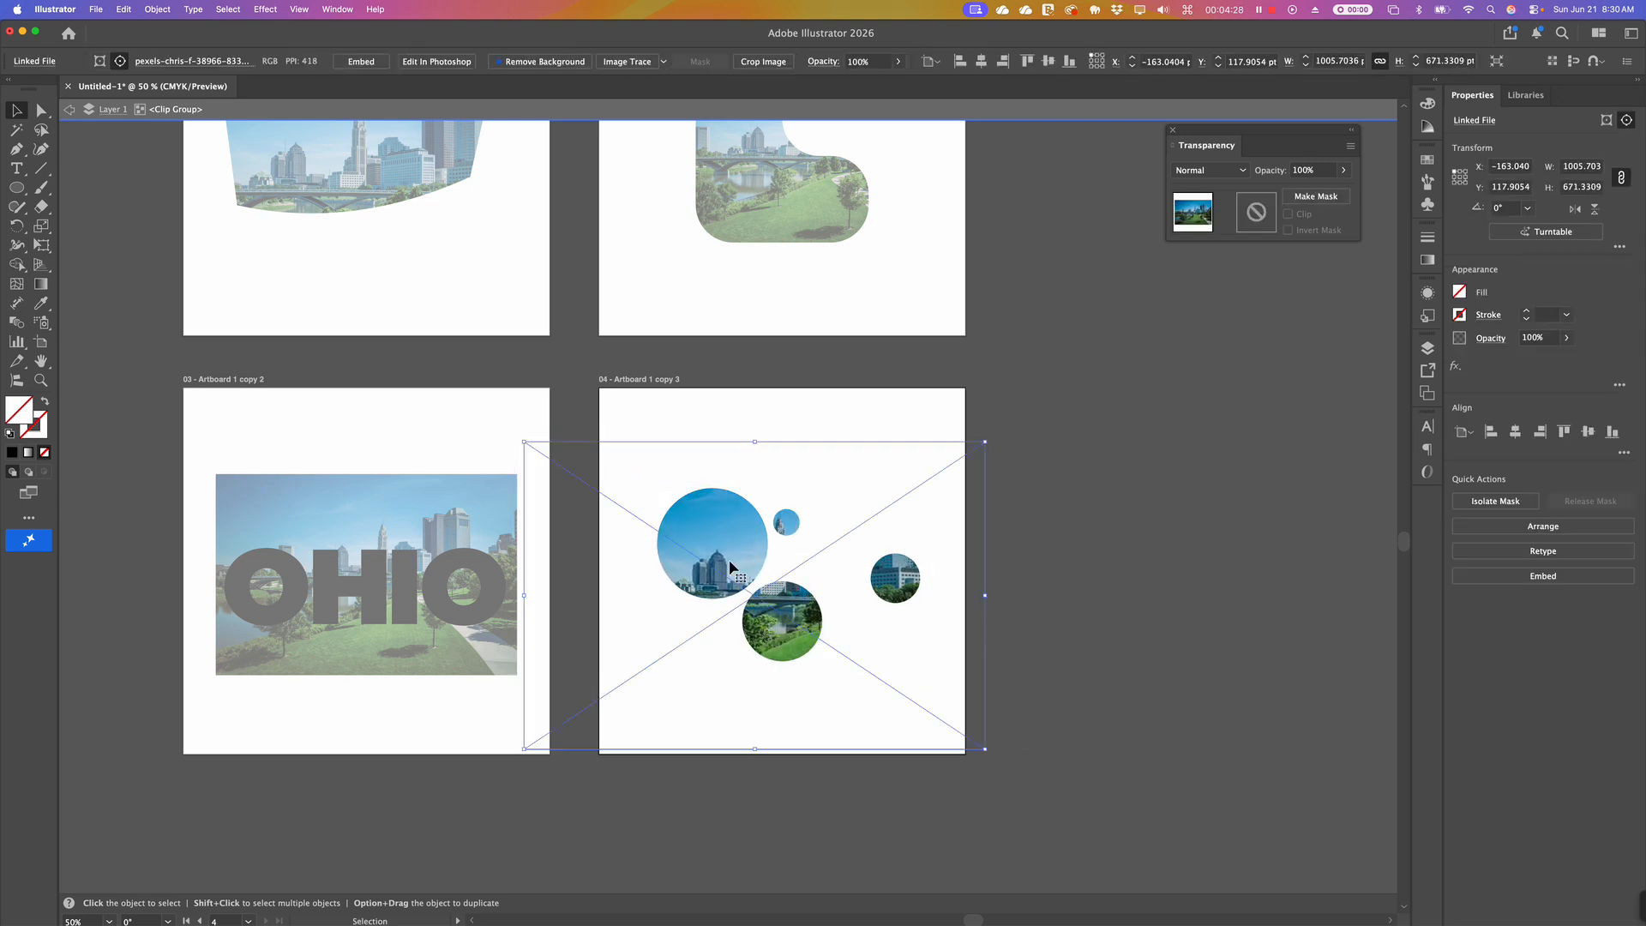
Reshape the large circle of the mask into an uneven blob by direct-selecting and adjusting its top and right anchors.
click(41, 110)
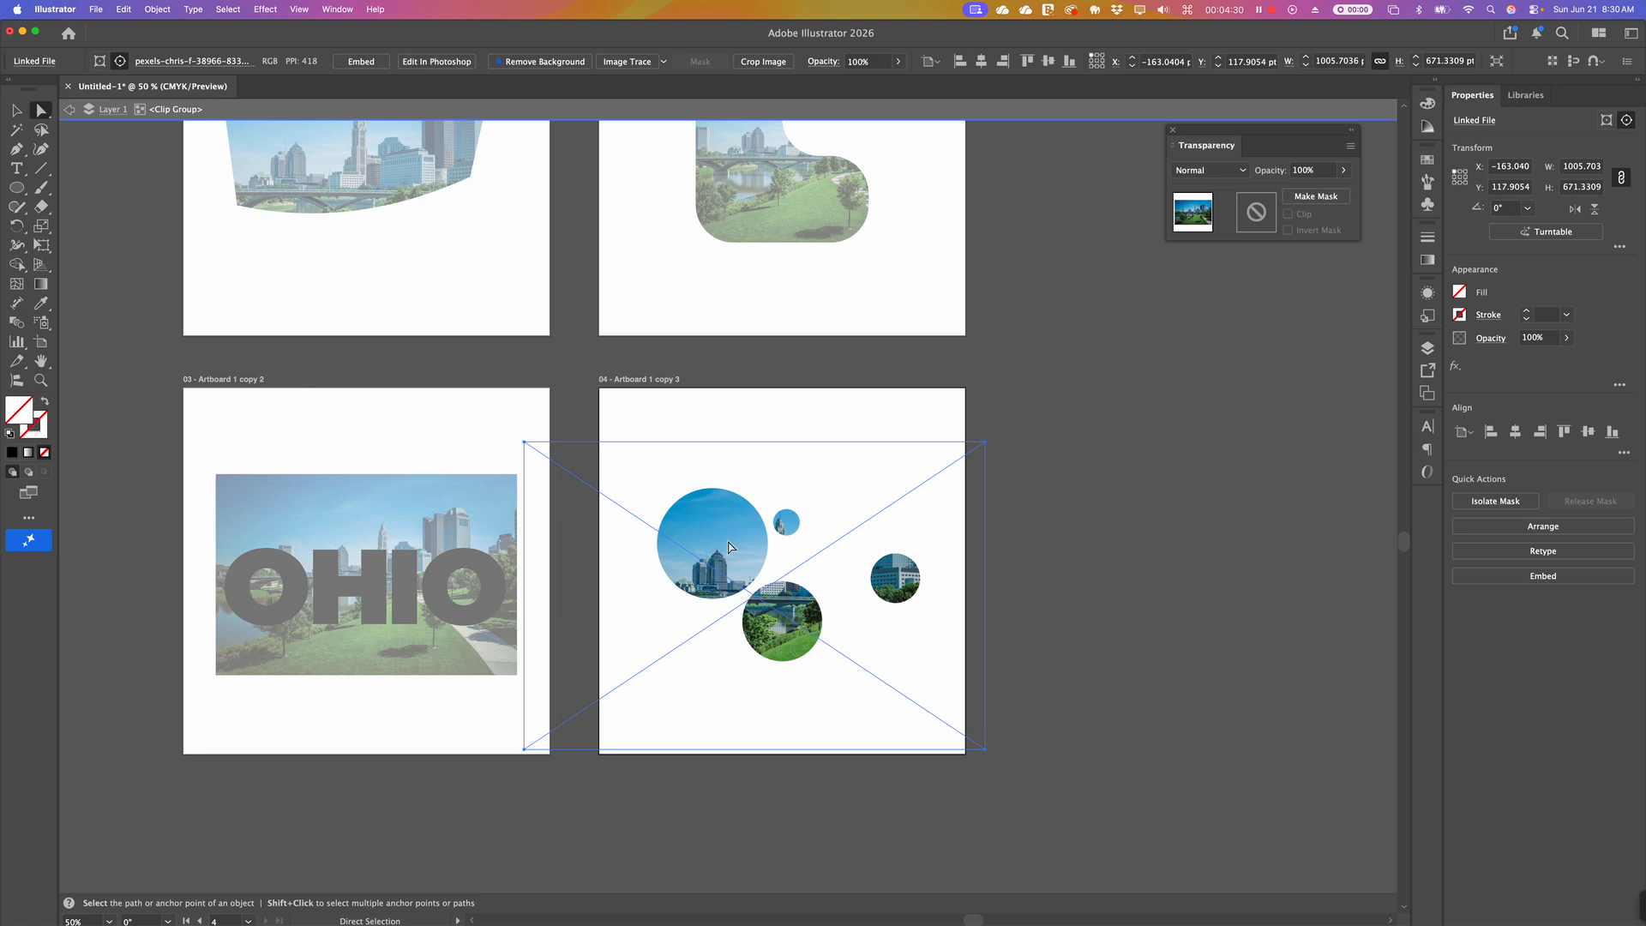
drag(712, 489, 665, 434)
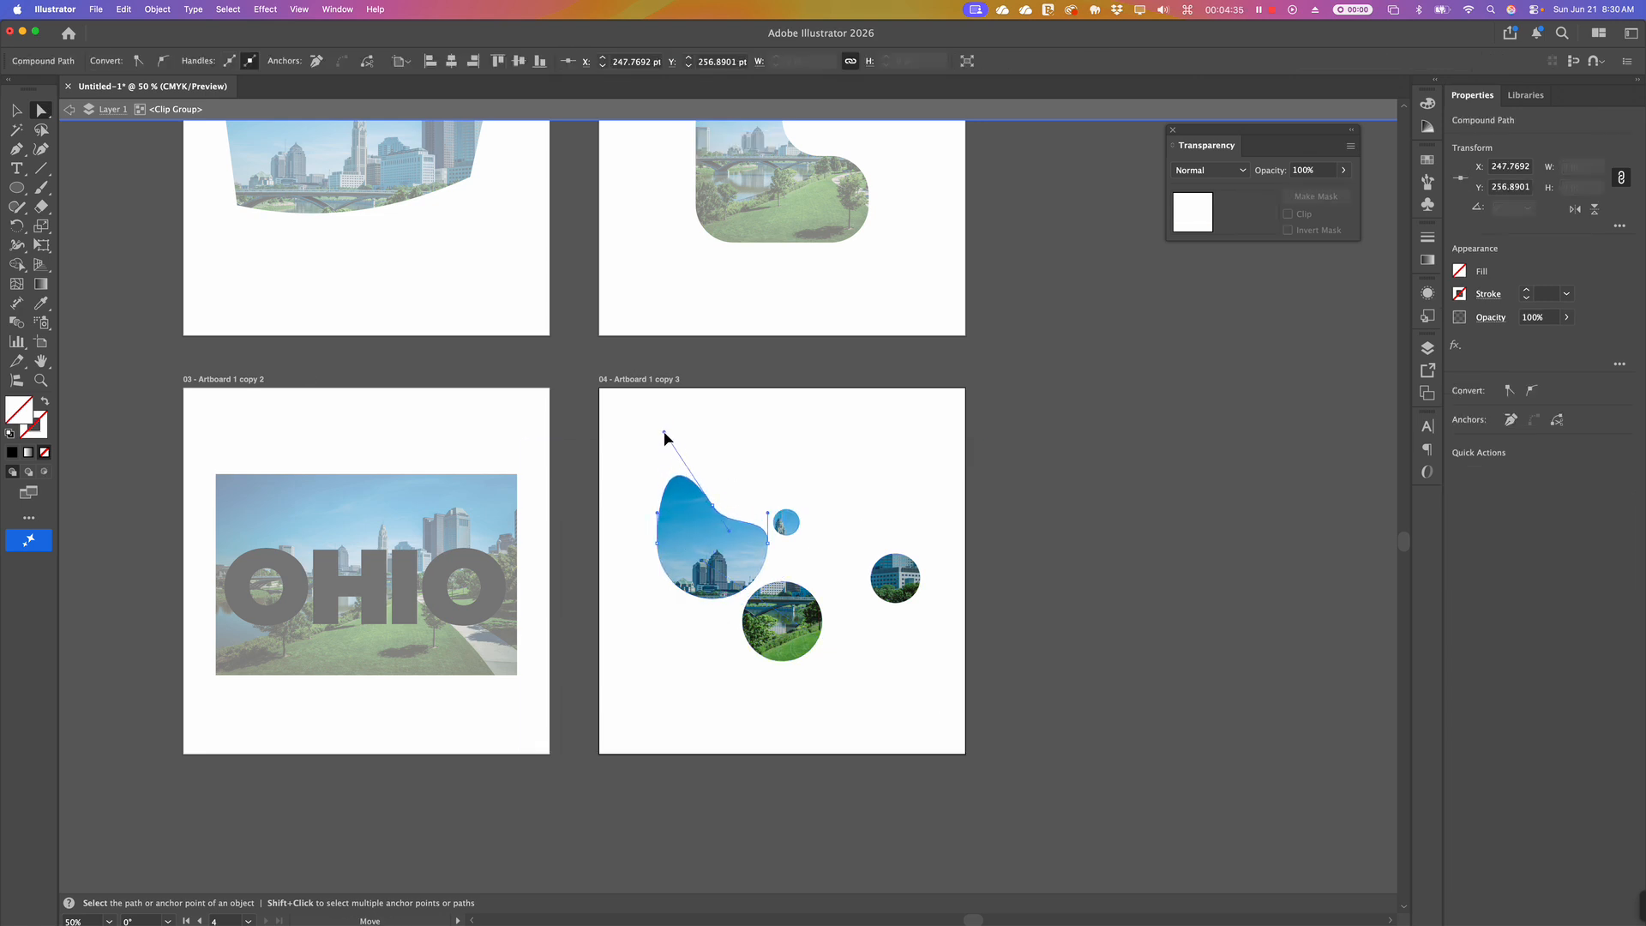
click(769, 543)
drag(771, 547, 738, 538)
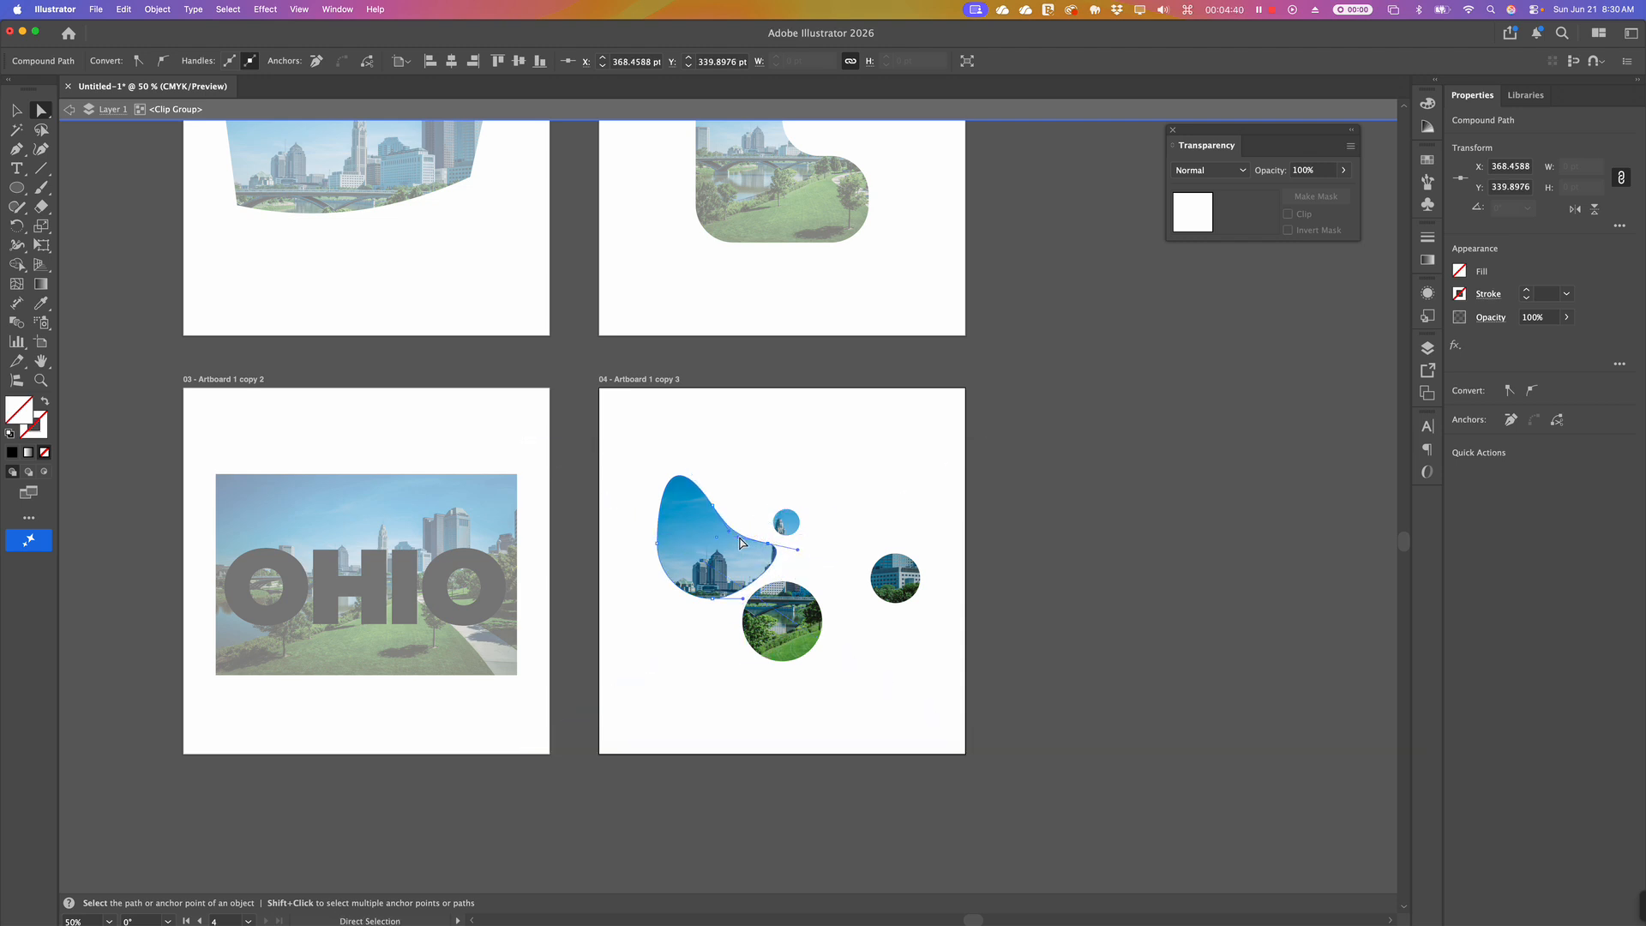
Move the small upper circle of the mask about 82 pt left and 41 pt up, and leave isolation mode.
click(798, 535)
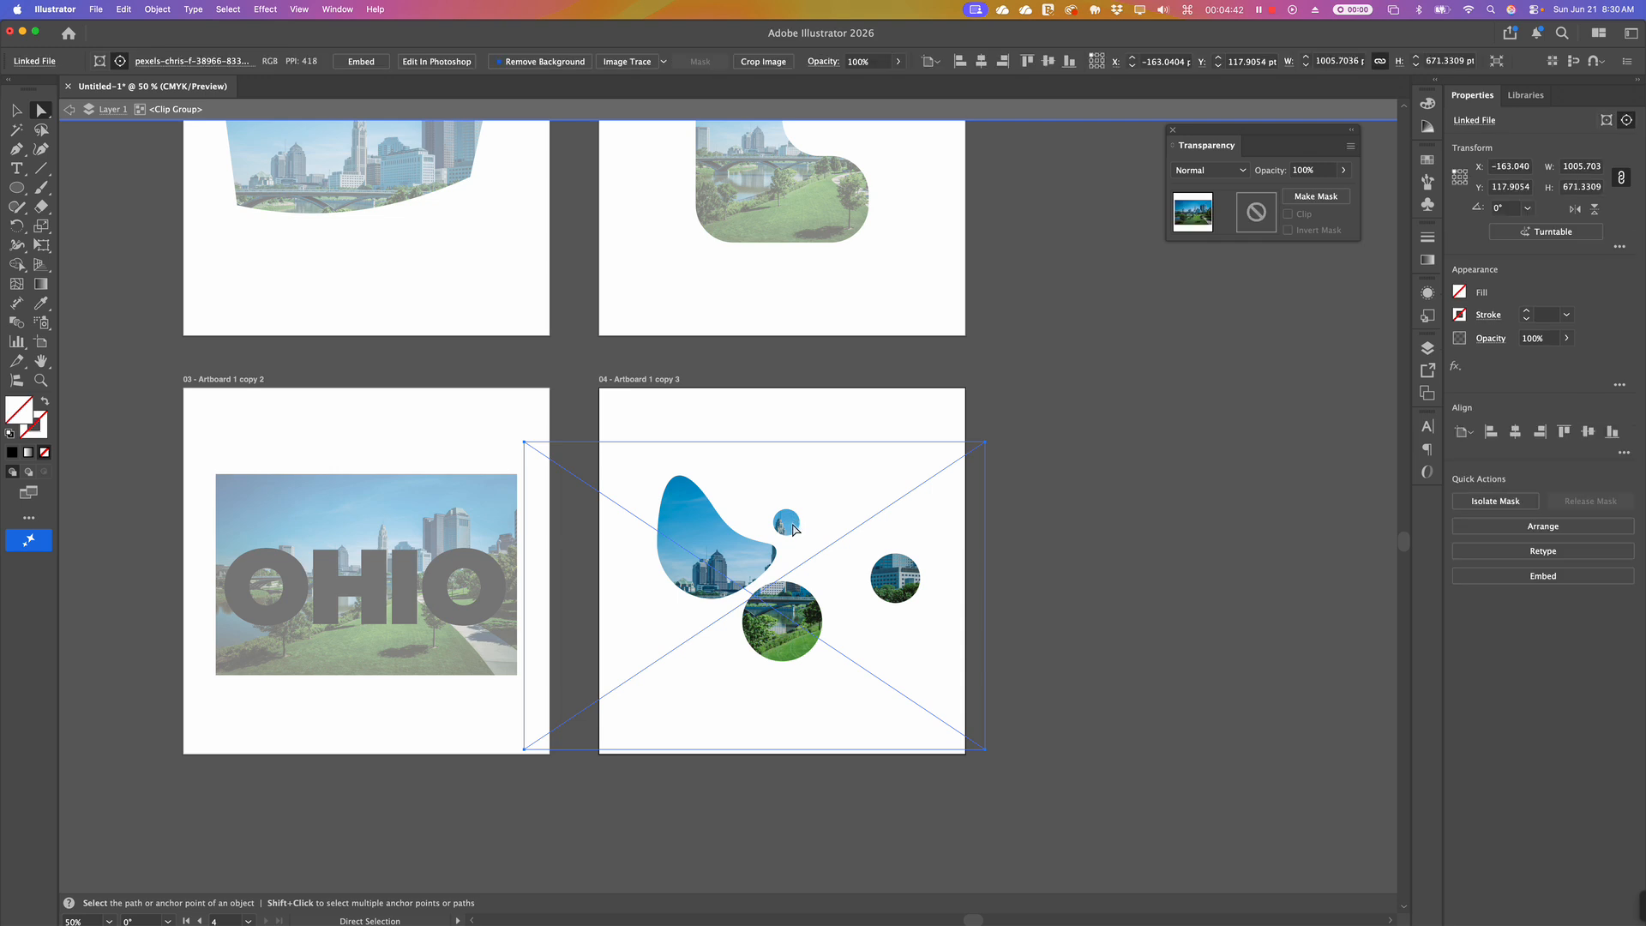
click(797, 534)
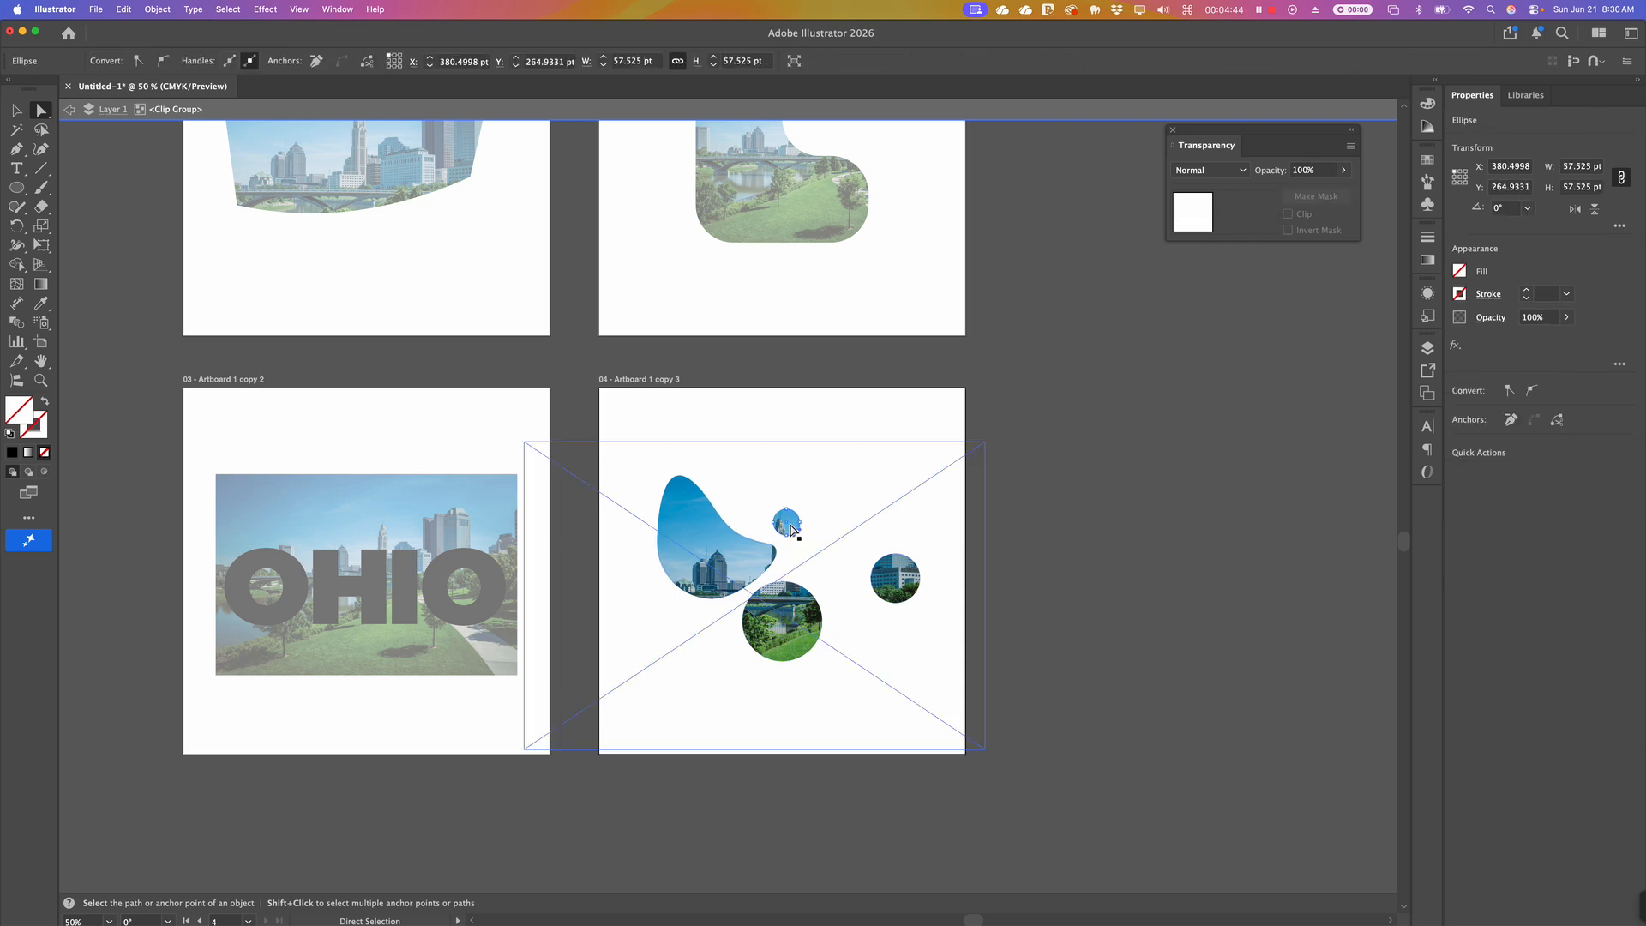
drag(792, 531, 750, 509)
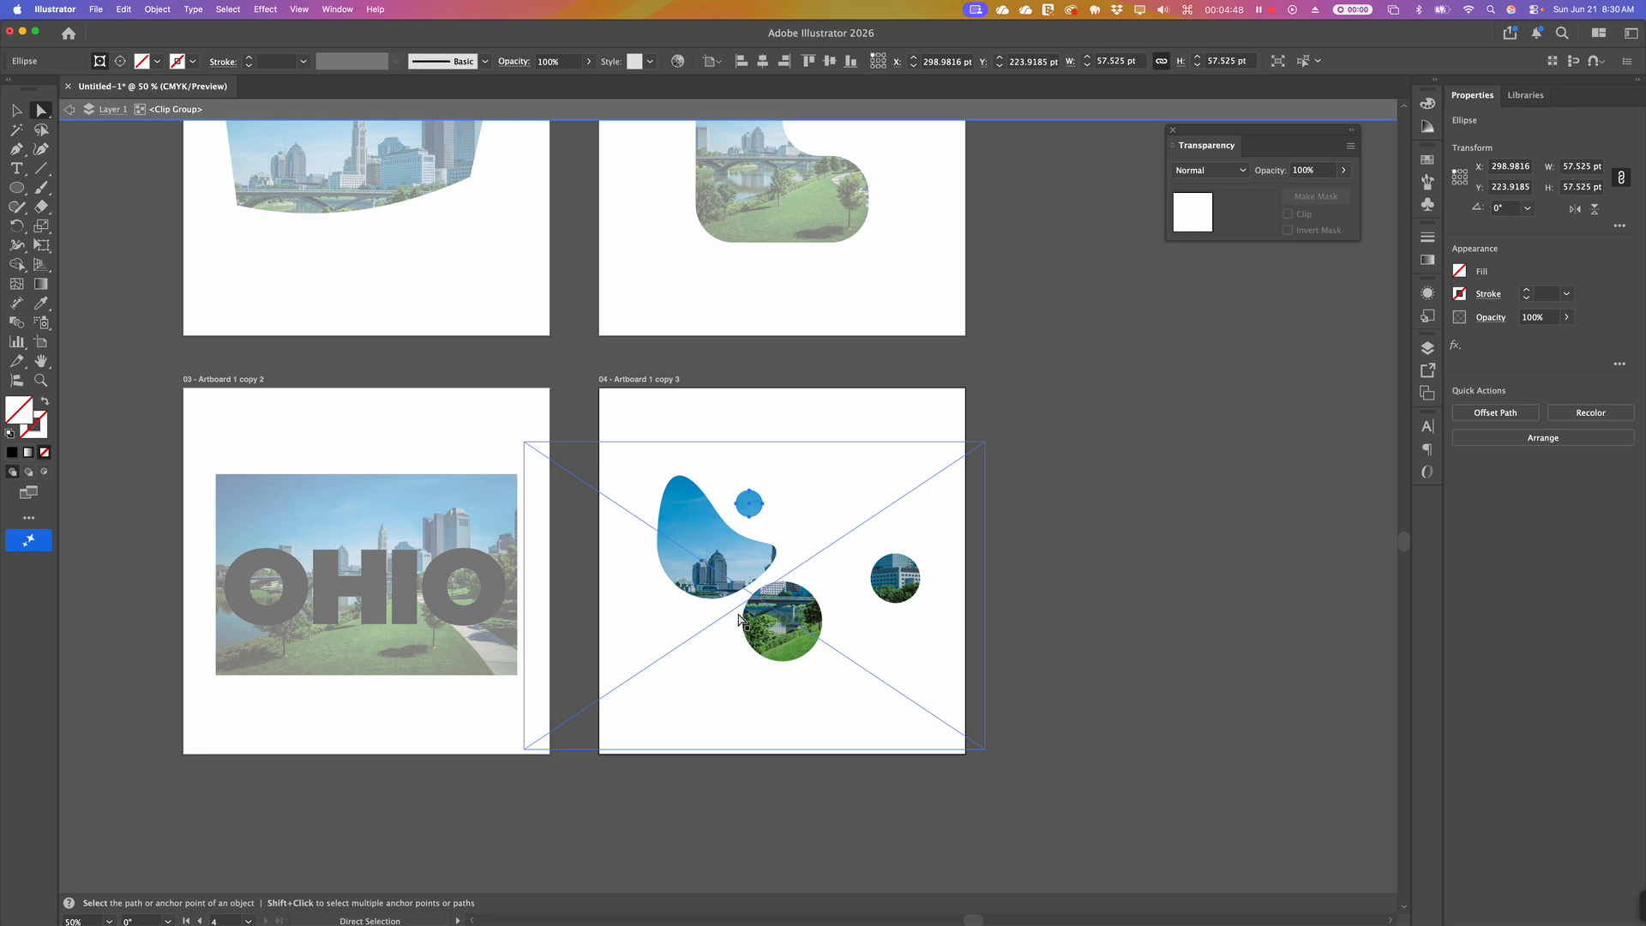
double_click(752, 398)
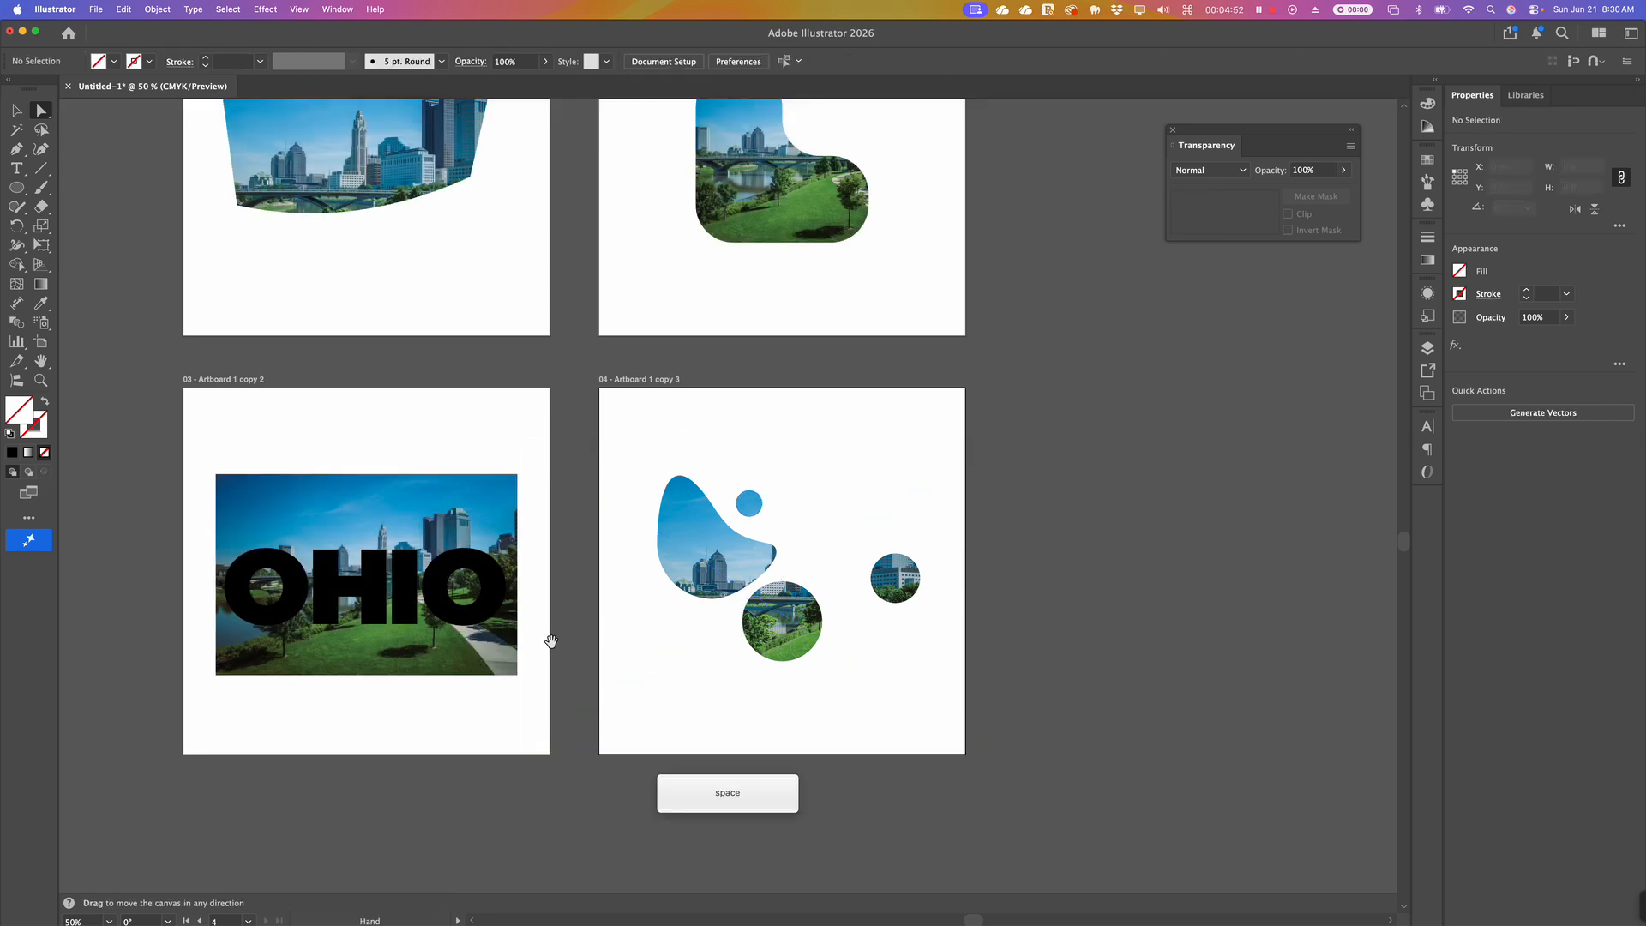
Move the OHIO text on the third artboard up about 17 pt and clip the photo with it.
drag(547, 635, 751, 614)
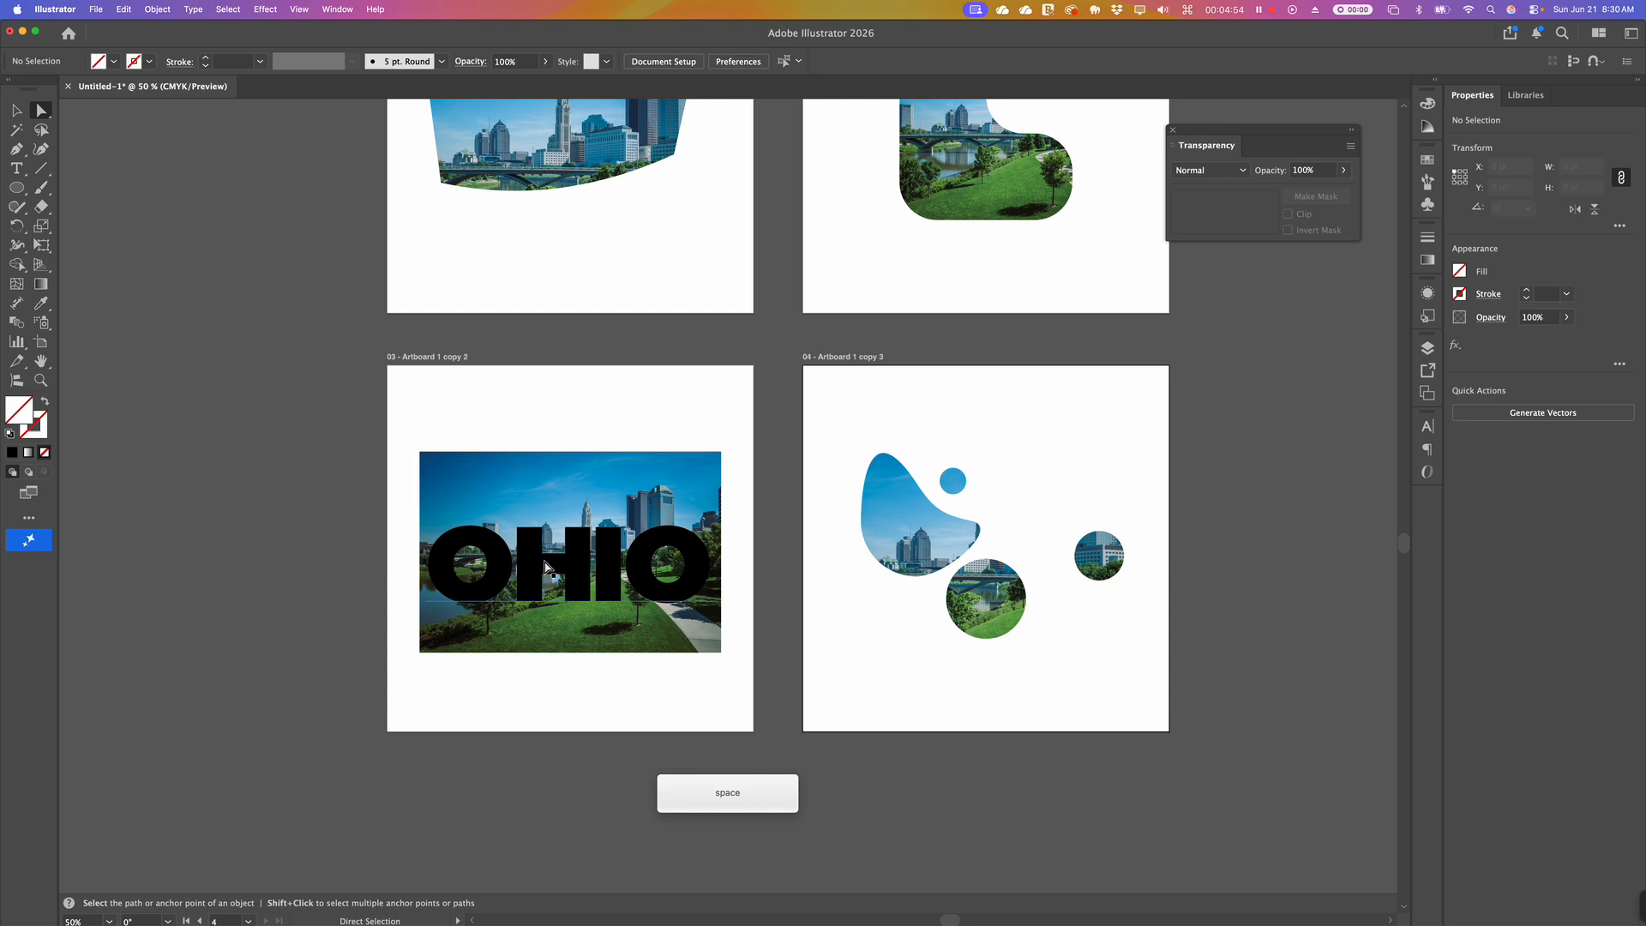
click(538, 591)
key(v)
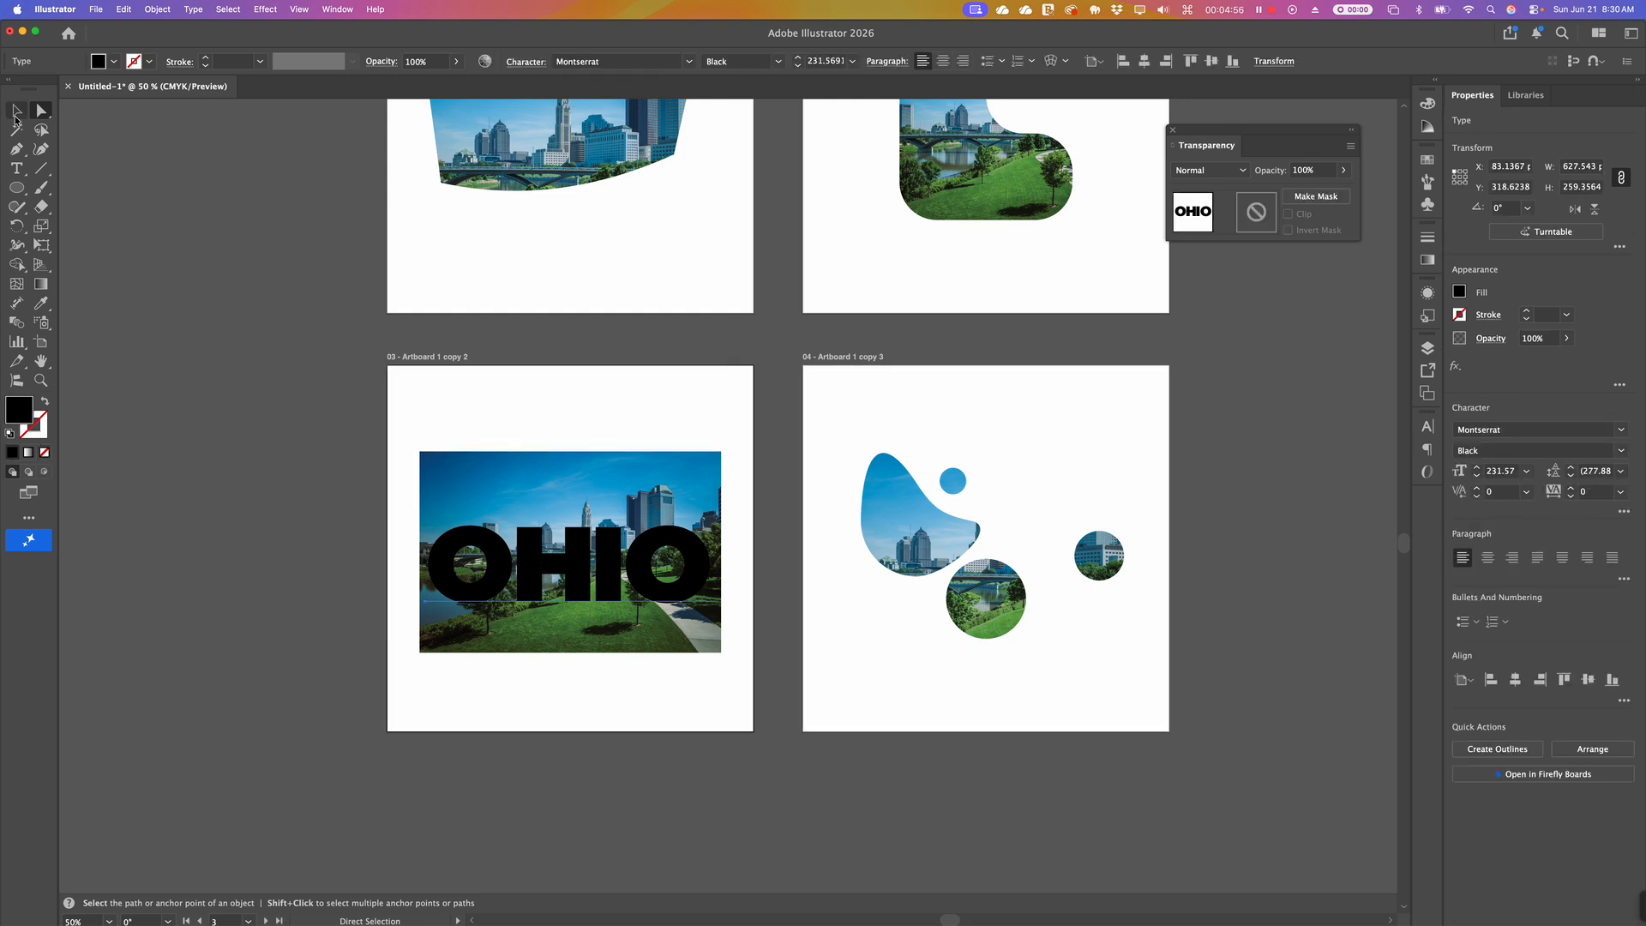
click(263, 603)
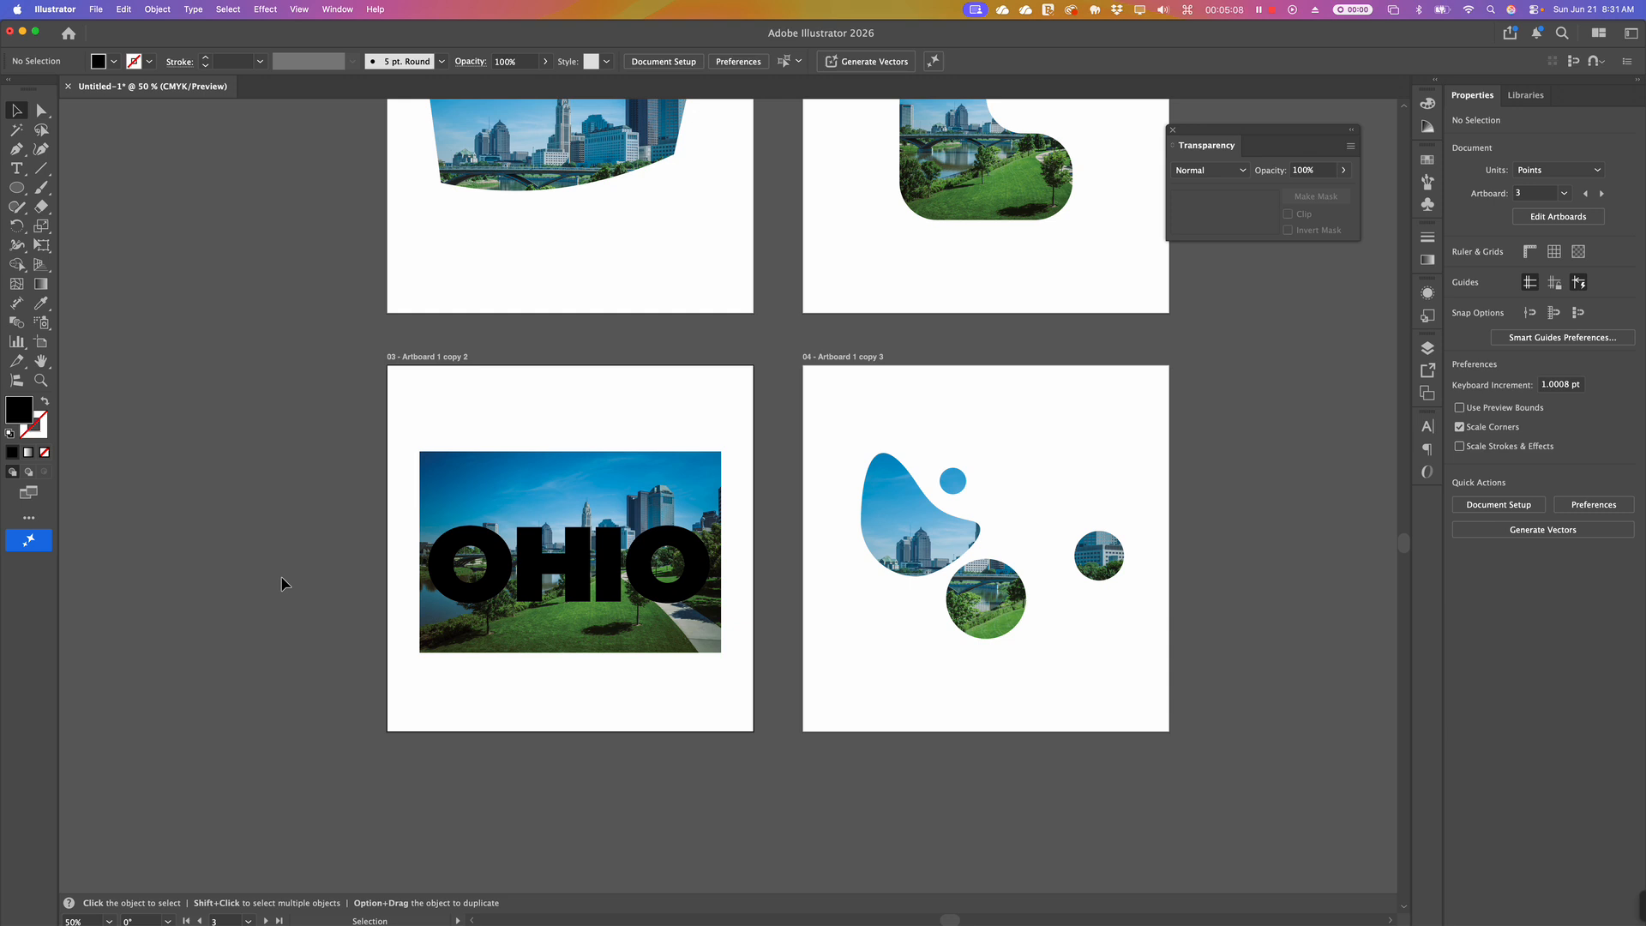
click(583, 572)
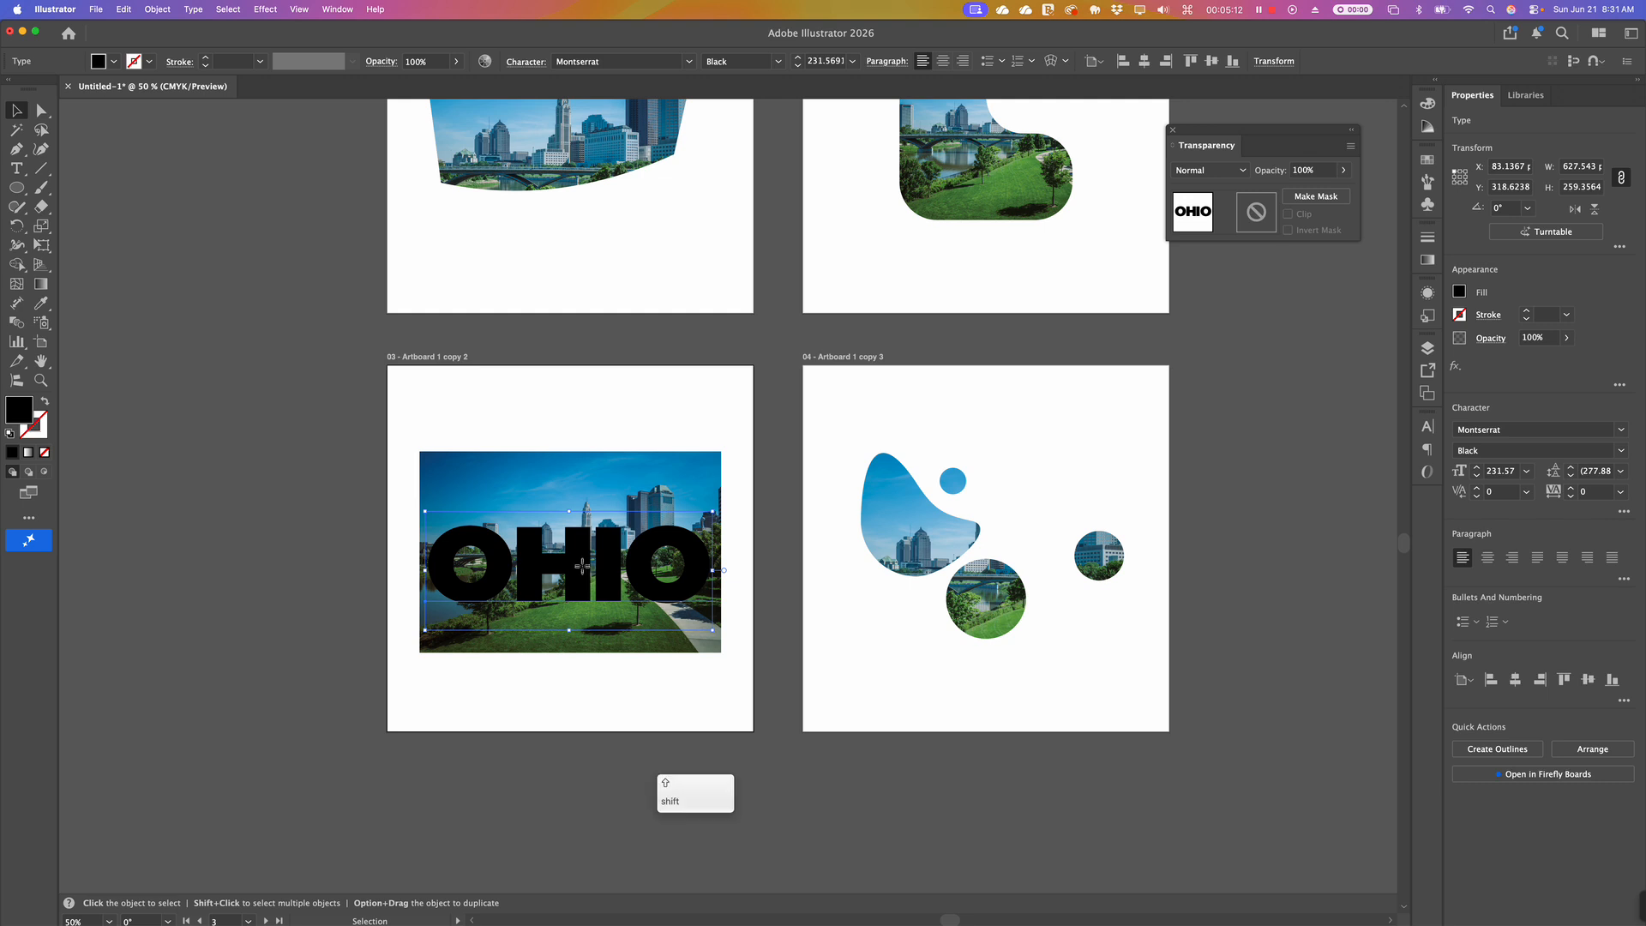
drag(583, 572, 583, 564)
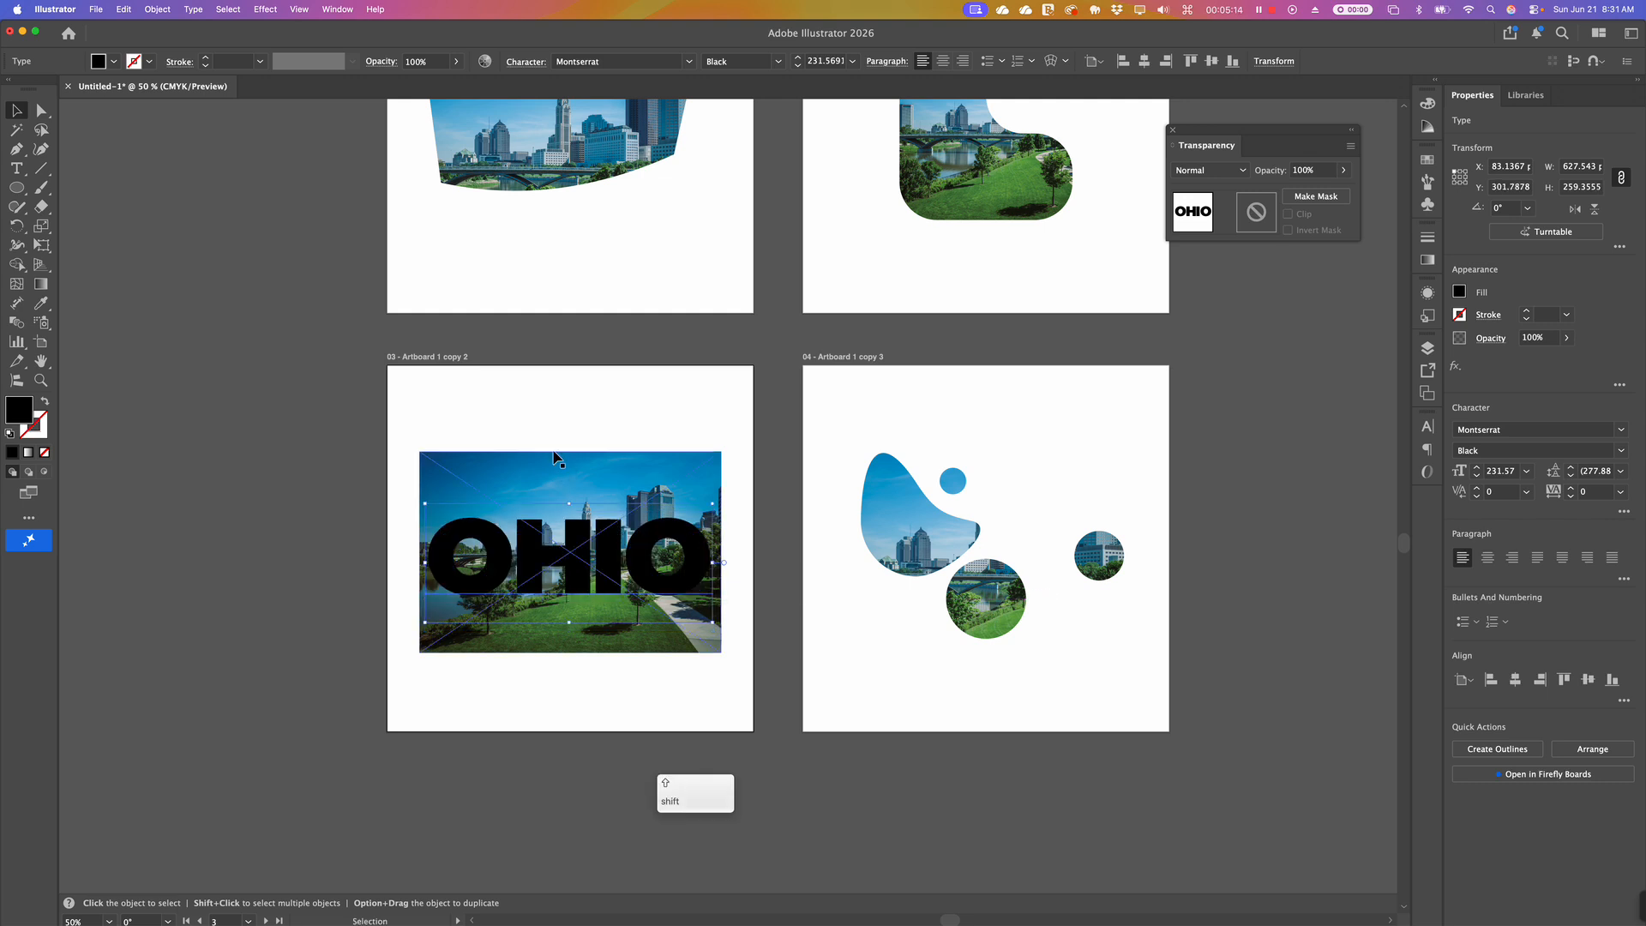
shift+click(506, 481)
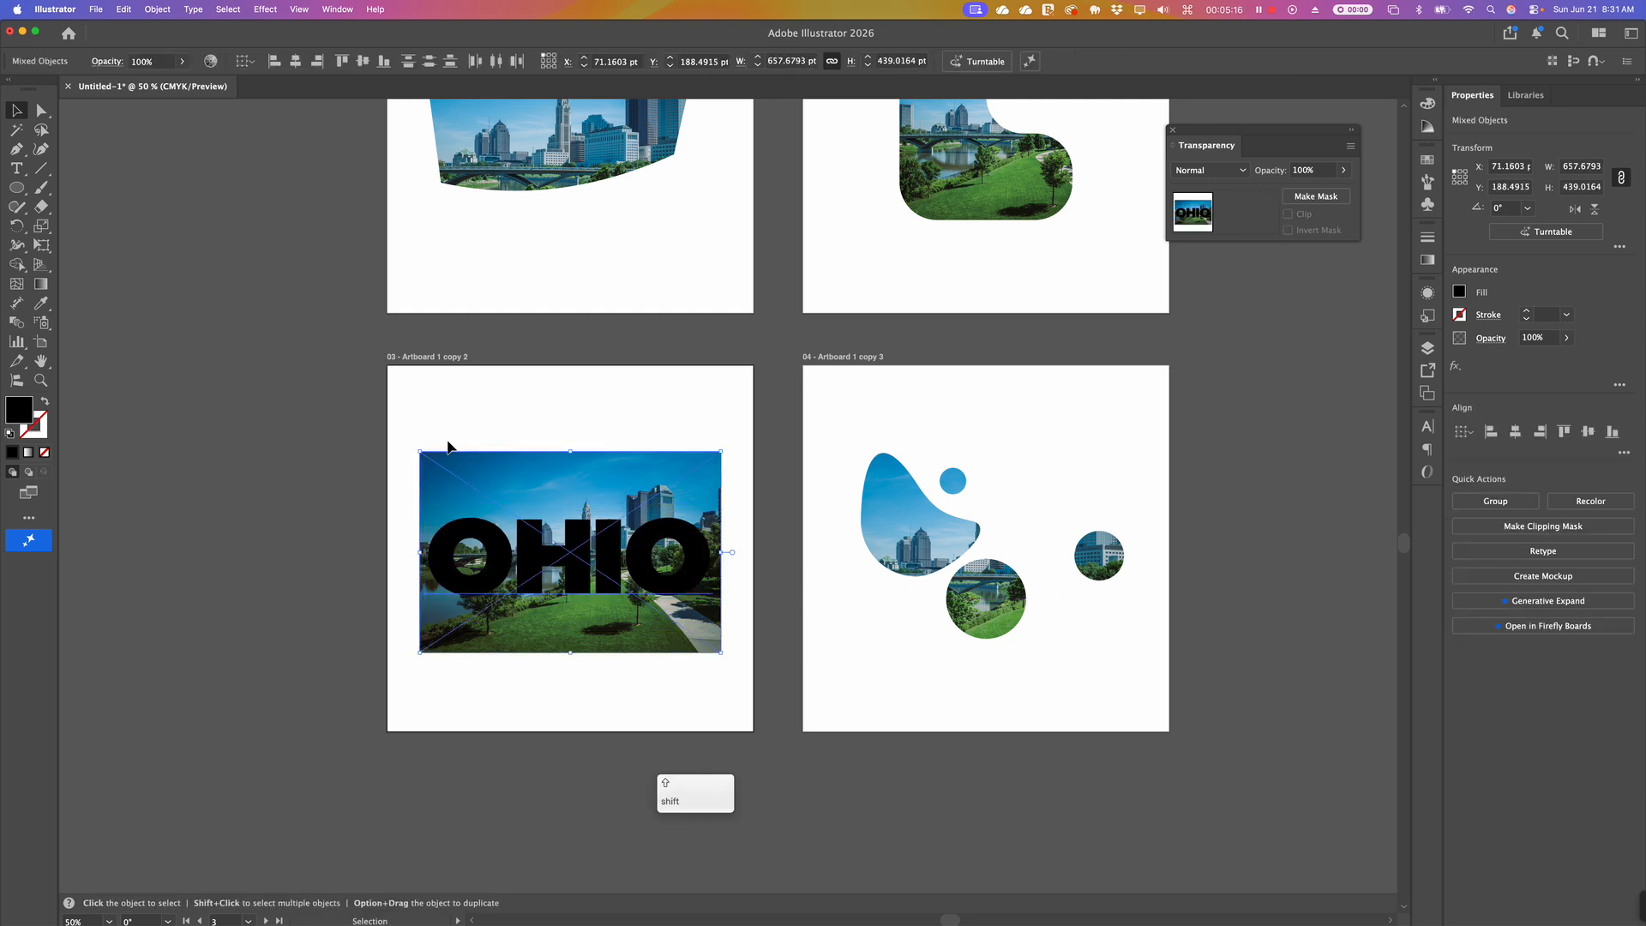
click(1519, 527)
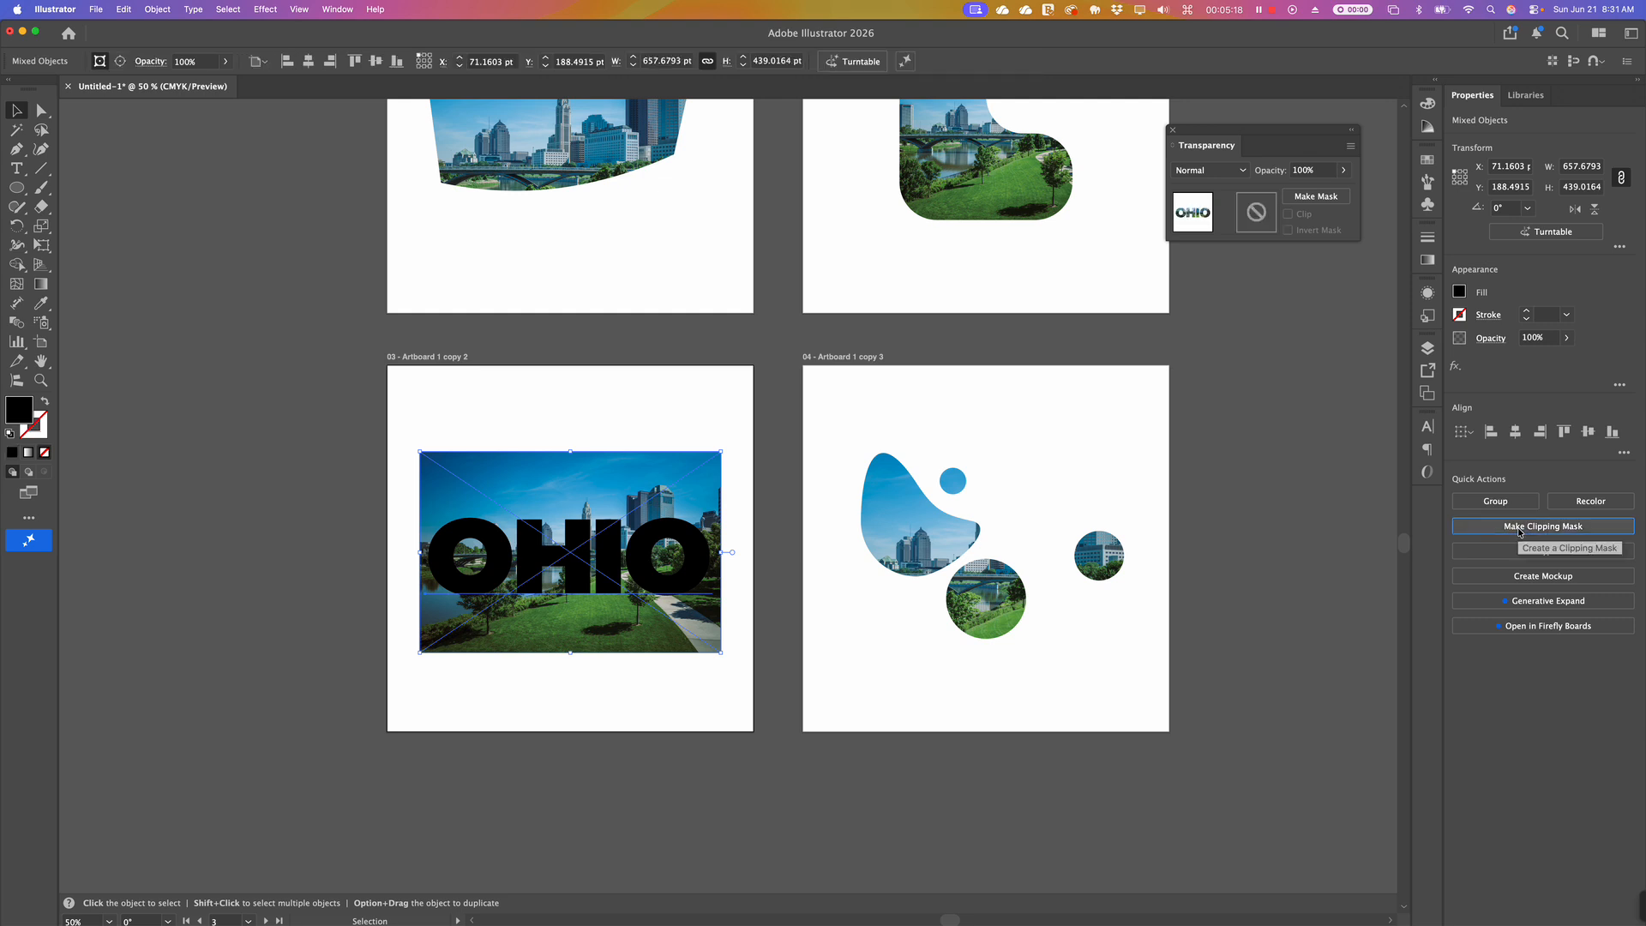
Replace the capital I in the masked OHIO text with a lowercase i.
double_click(625, 571)
double_click(625, 571)
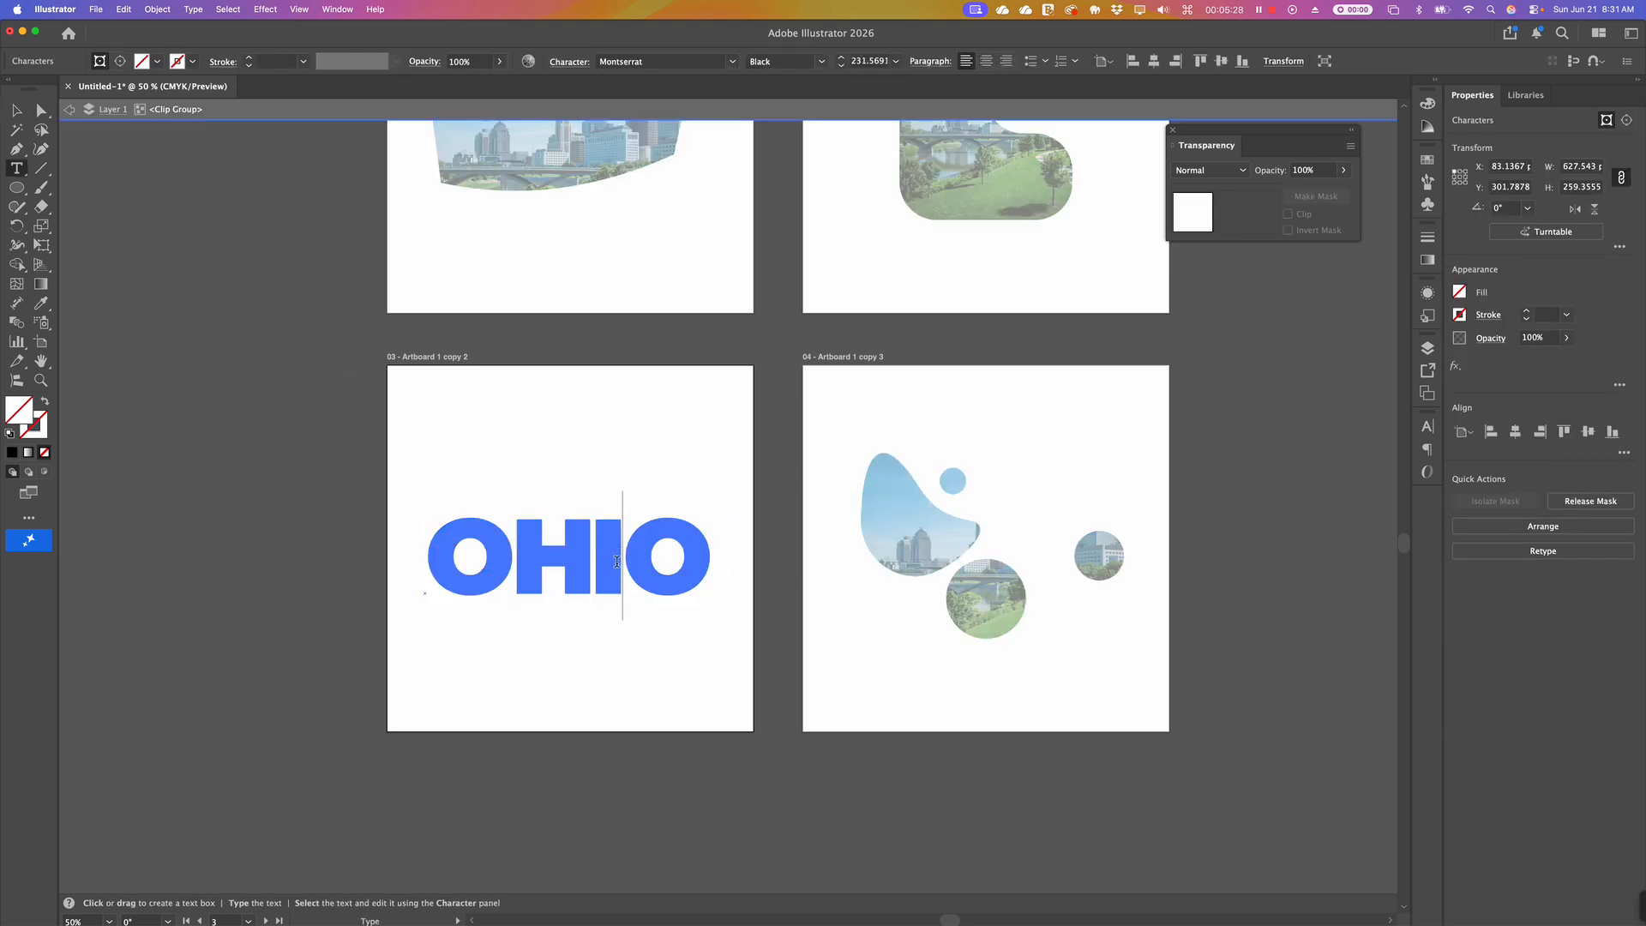
drag(615, 561, 596, 561)
text(i)
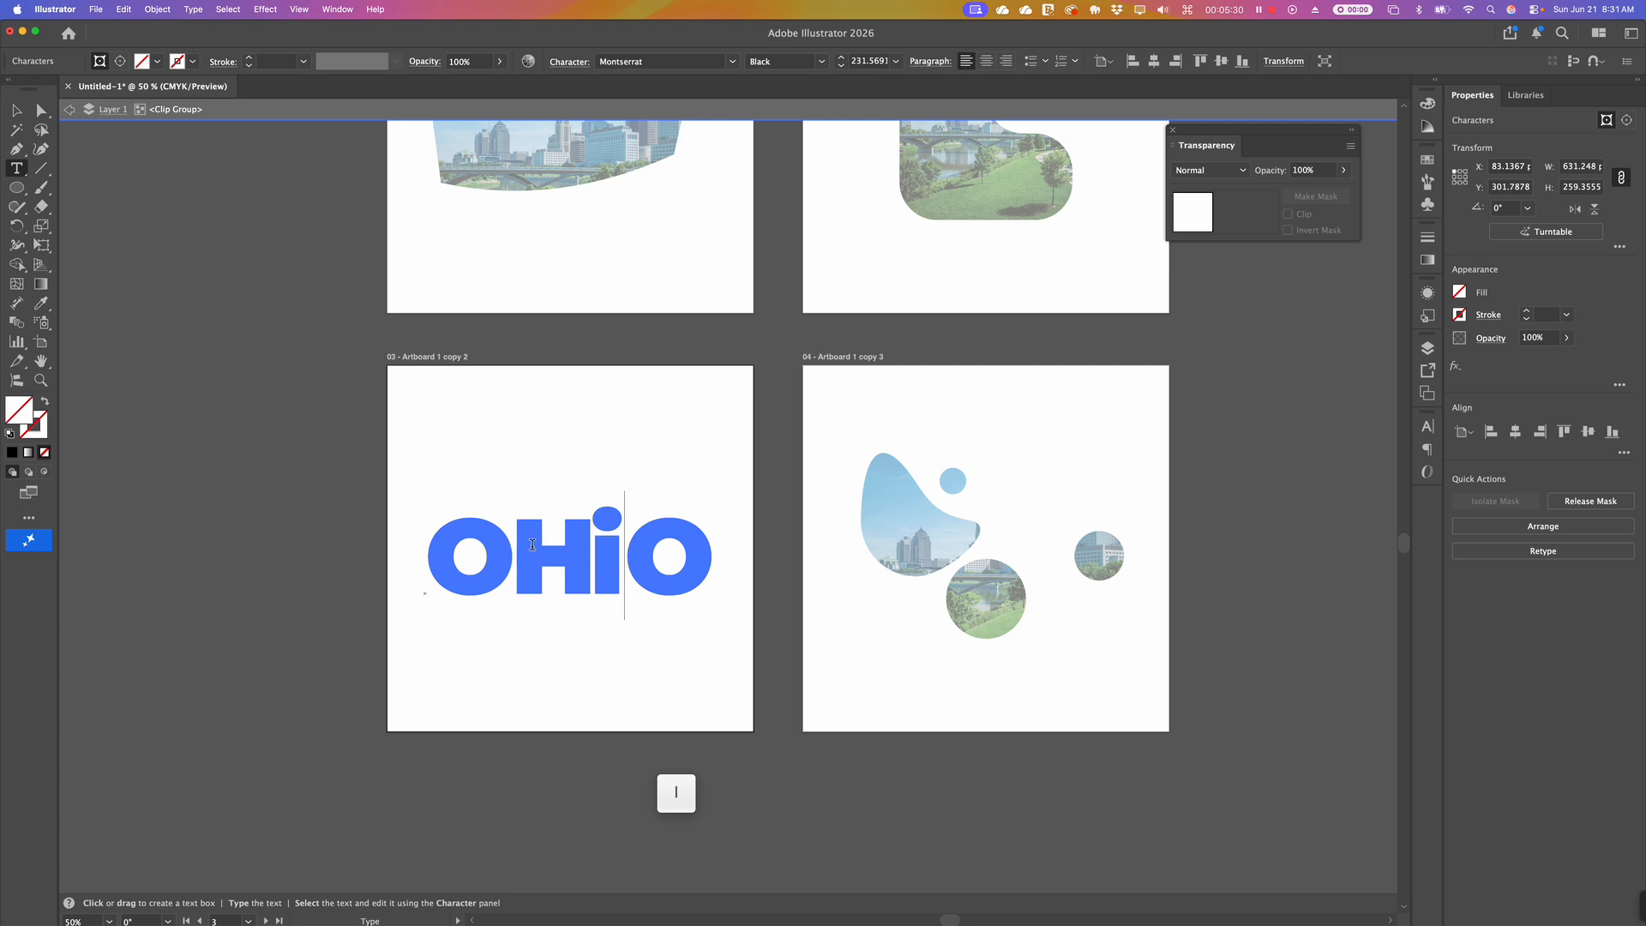
Replace the first capital O in the masked text on the third artboard with a lowercase o.
drag(512, 557, 448, 556)
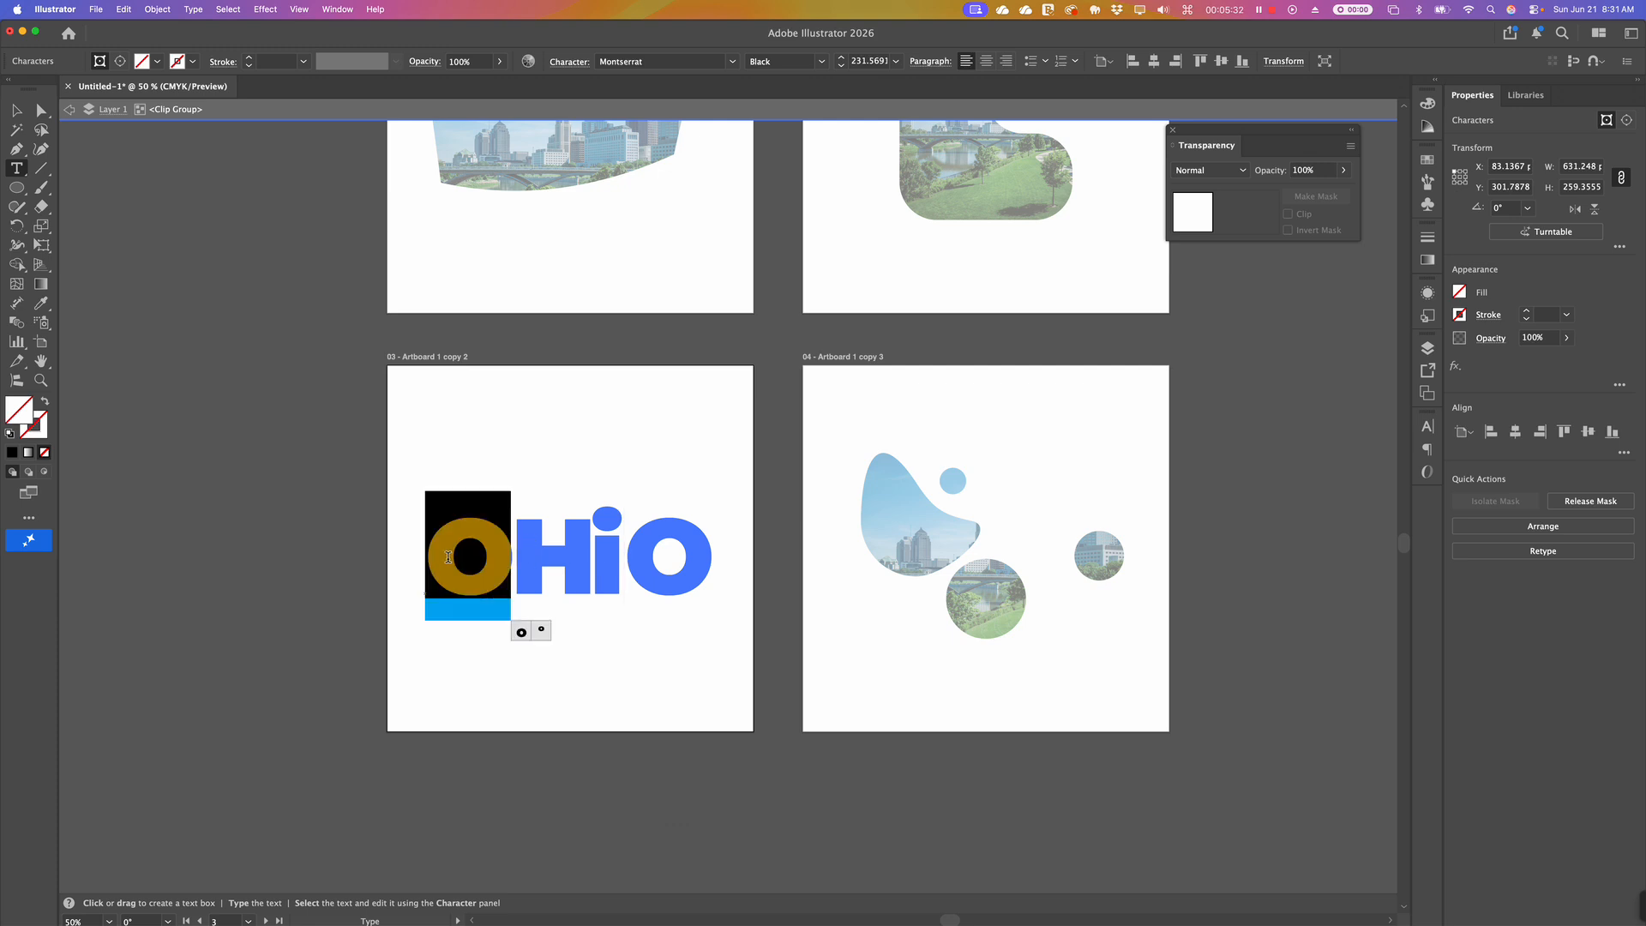
text(o)
click(16, 111)
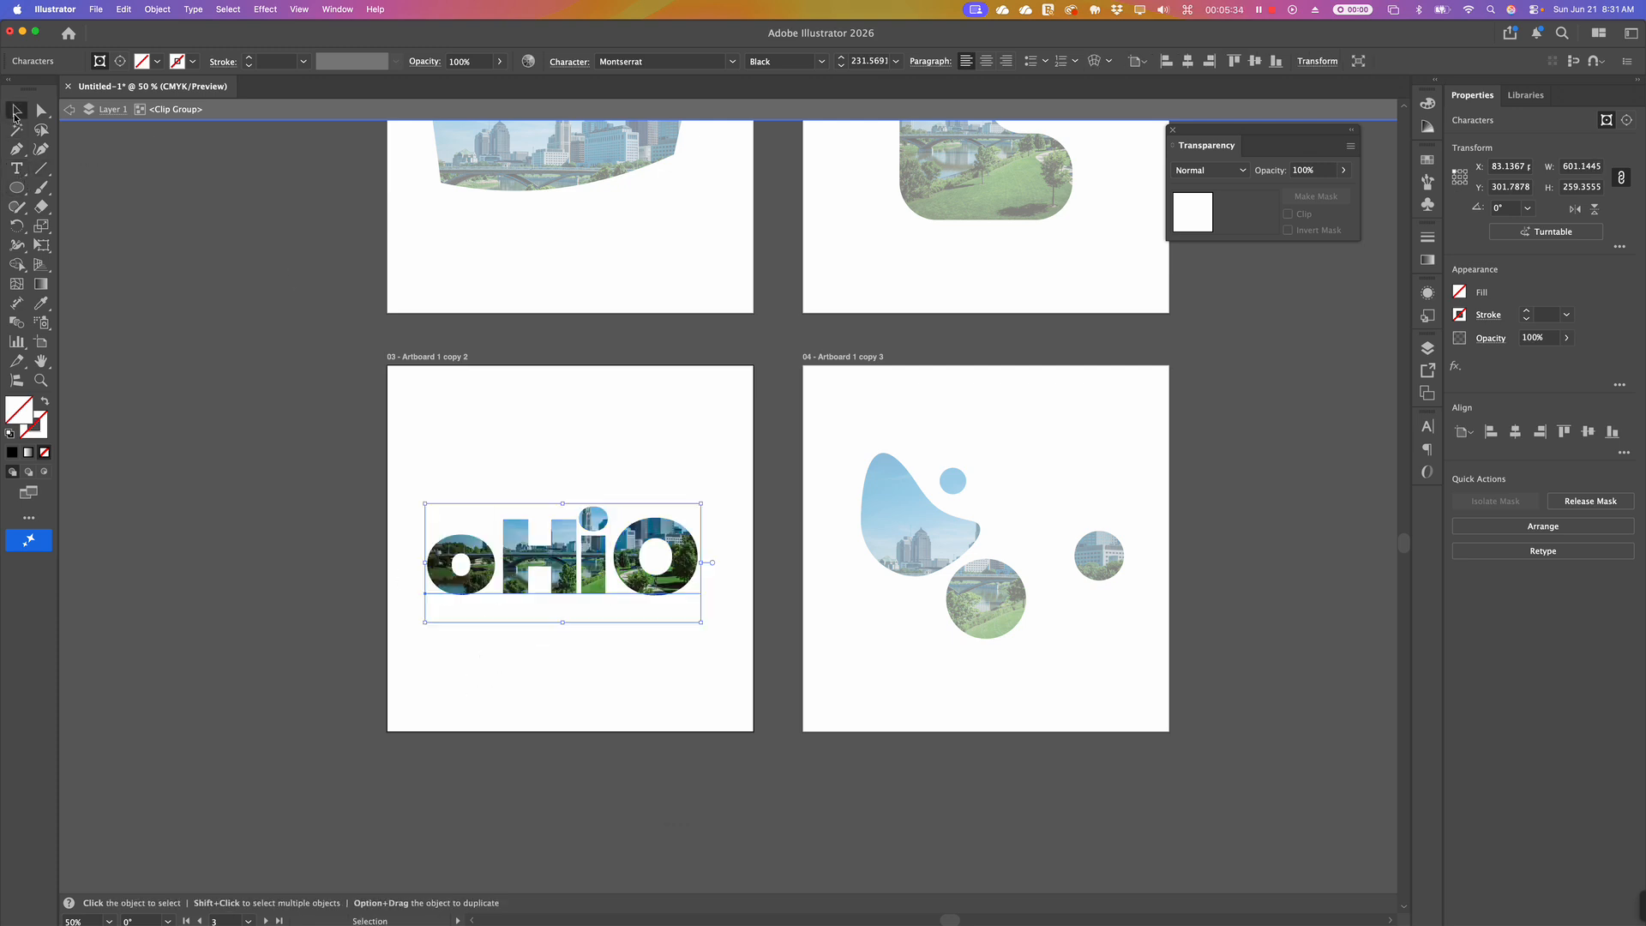
click(330, 736)
Tighten the kerning between the o and H and between the i and O in the masked text.
double_click(499, 570)
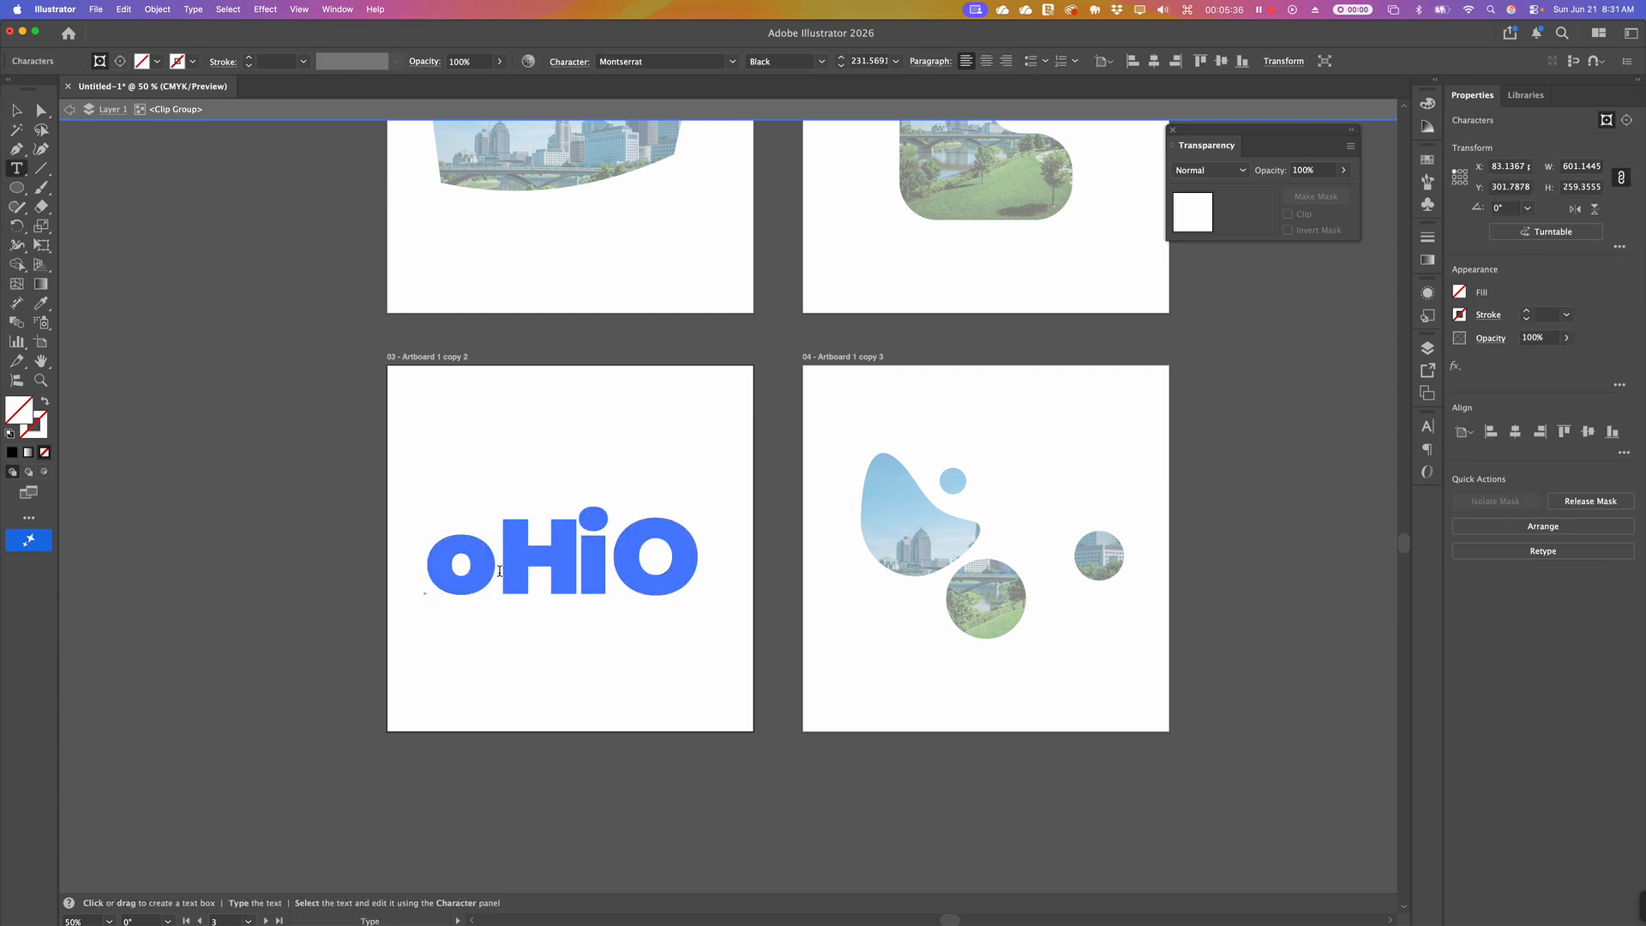
key(alt+Left)
key(alt+Left)
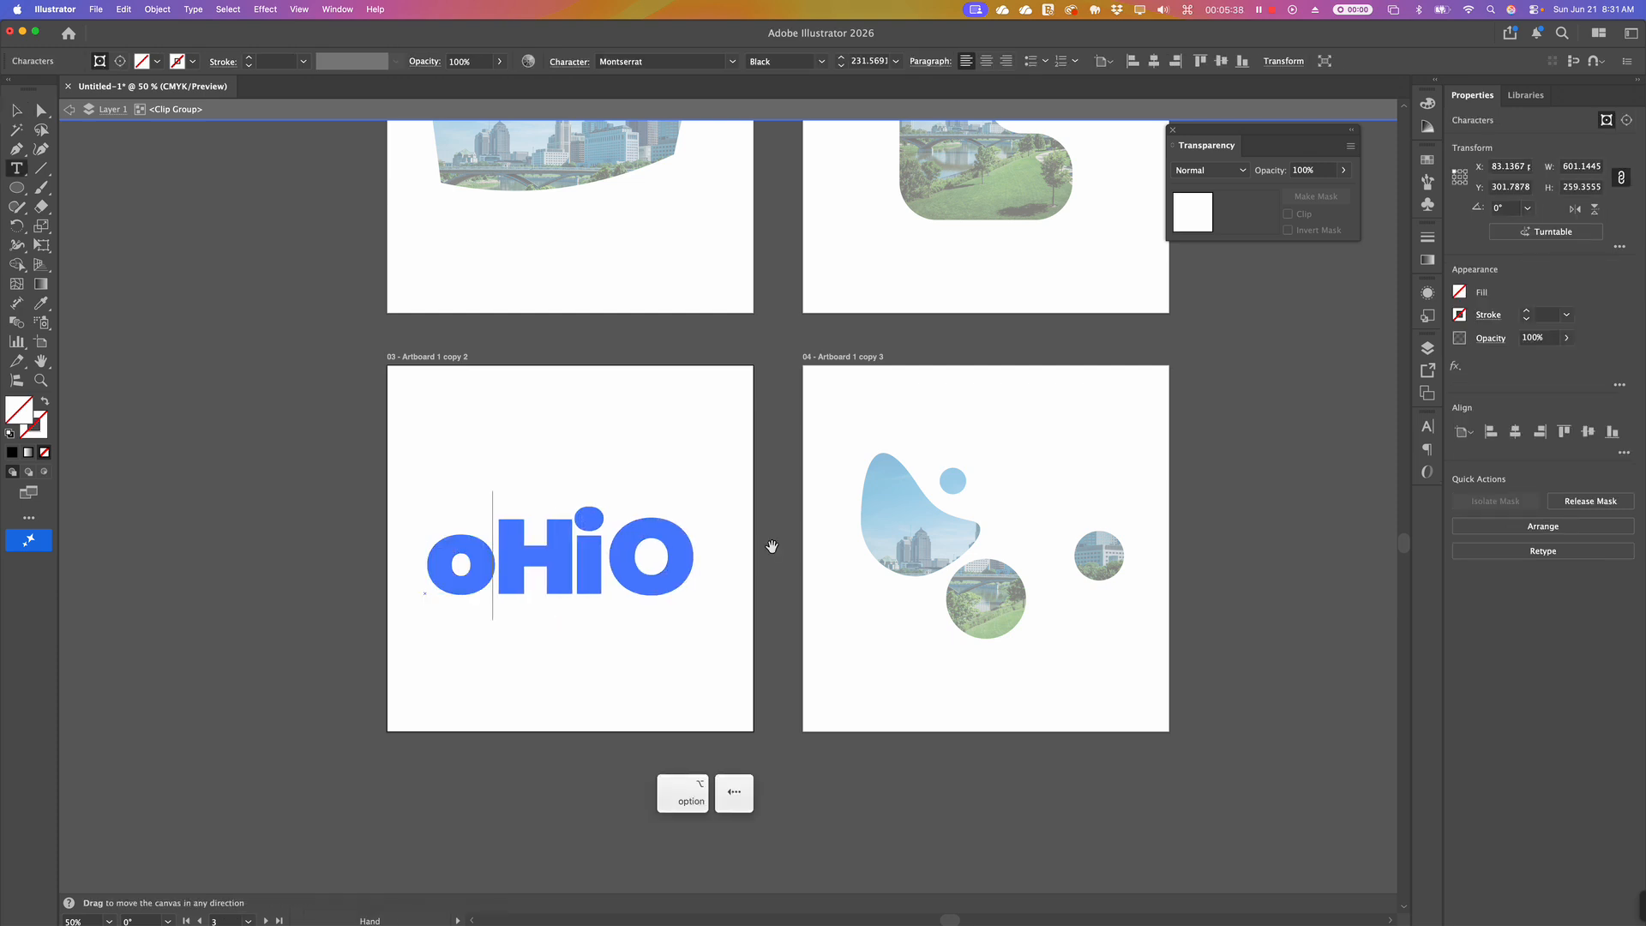
key(Right)
key(alt+Left)
key(alt+Left)
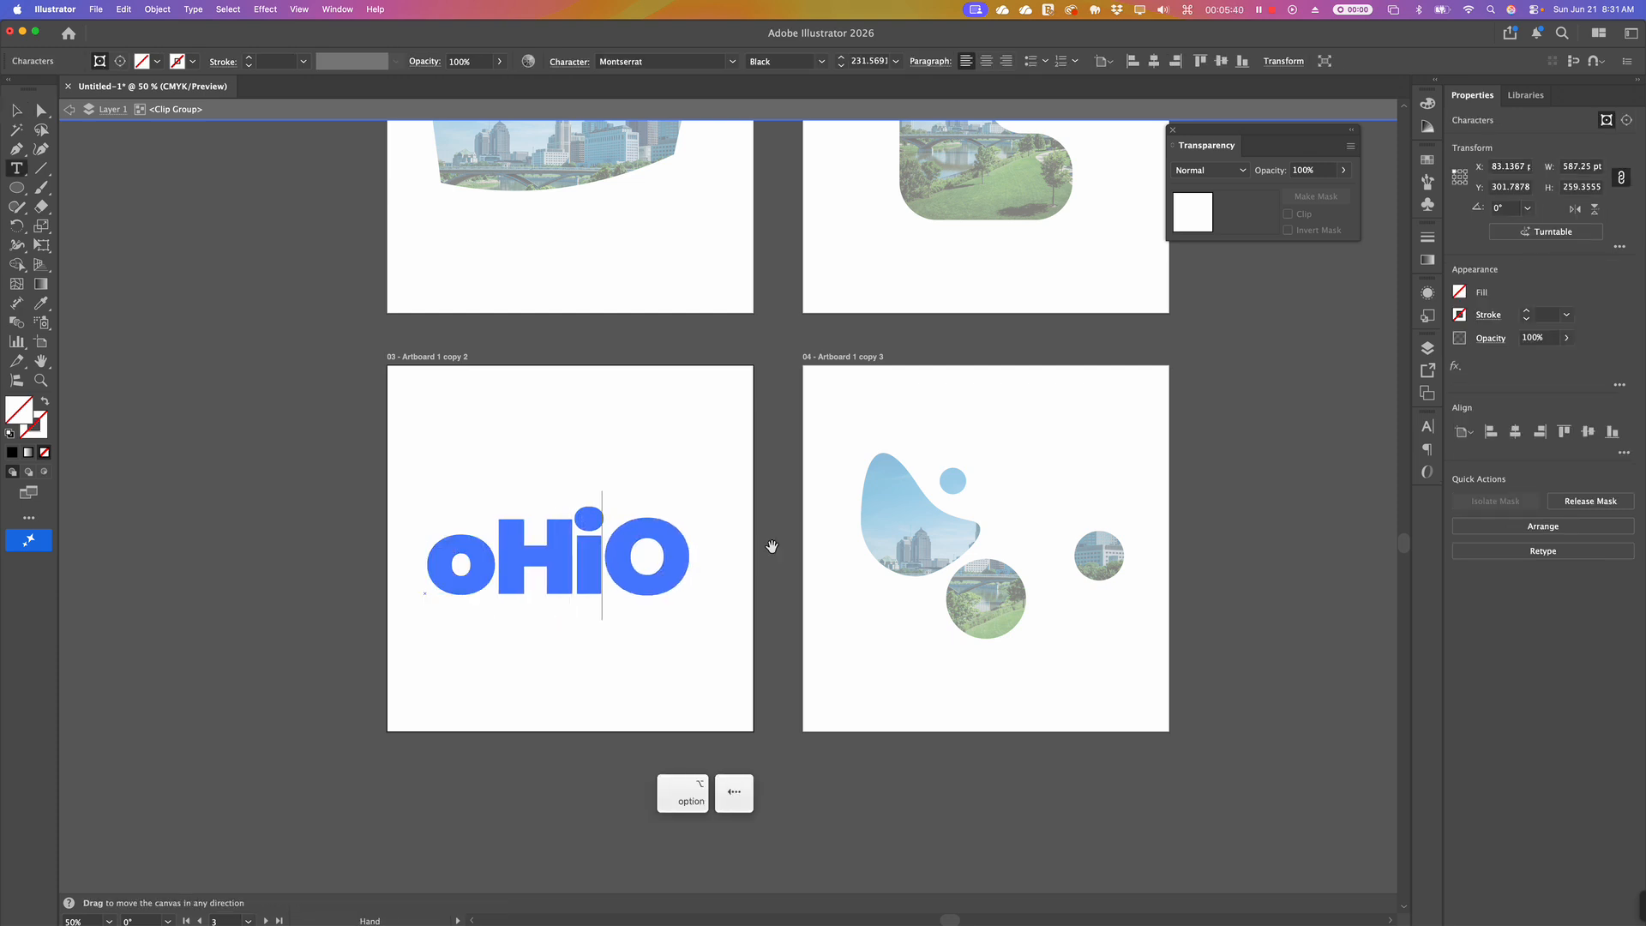
key(Escape)
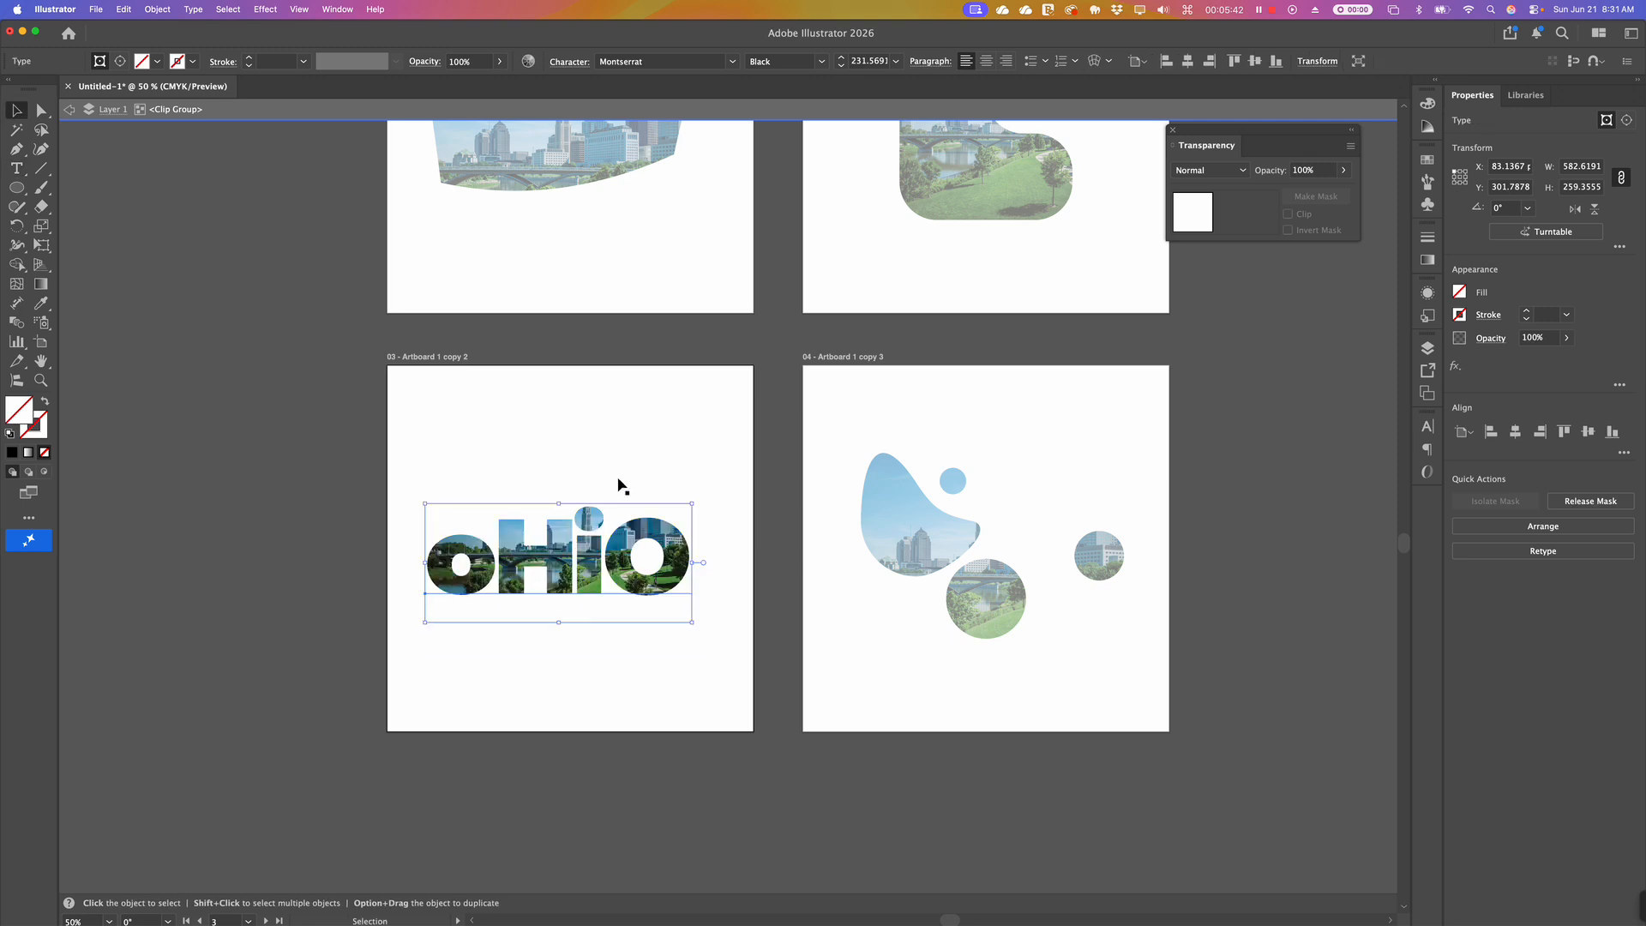
Scale the masked oHiO text up proportionally to about 633 pt wide and leave isolation mode.
key(shift)
drag(696, 625, 716, 633)
double_click(215, 601)
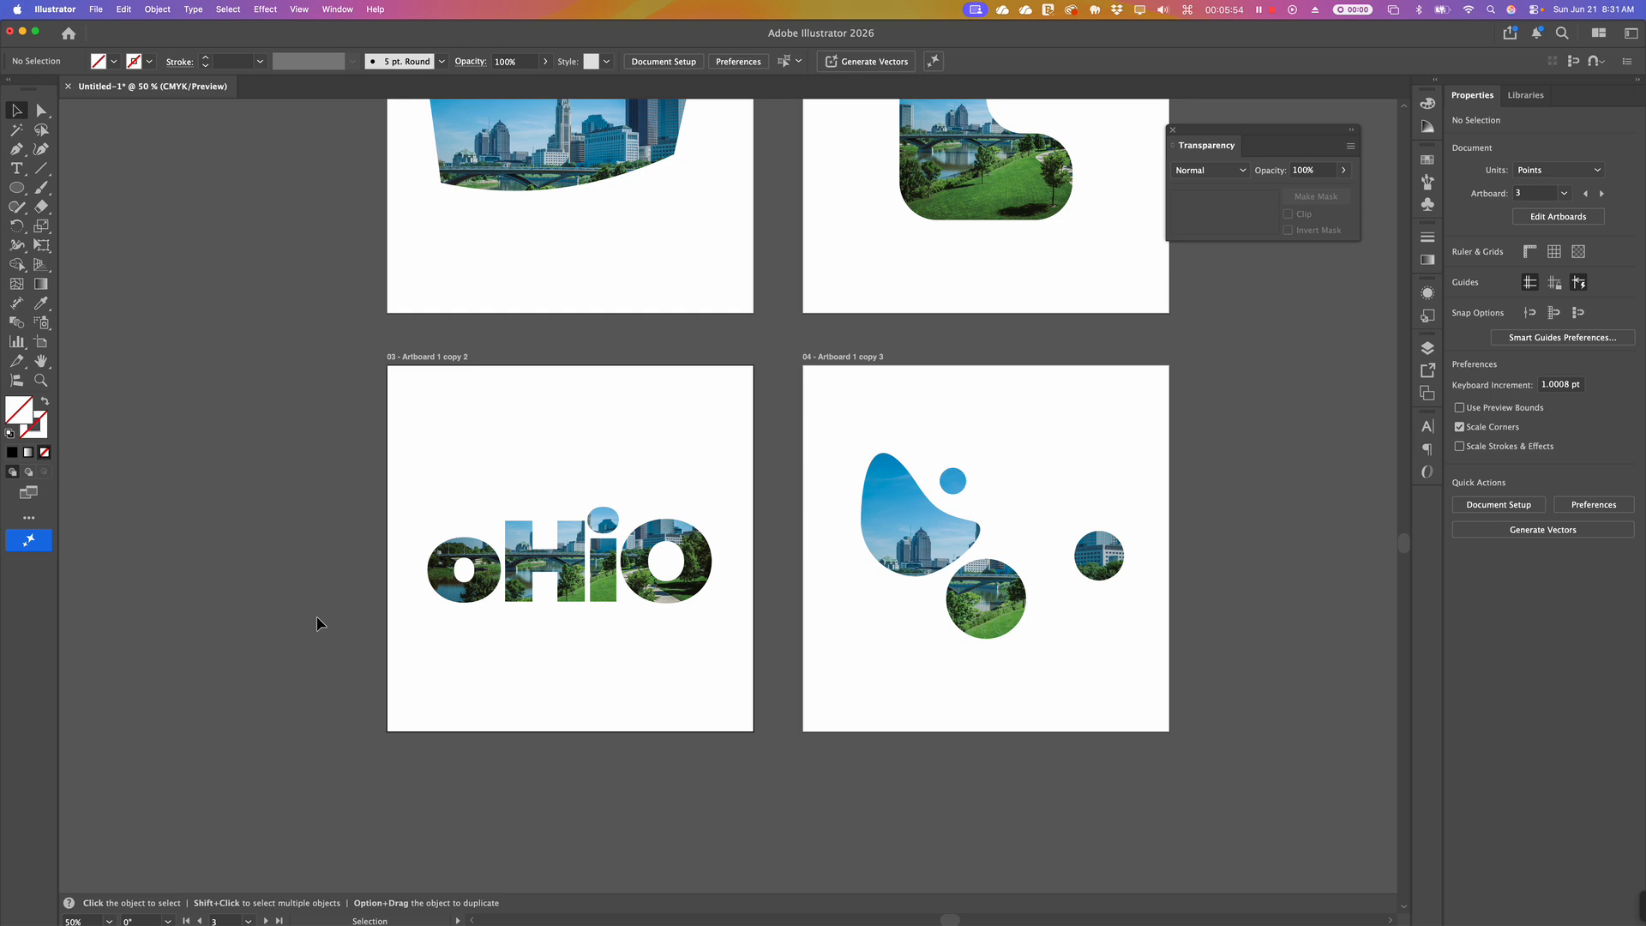
key(cmd+z)
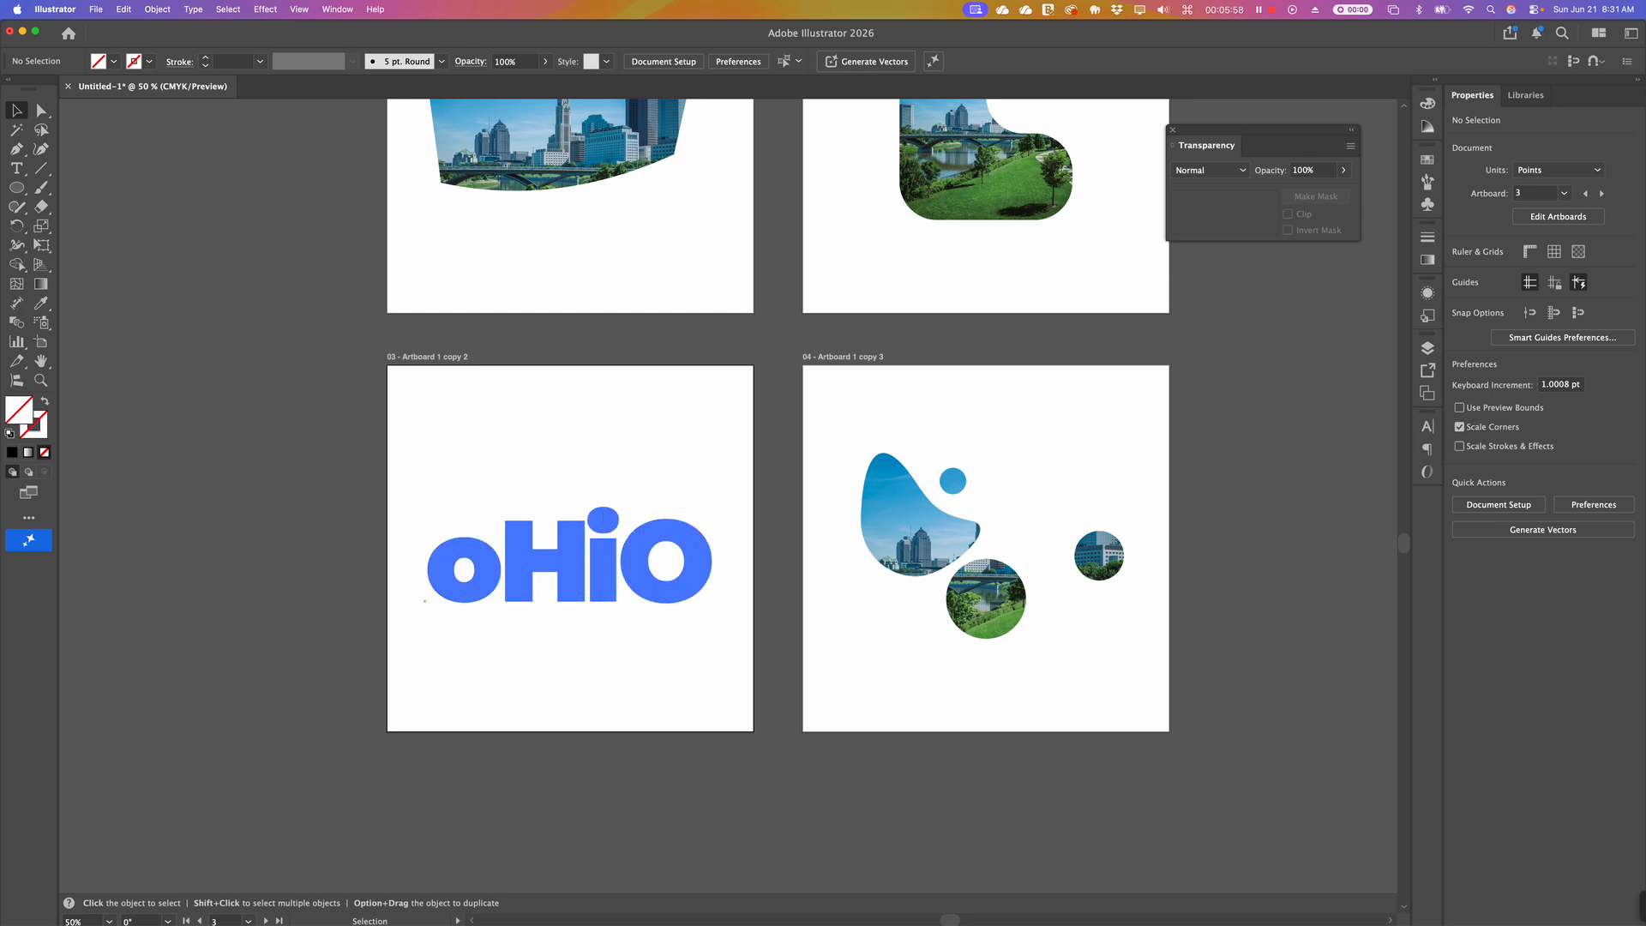
key(cmd+shift+z)
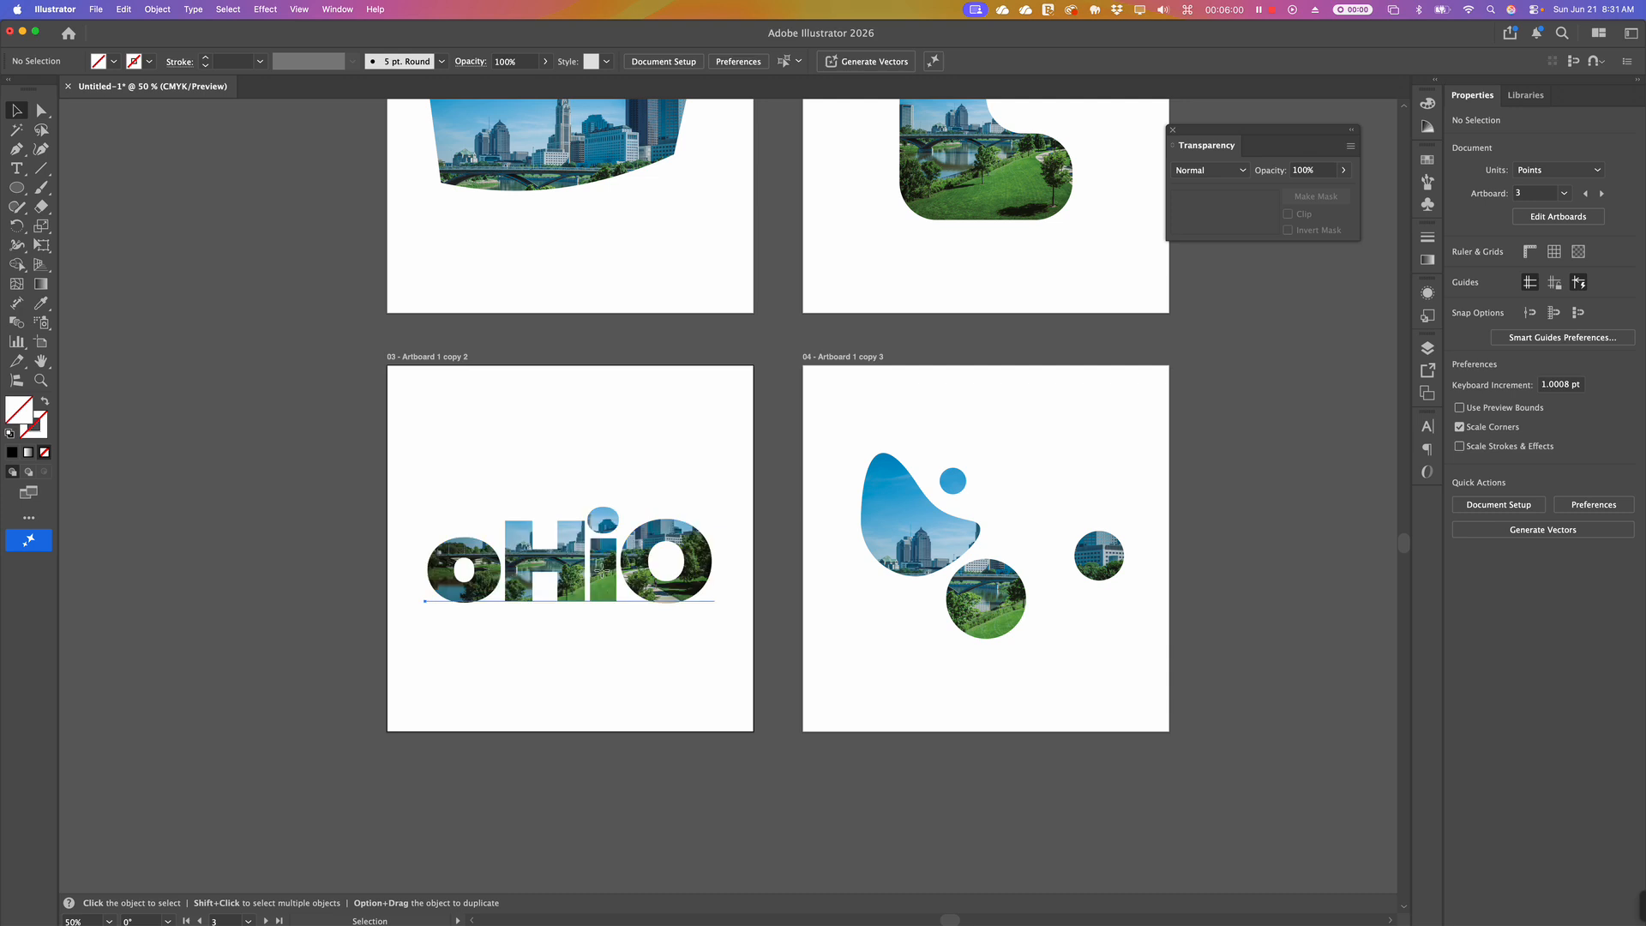
click(603, 576)
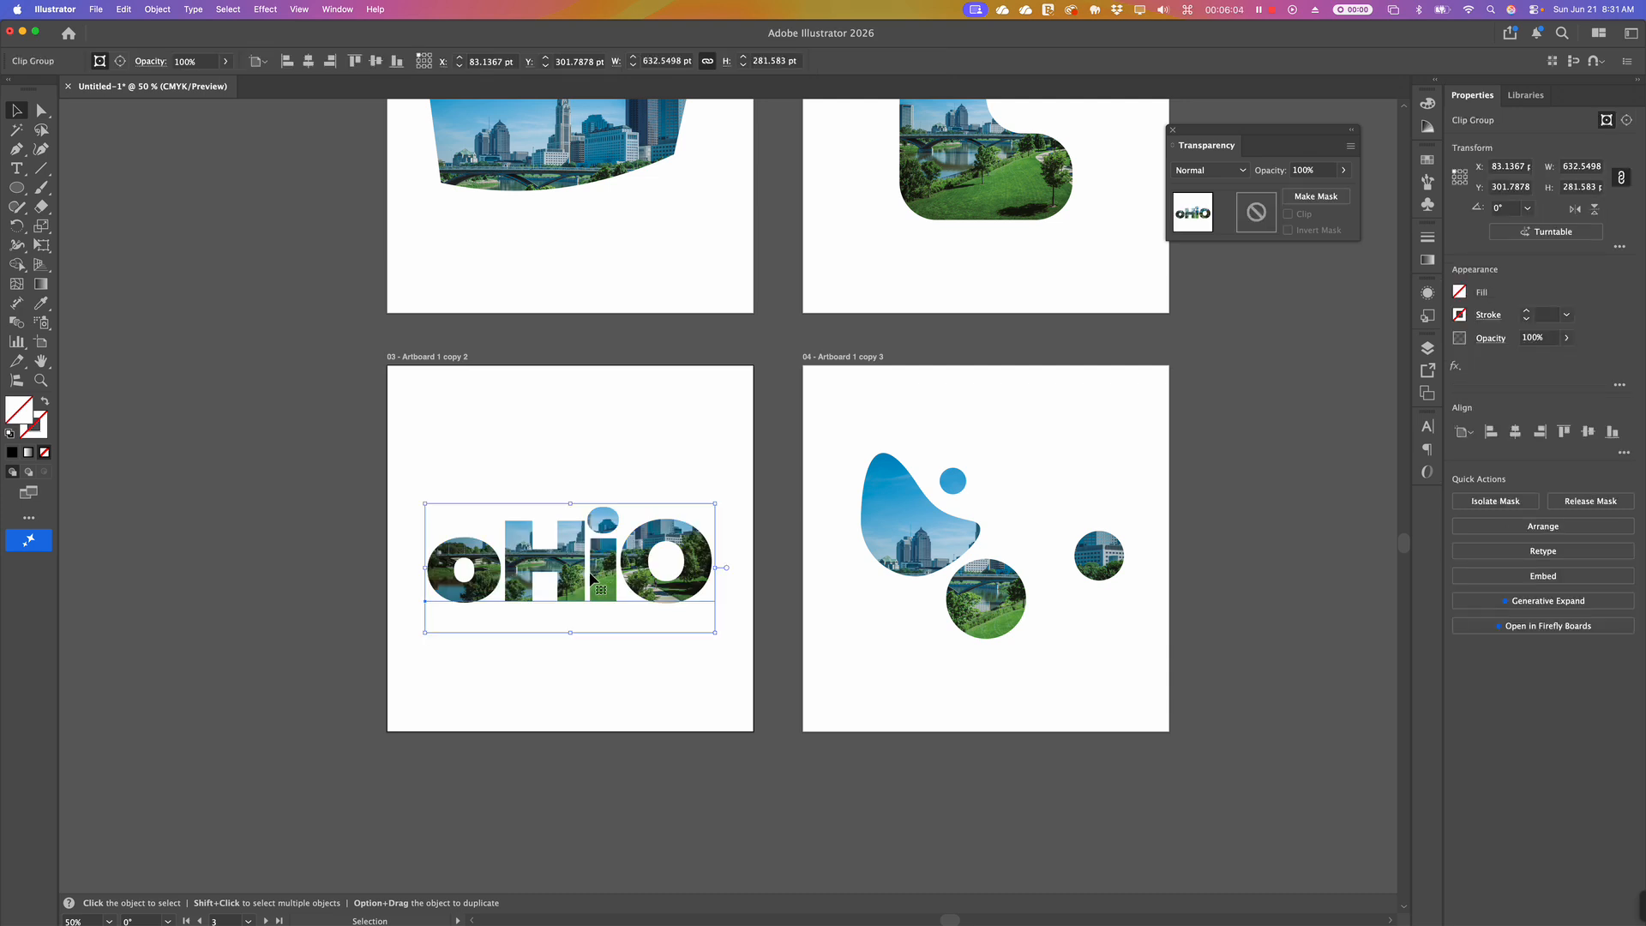
key(cmd+alt)
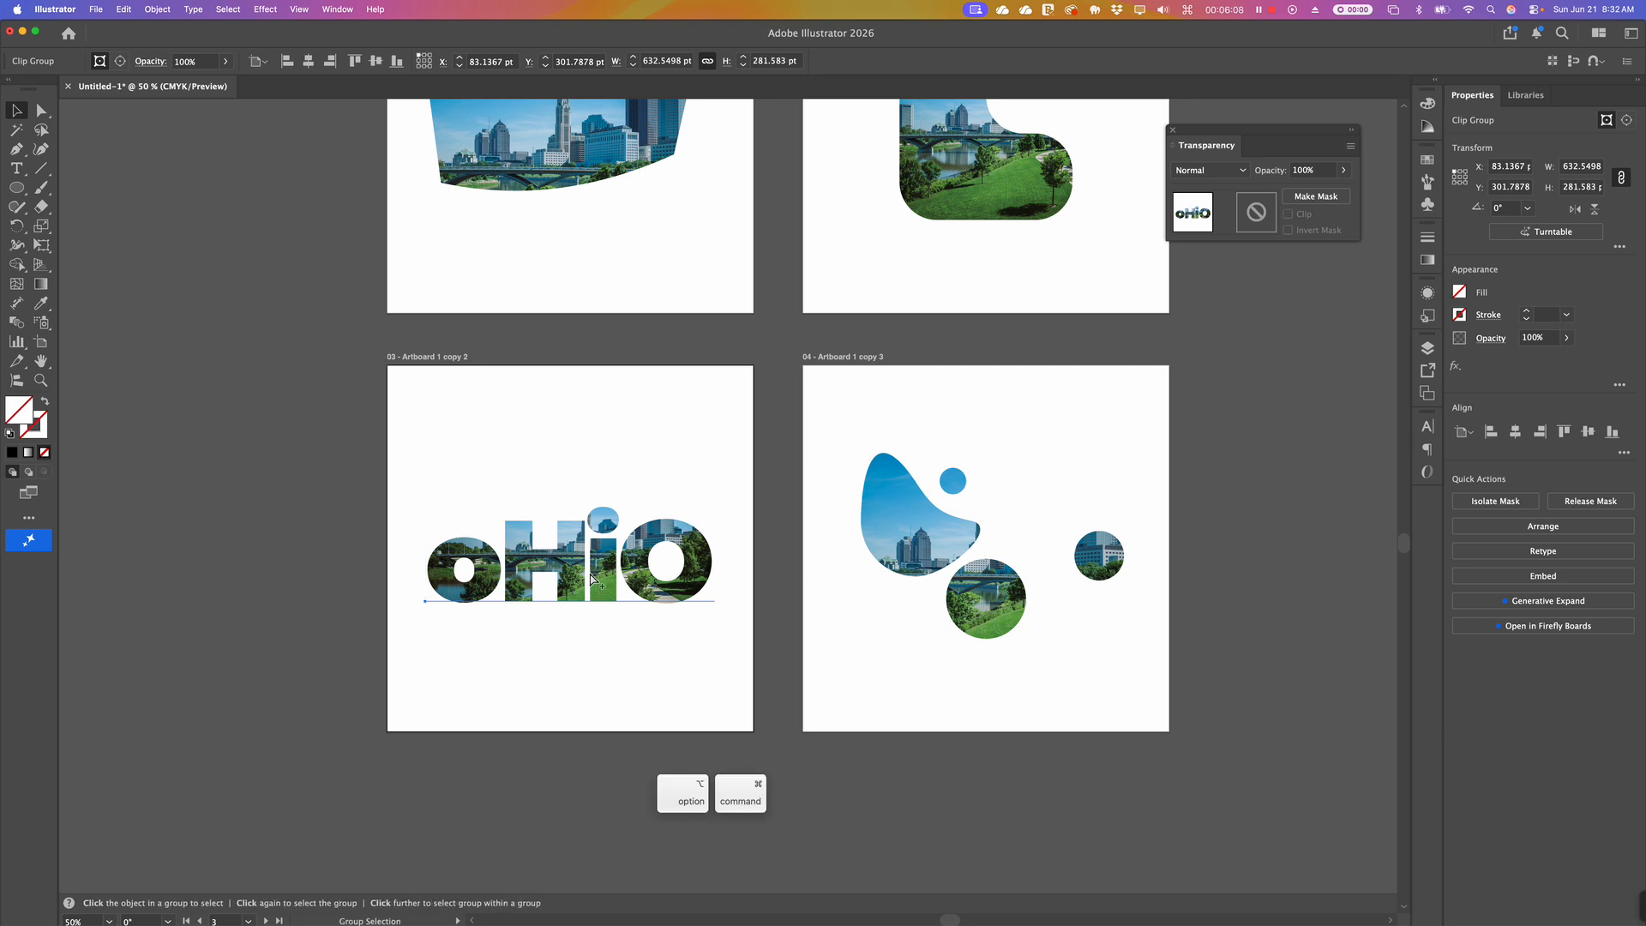
click(155, 8)
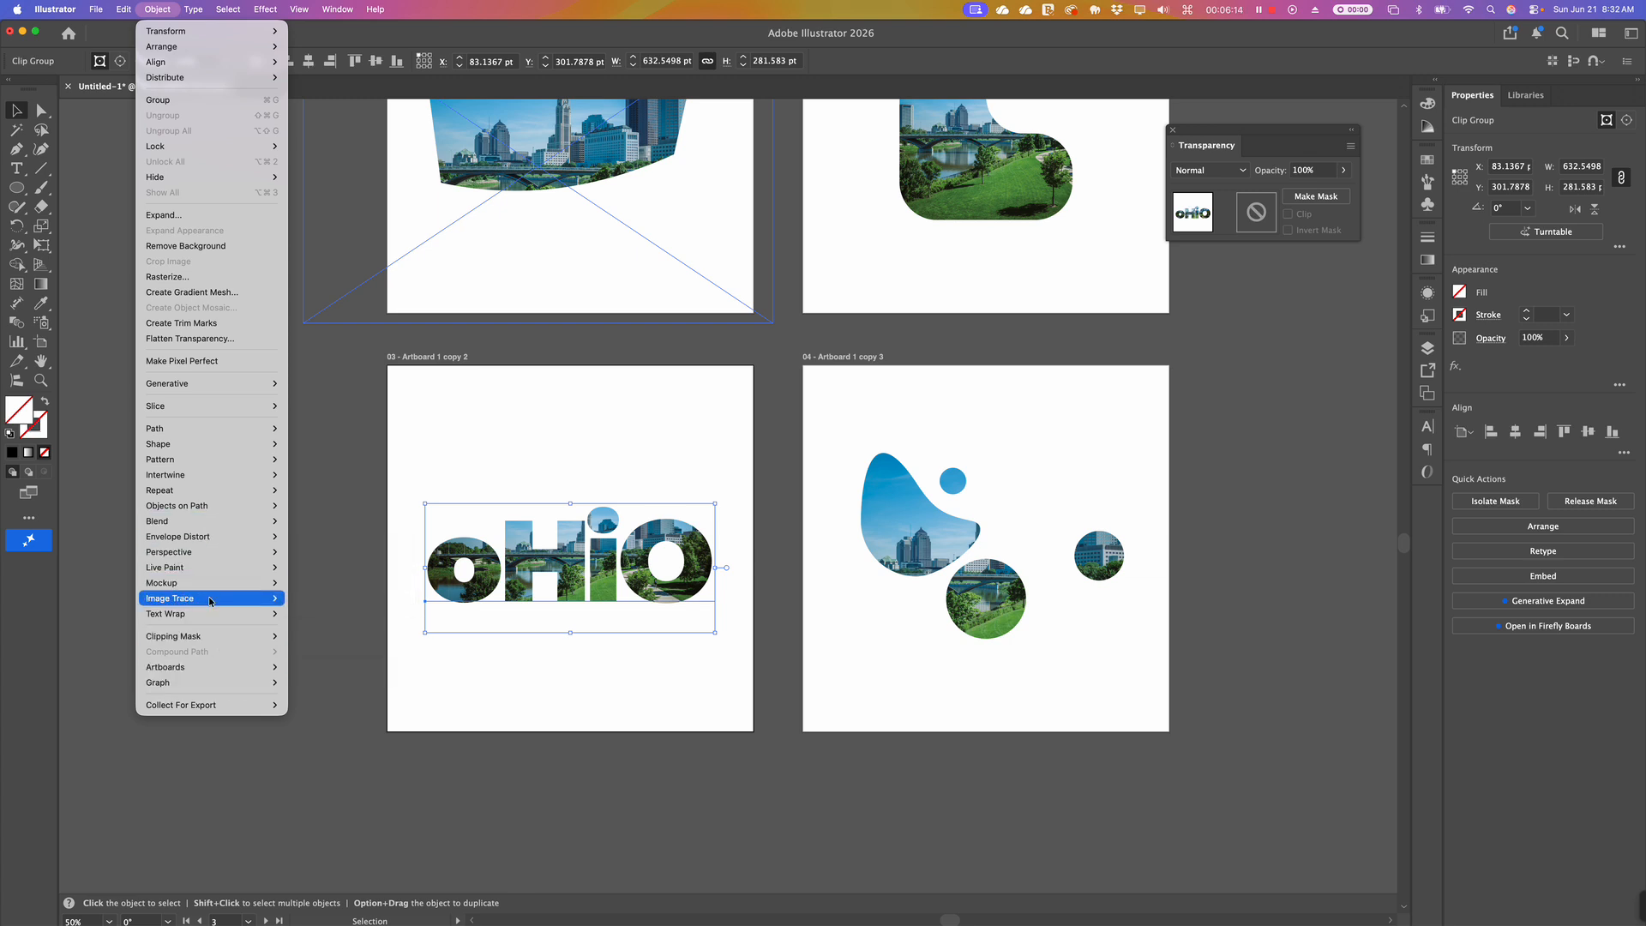
click(559, 710)
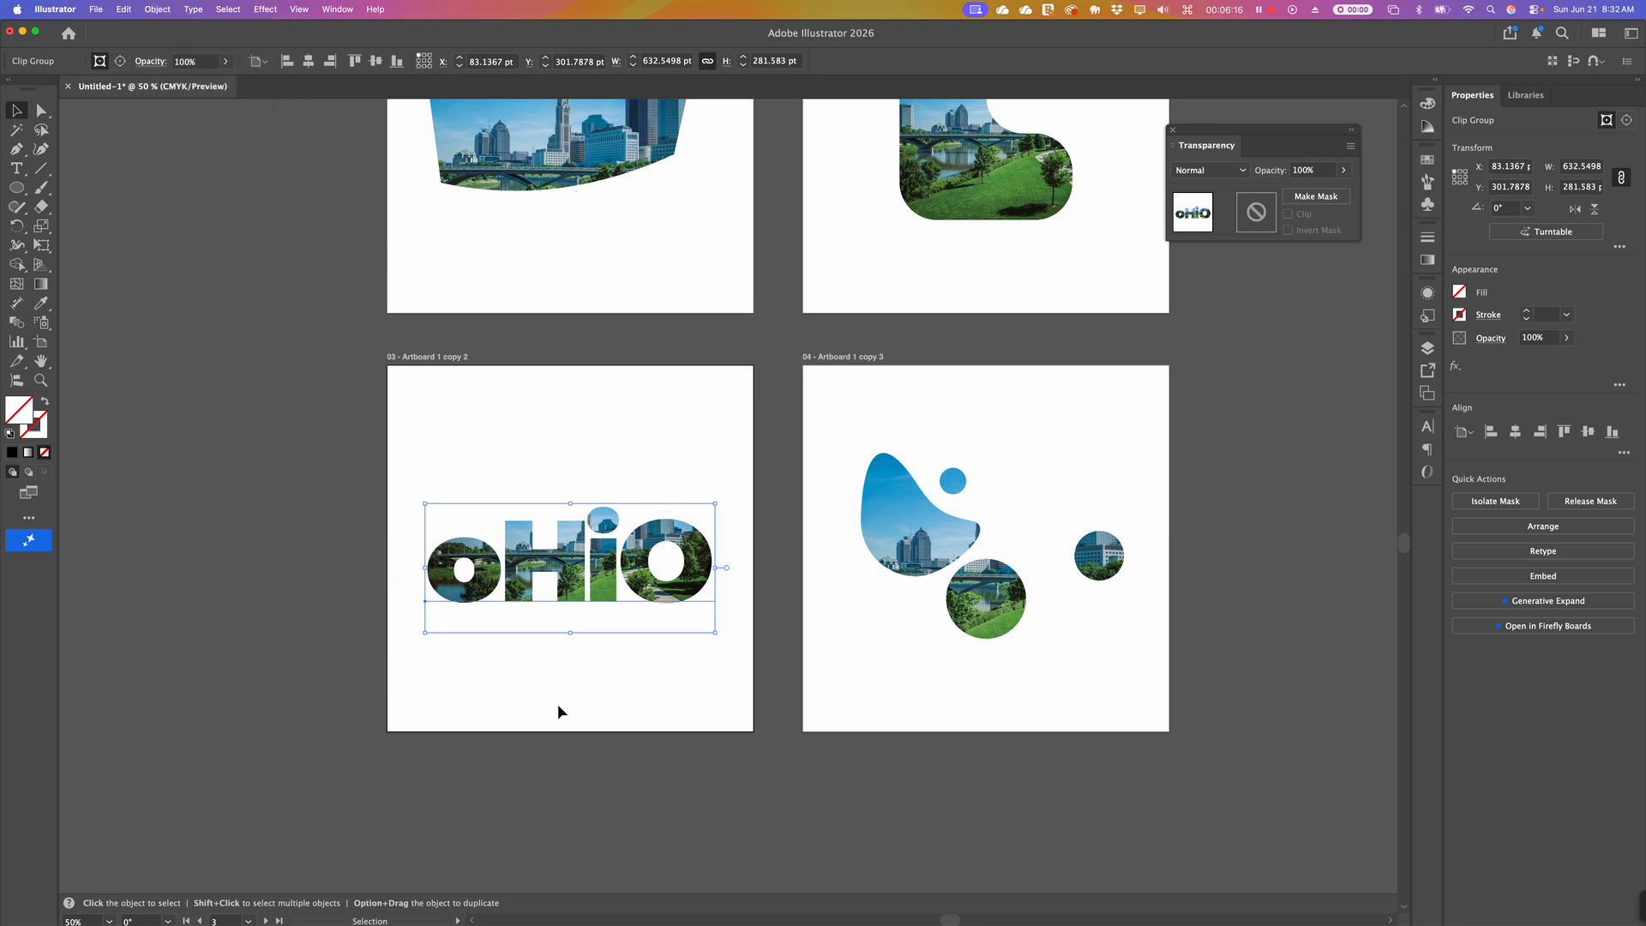
click(420, 757)
Release the clipping mask of the oHiO text on the third artboard and give the text a black fill.
click(519, 570)
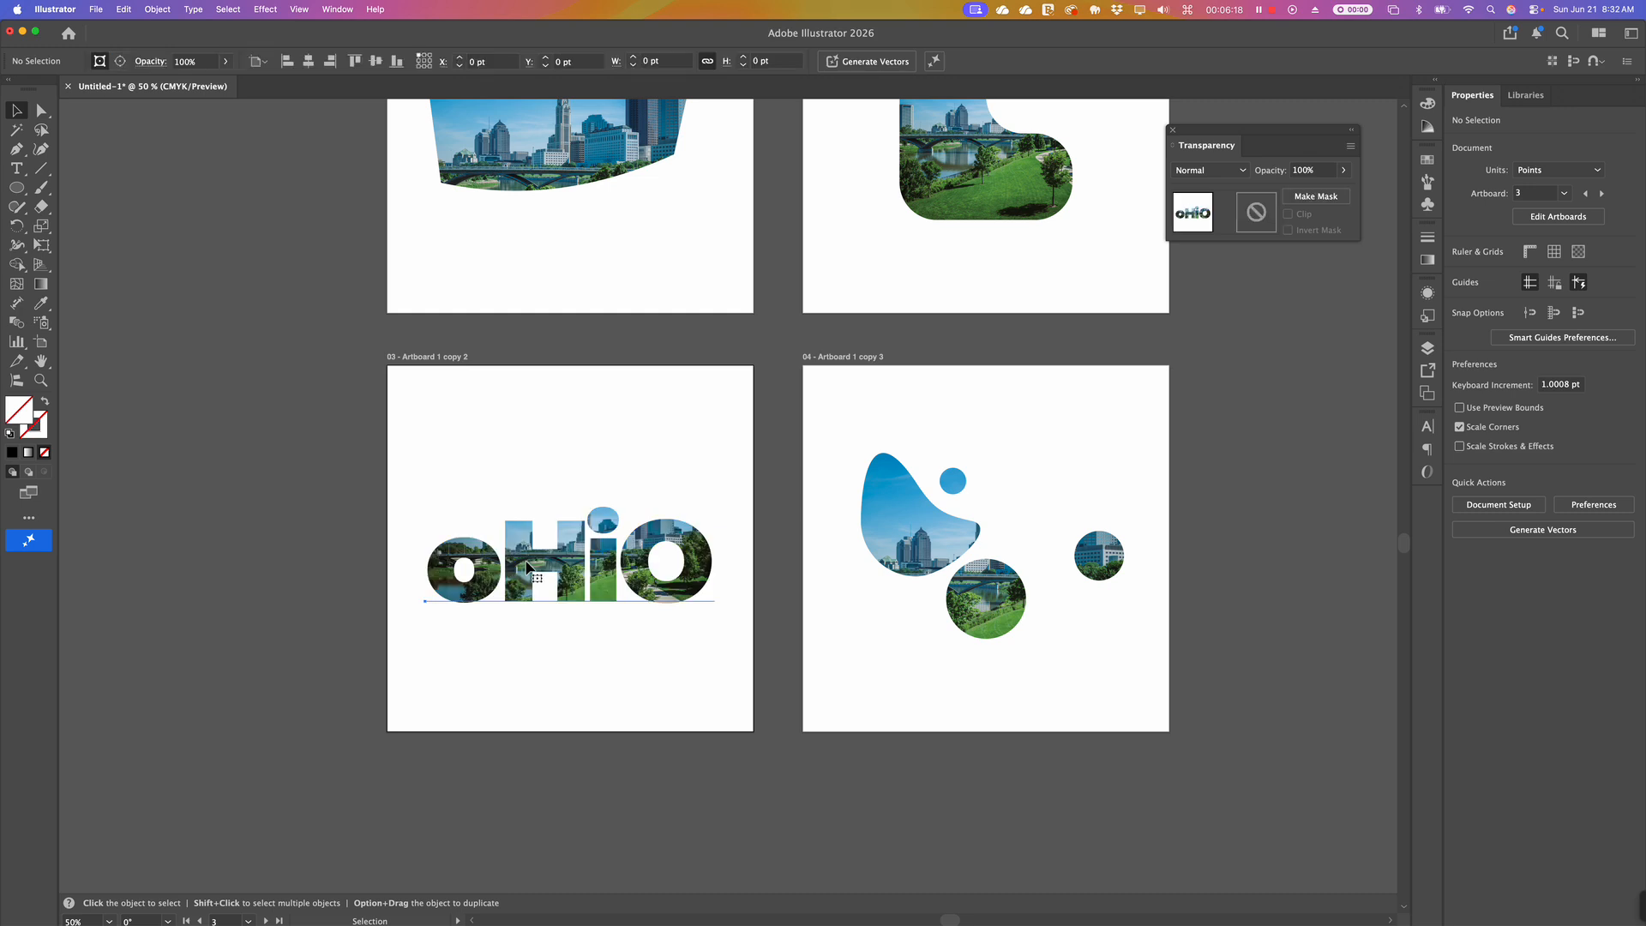
click(155, 11)
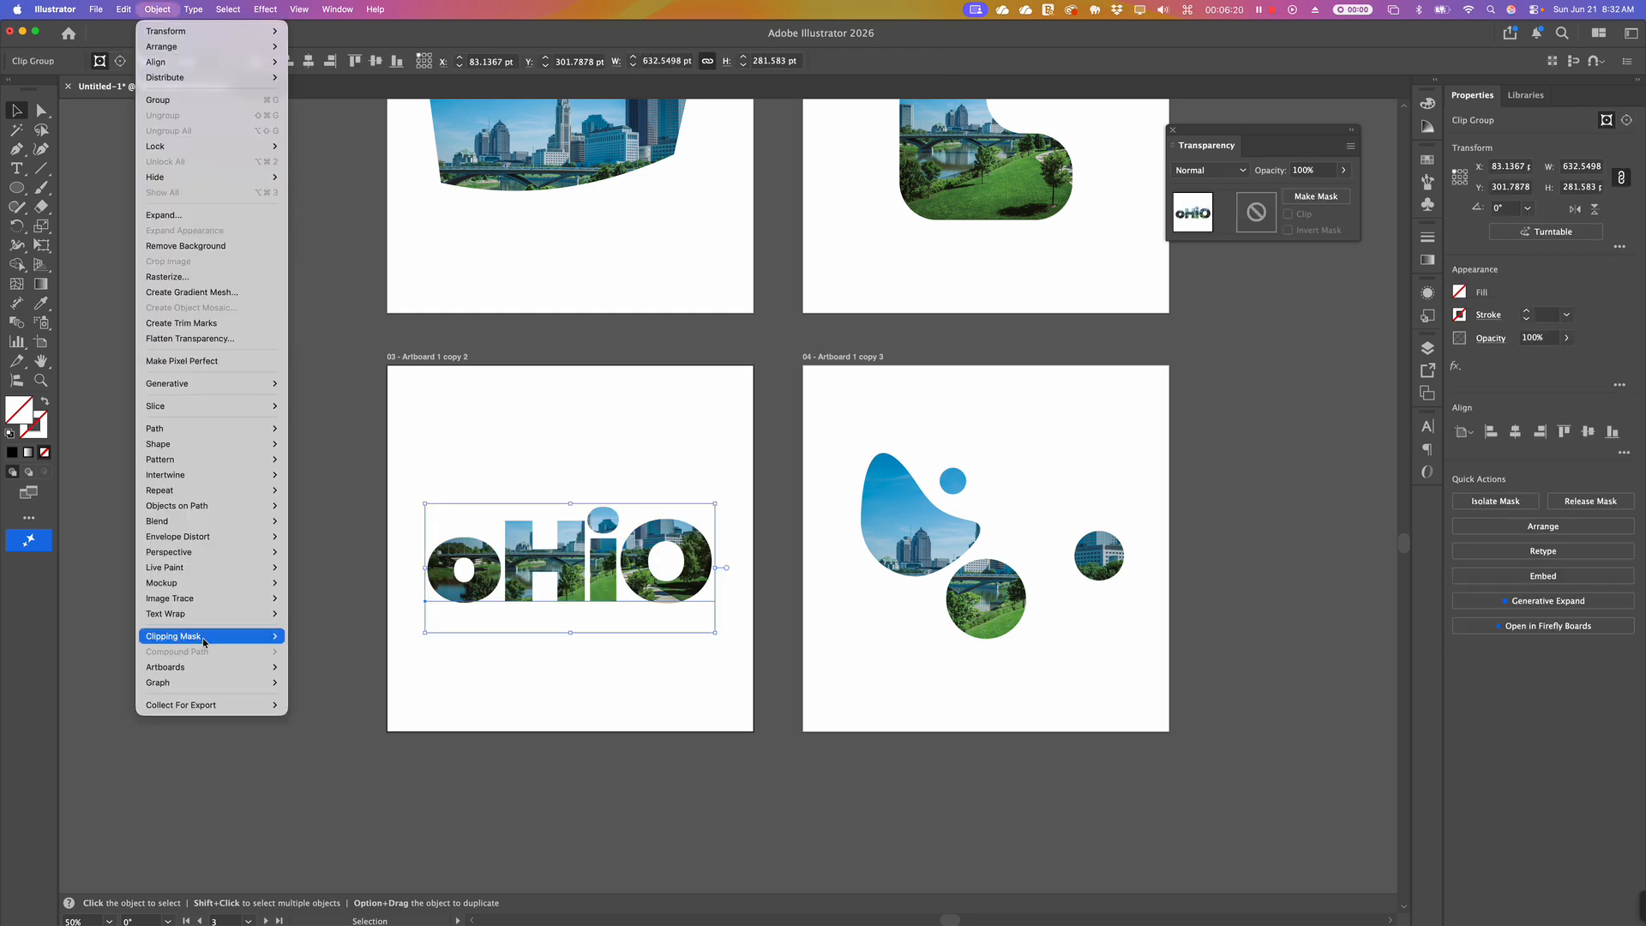
mouse_move(201, 643)
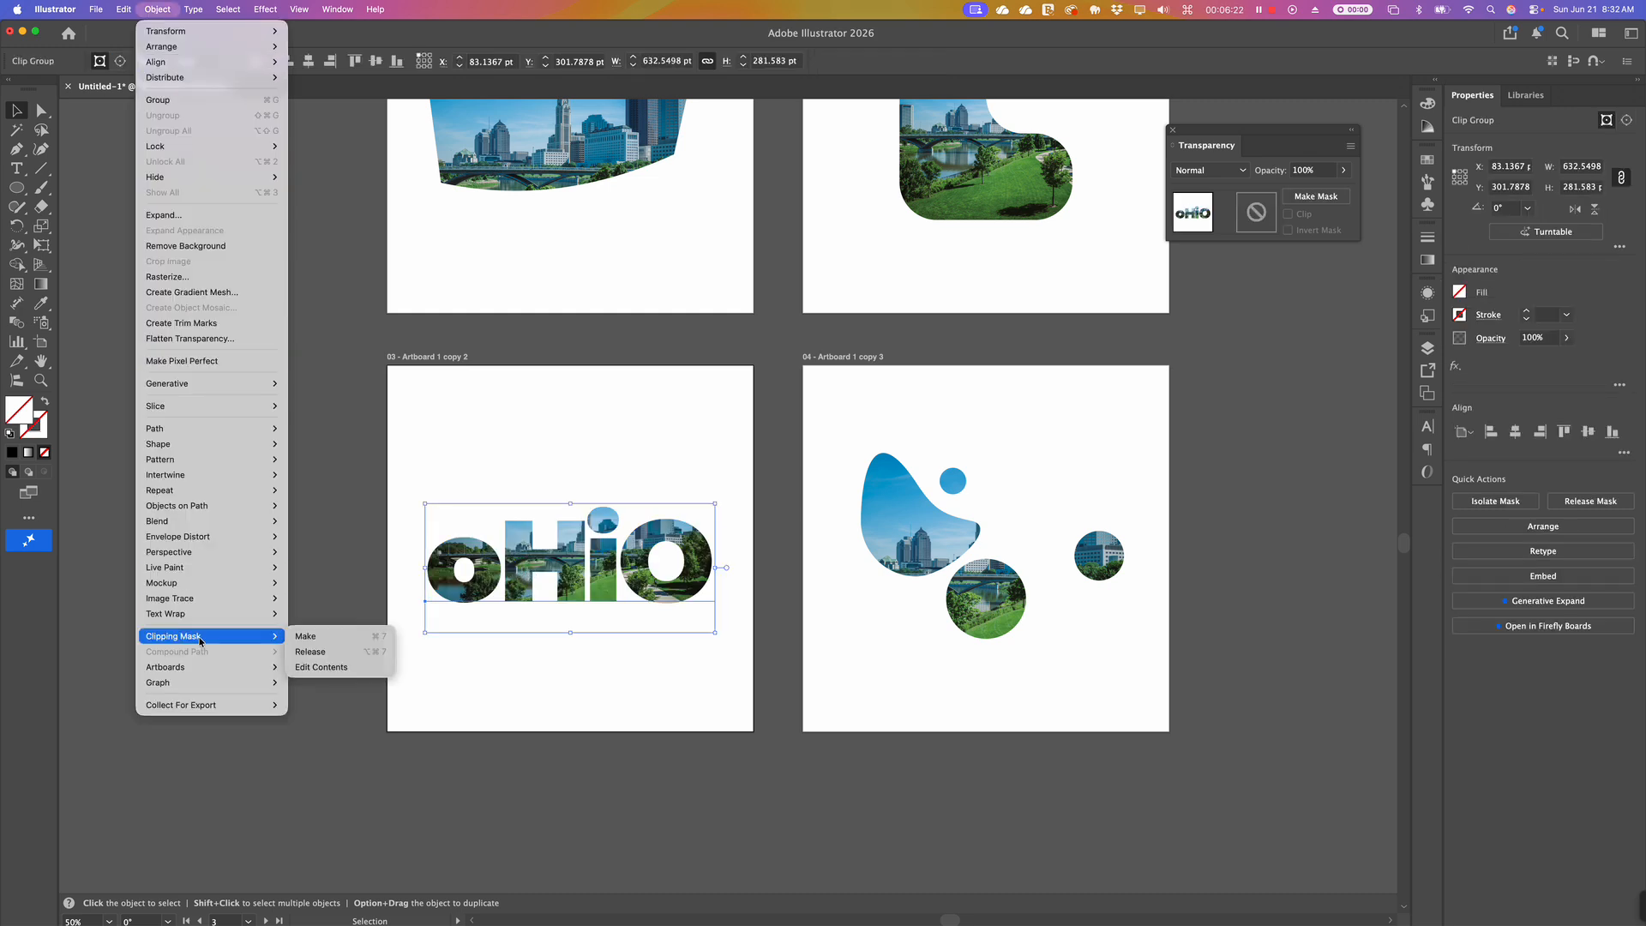
click(311, 653)
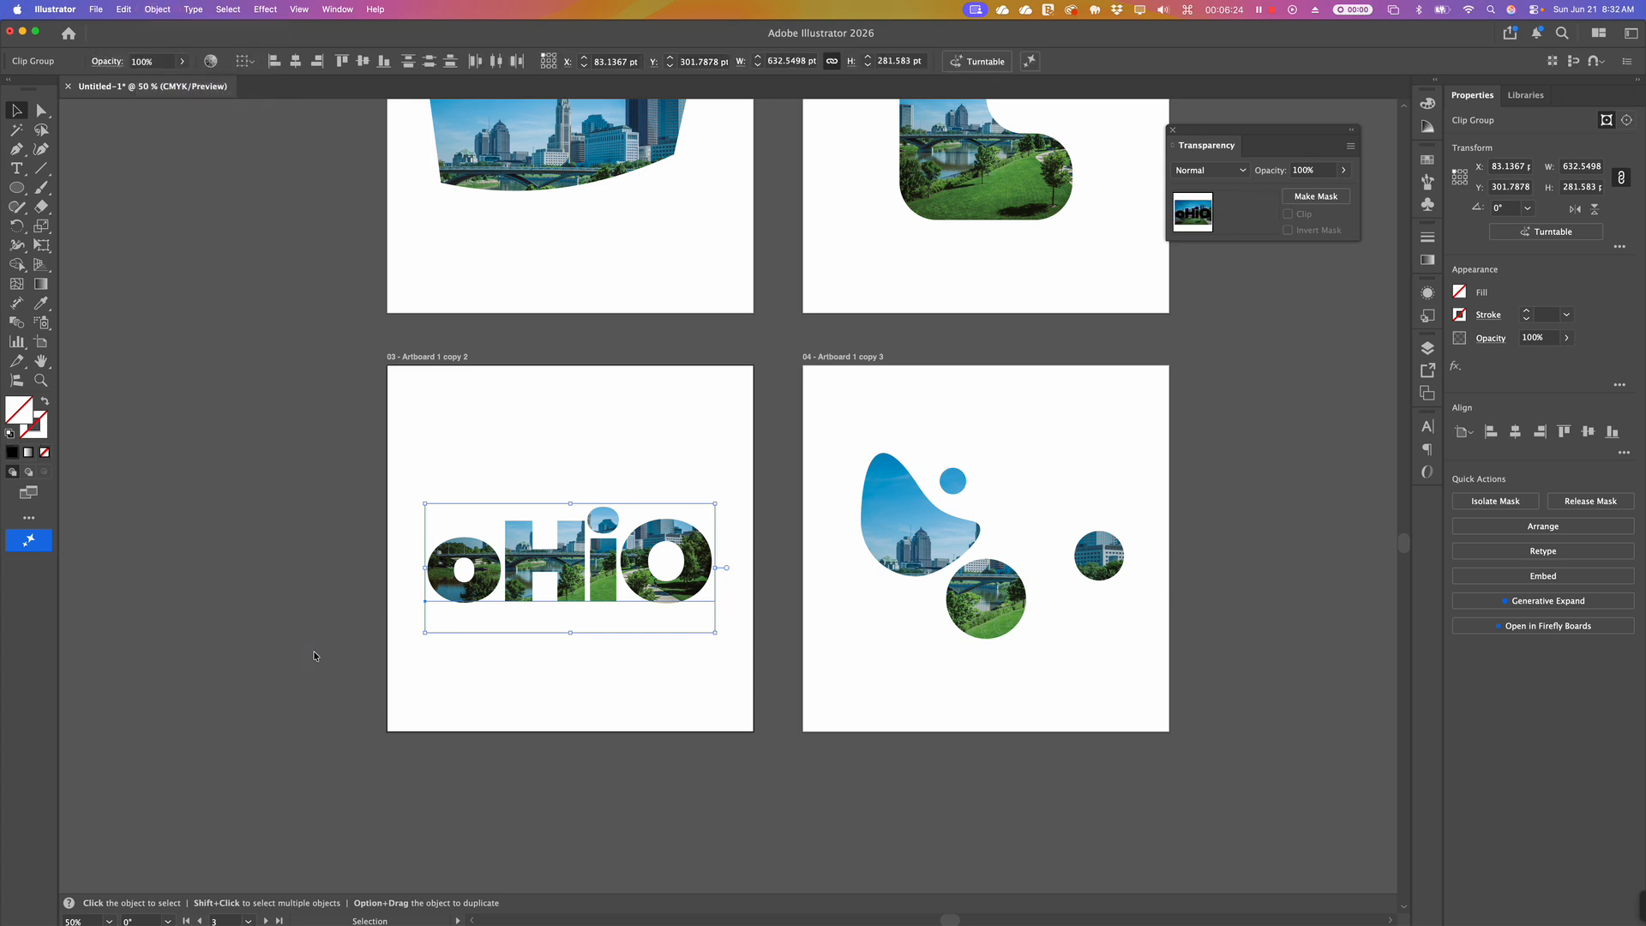
click(230, 549)
click(570, 567)
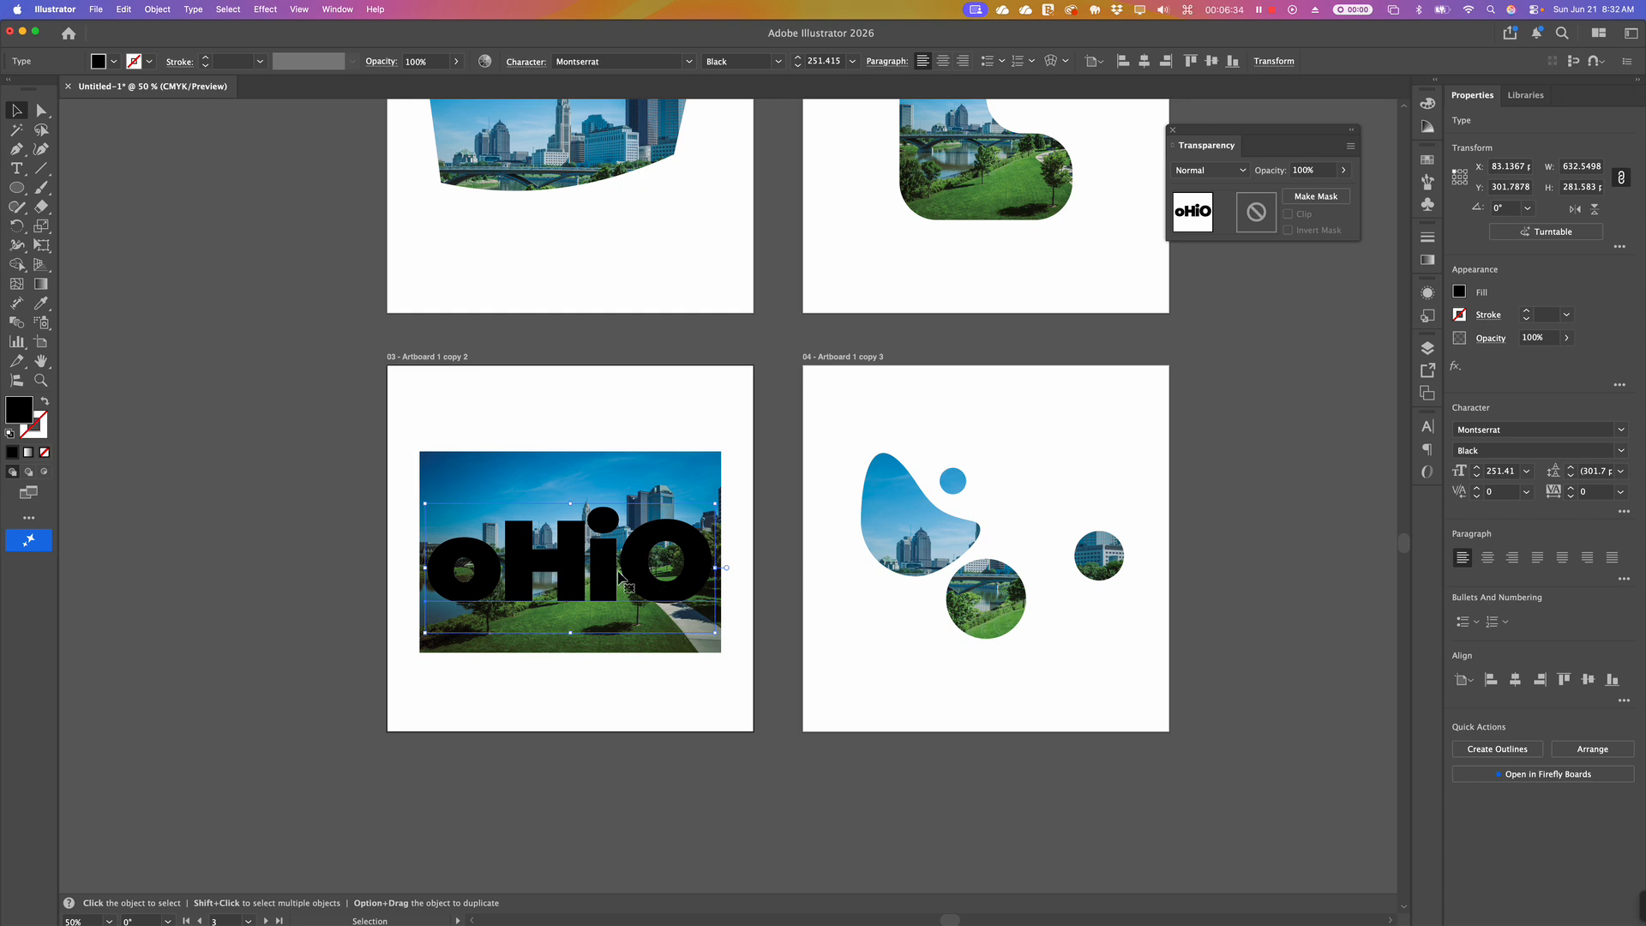
Convert the black oHiO text to outlines and check its letter shapes in outline view.
click(193, 10)
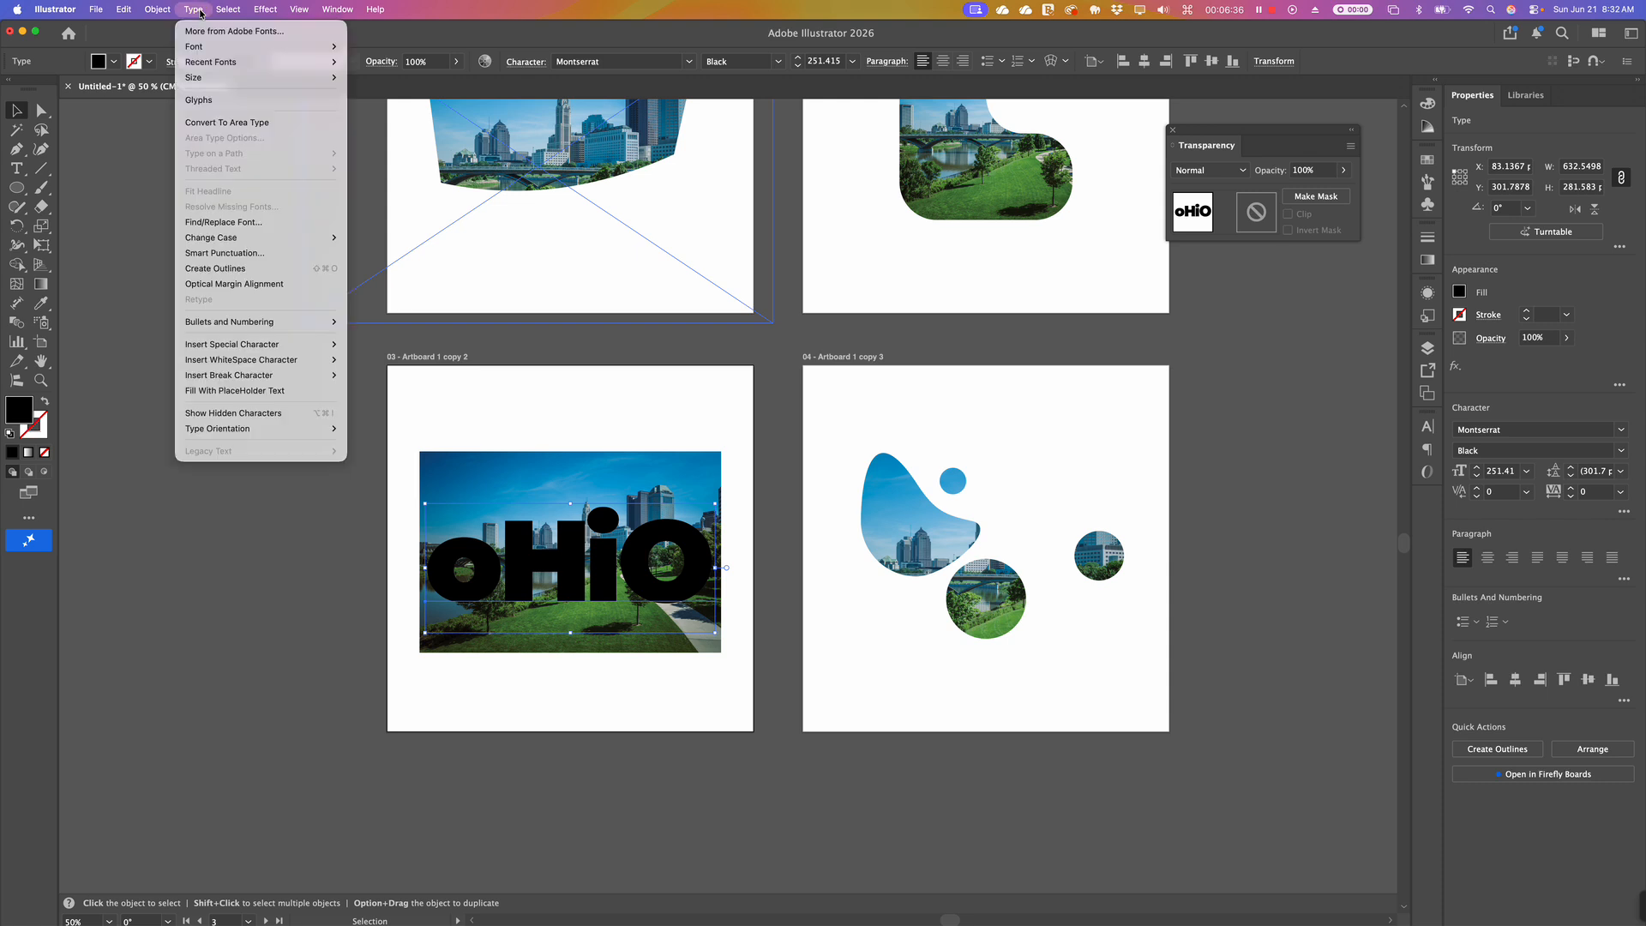
click(220, 269)
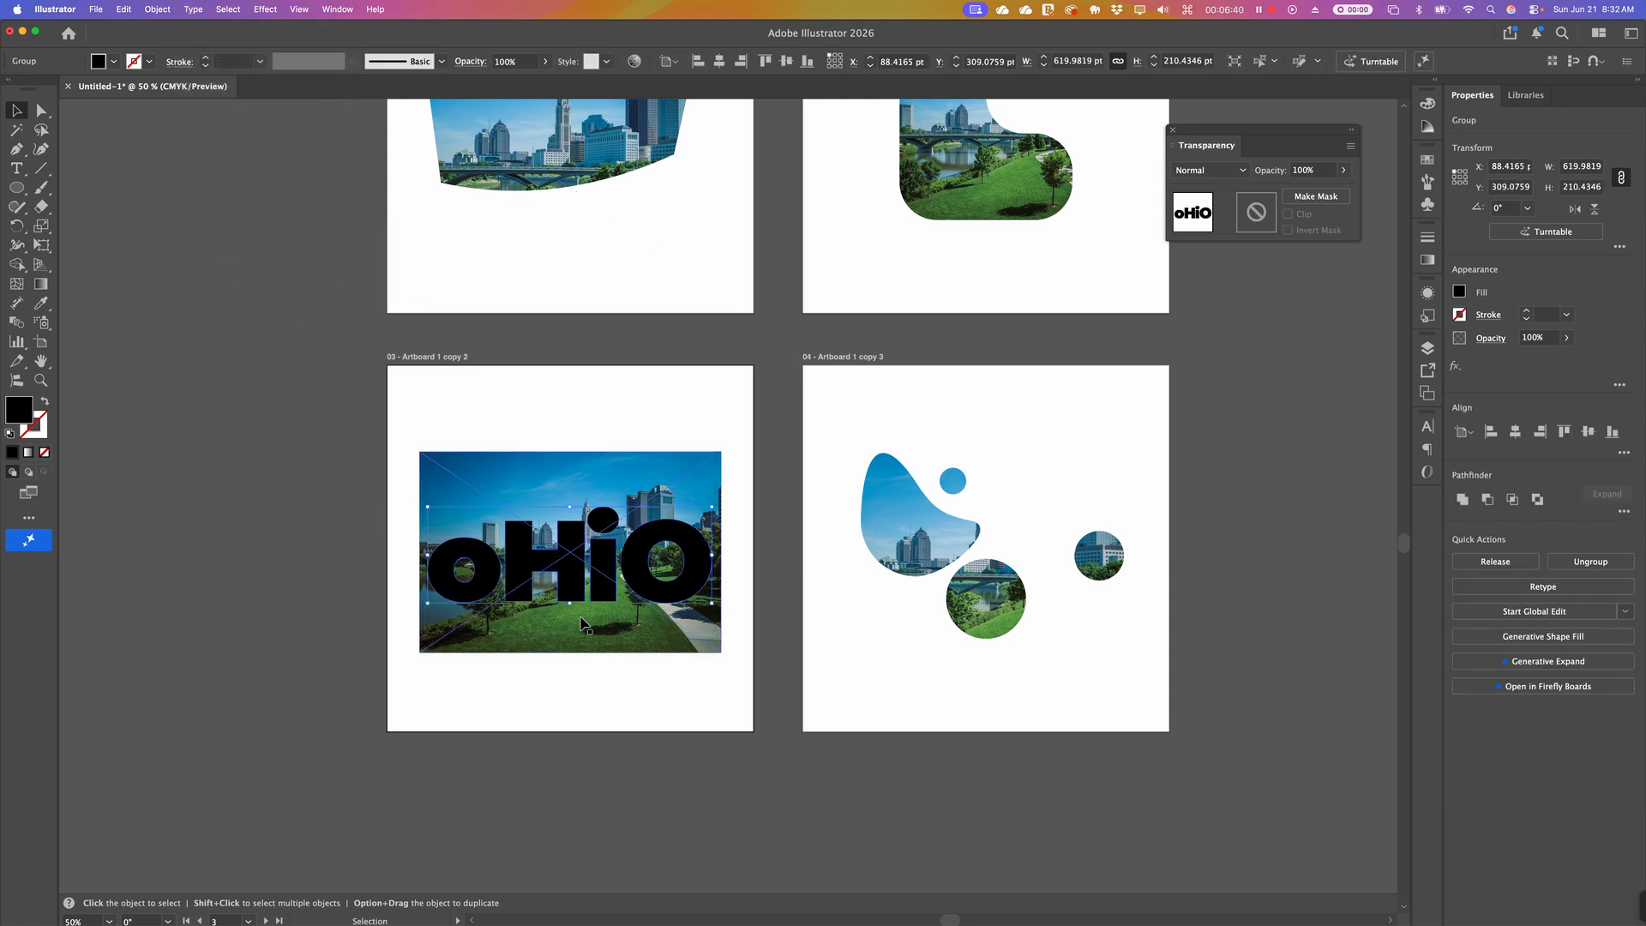
key(super)
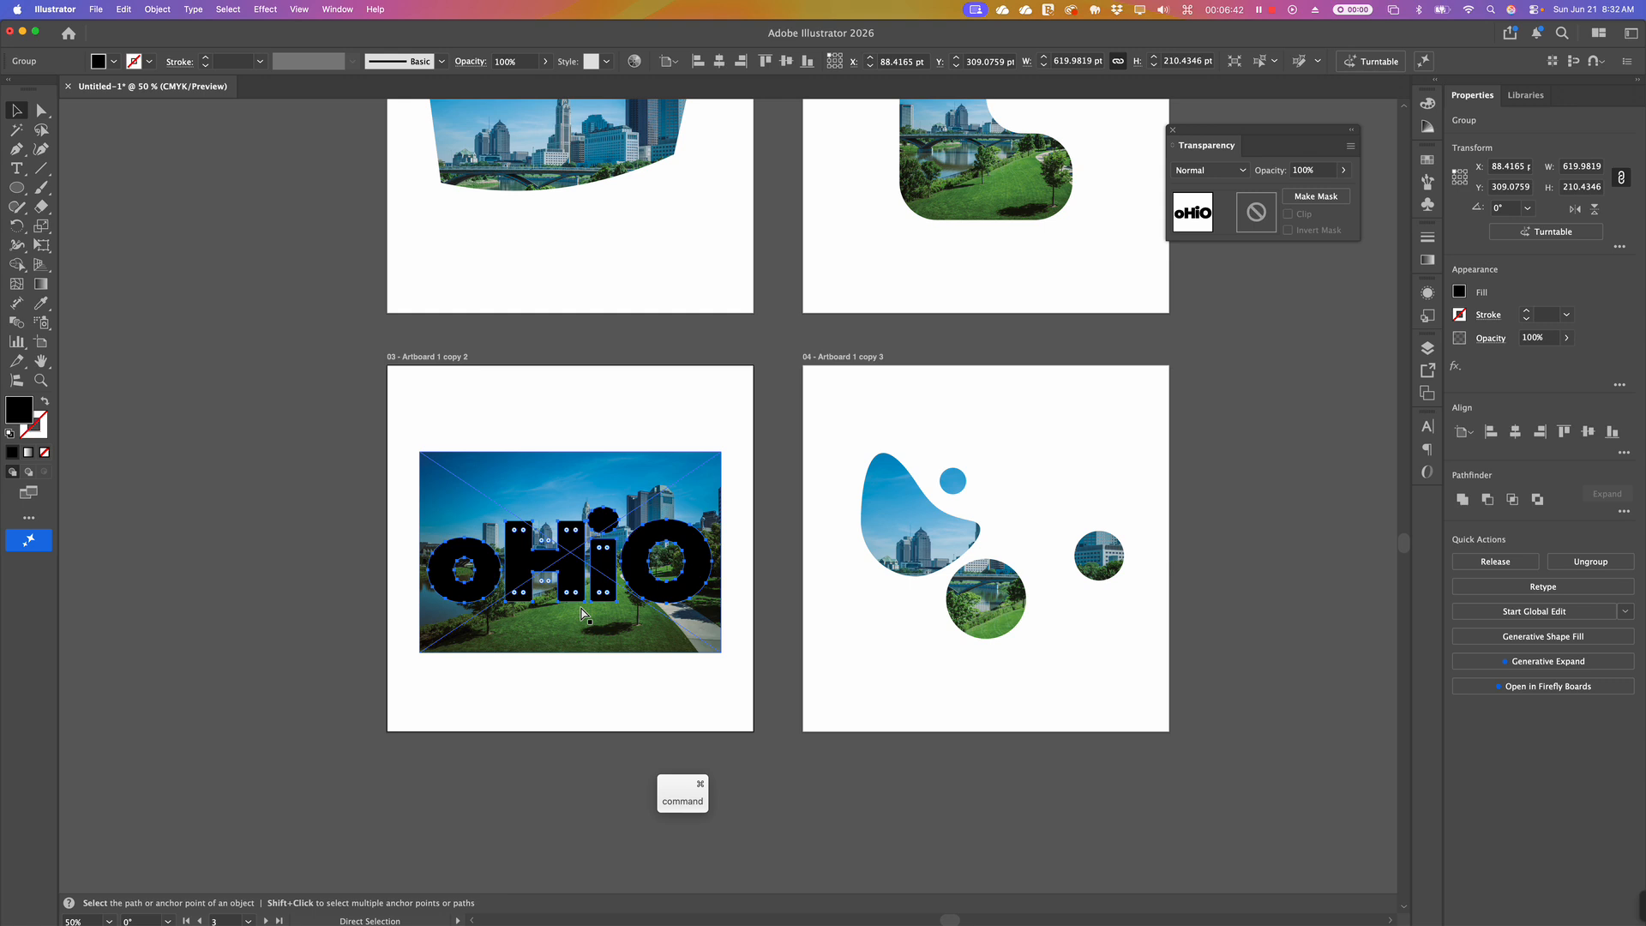
key(super+y)
key(super+y)
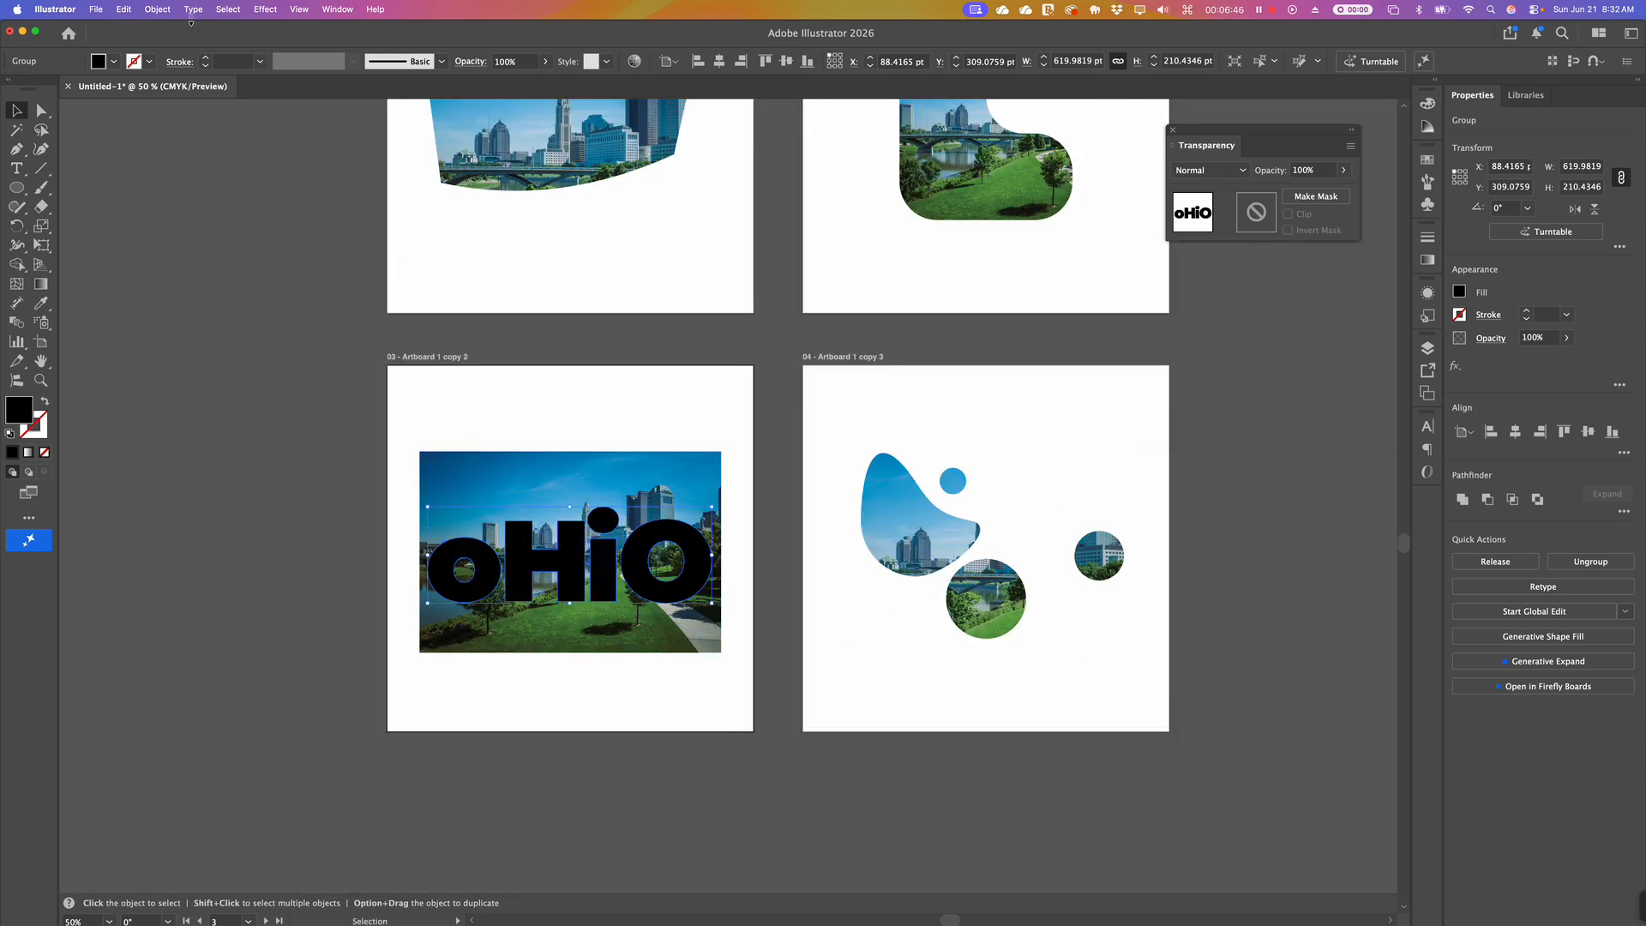
Combine the outlined oHiO letters into a single compound path.
click(167, 11)
mouse_move(187, 669)
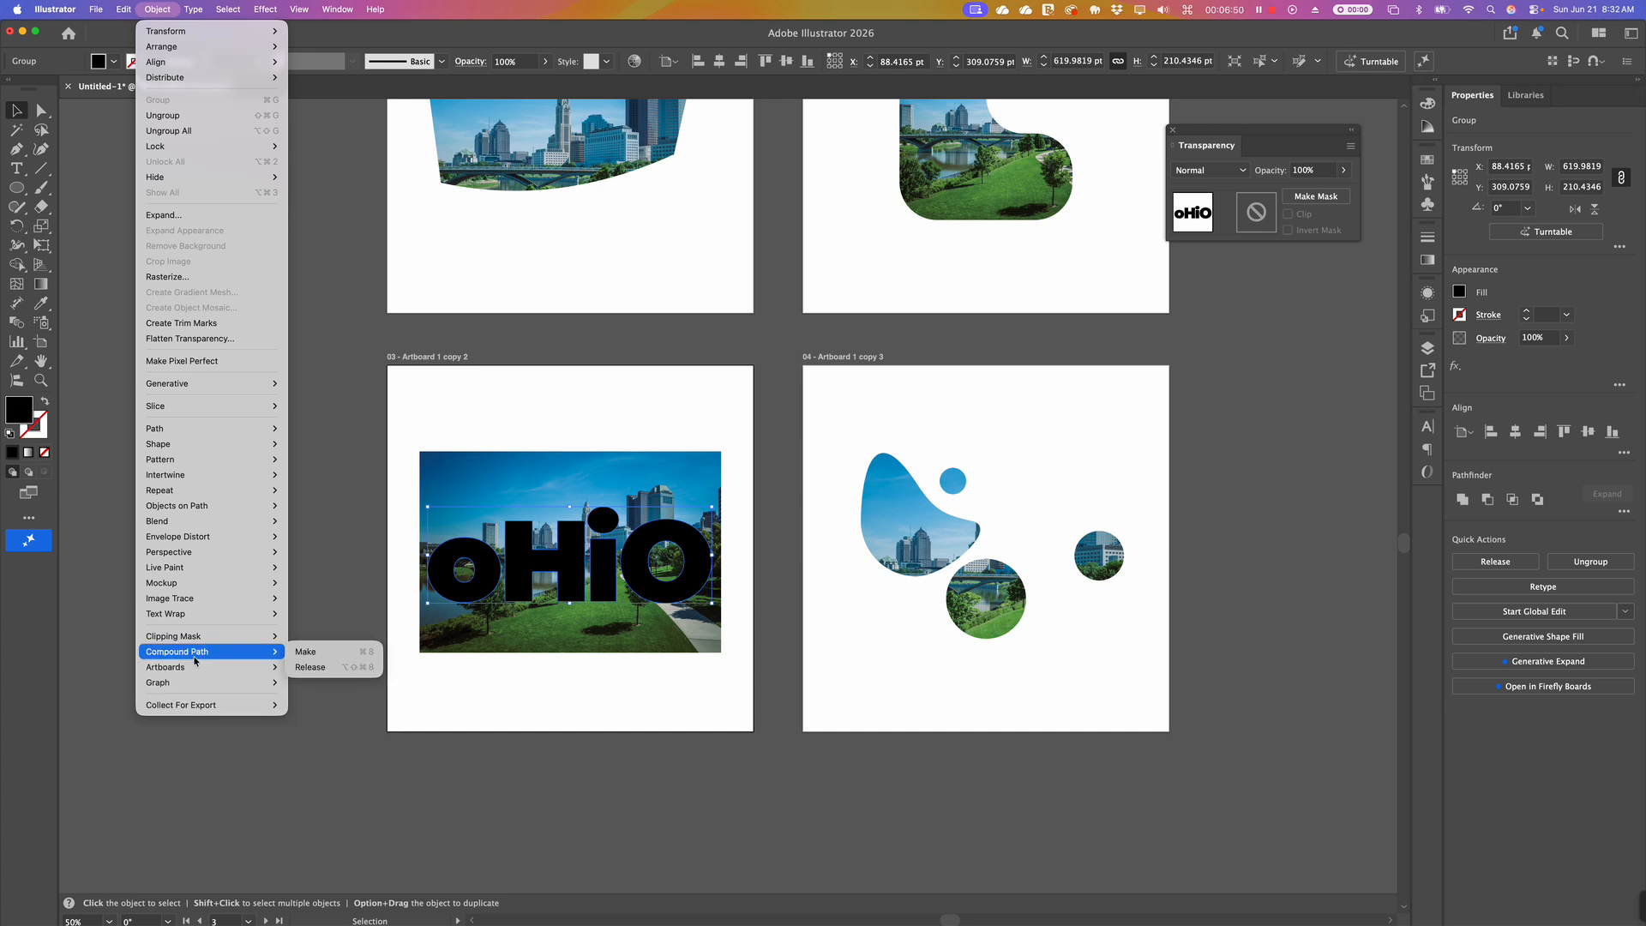
click(309, 660)
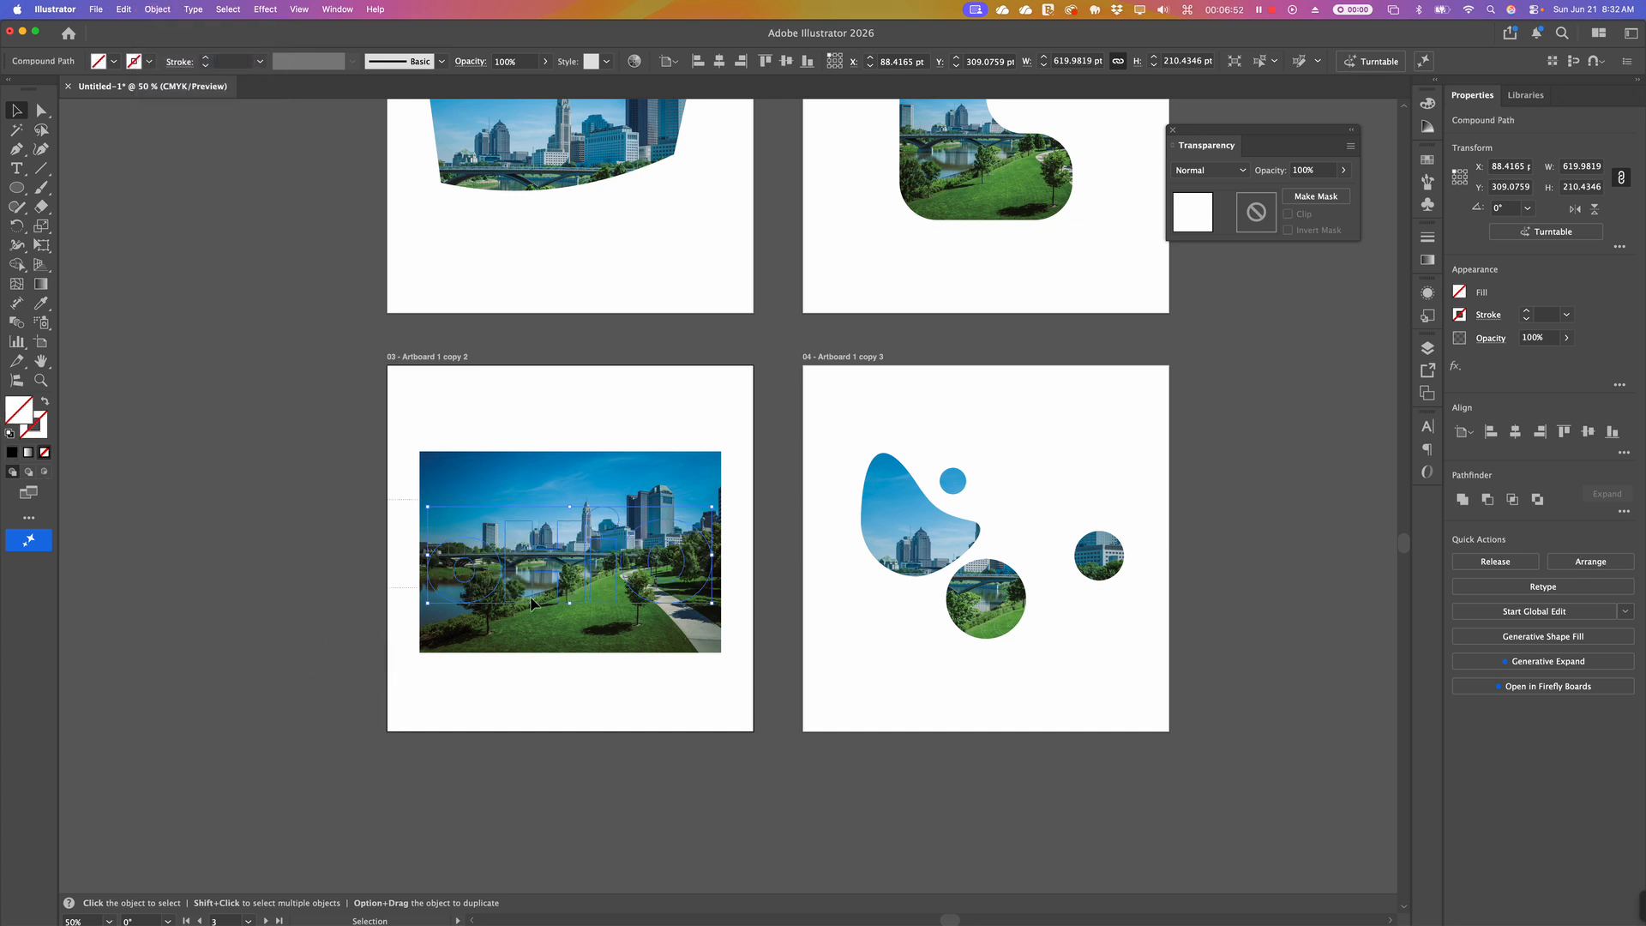
Clip the photo on the third artboard with the compound path of the oHiO letters and deselect it.
shift+click(564, 635)
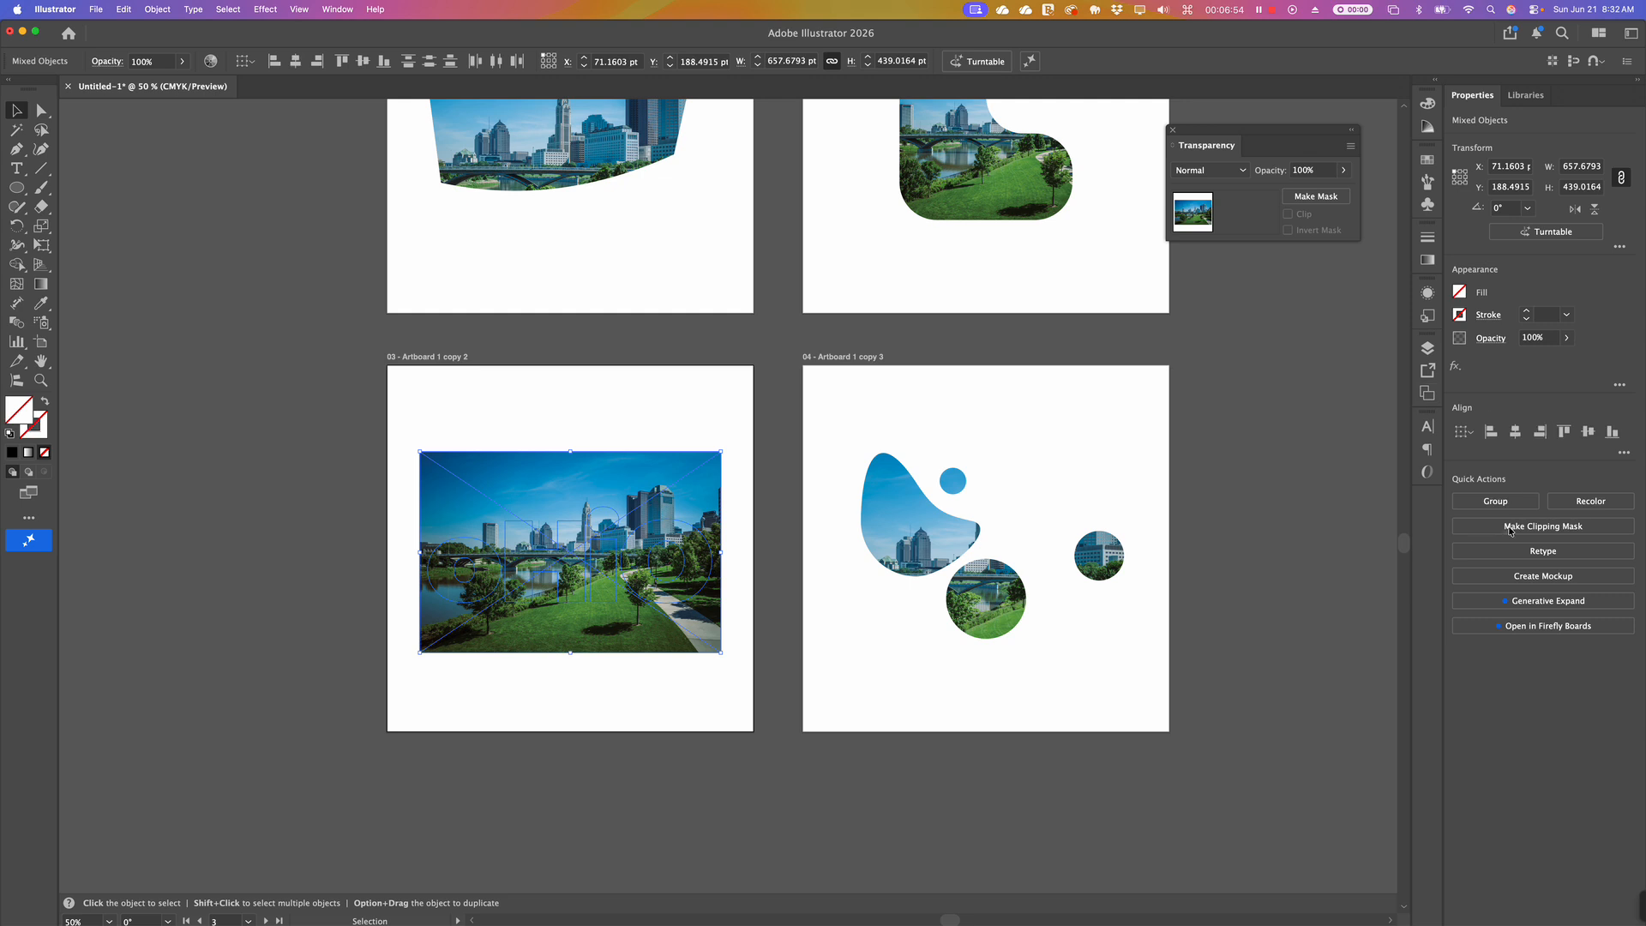
click(1543, 526)
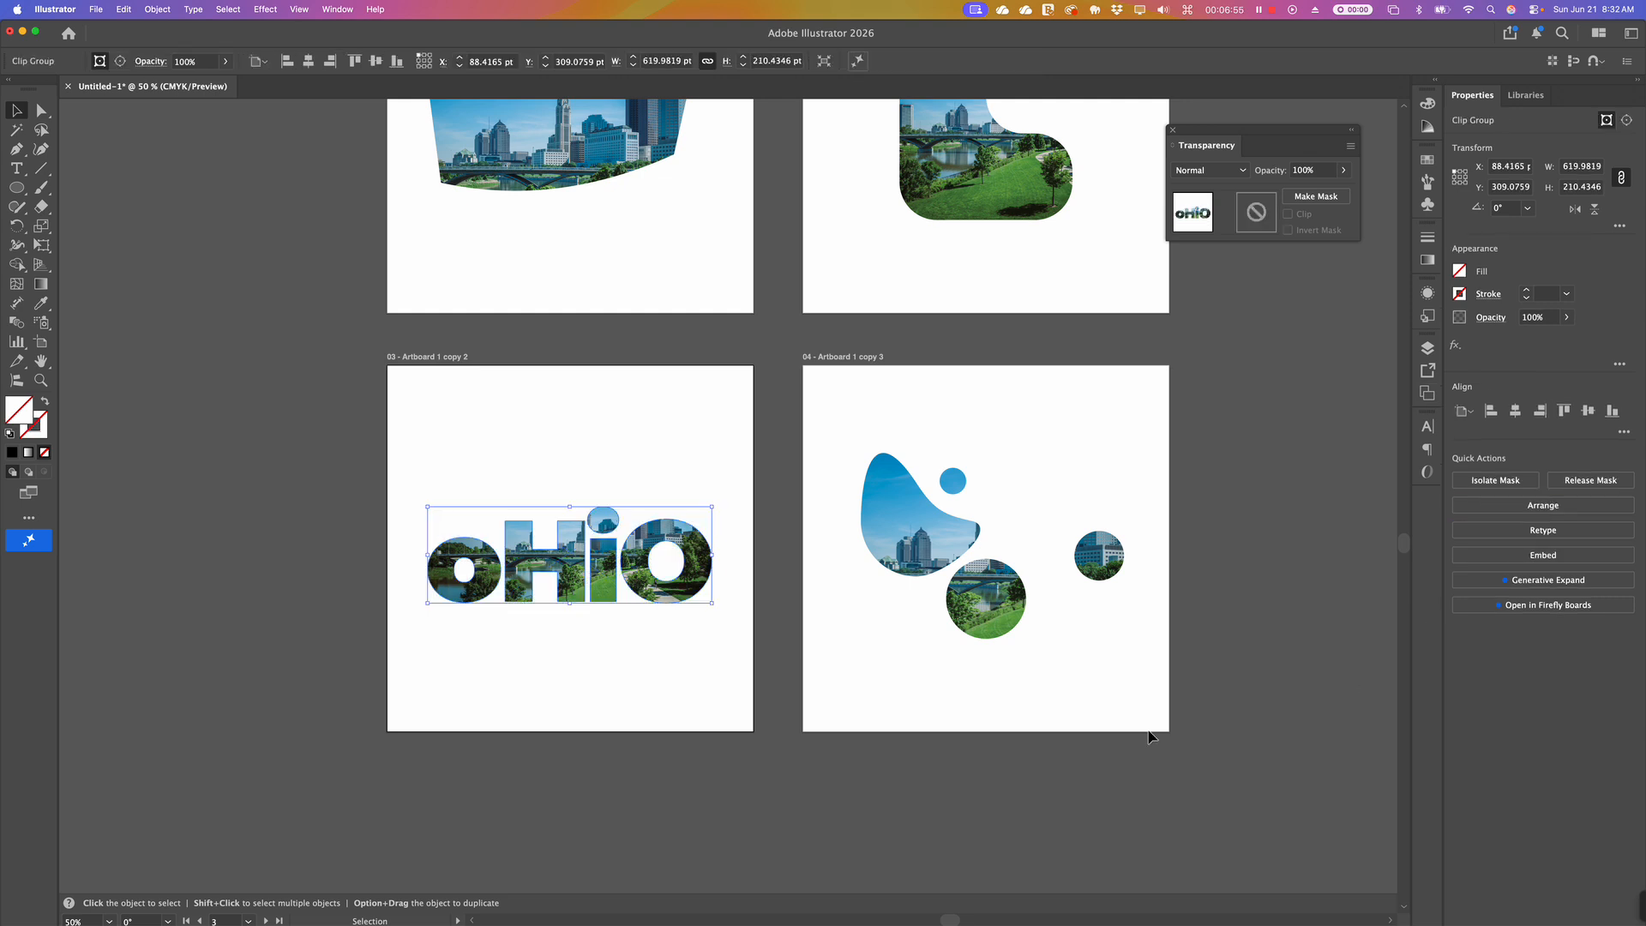
click(588, 688)
key(space)
drag(733, 430, 662, 562)
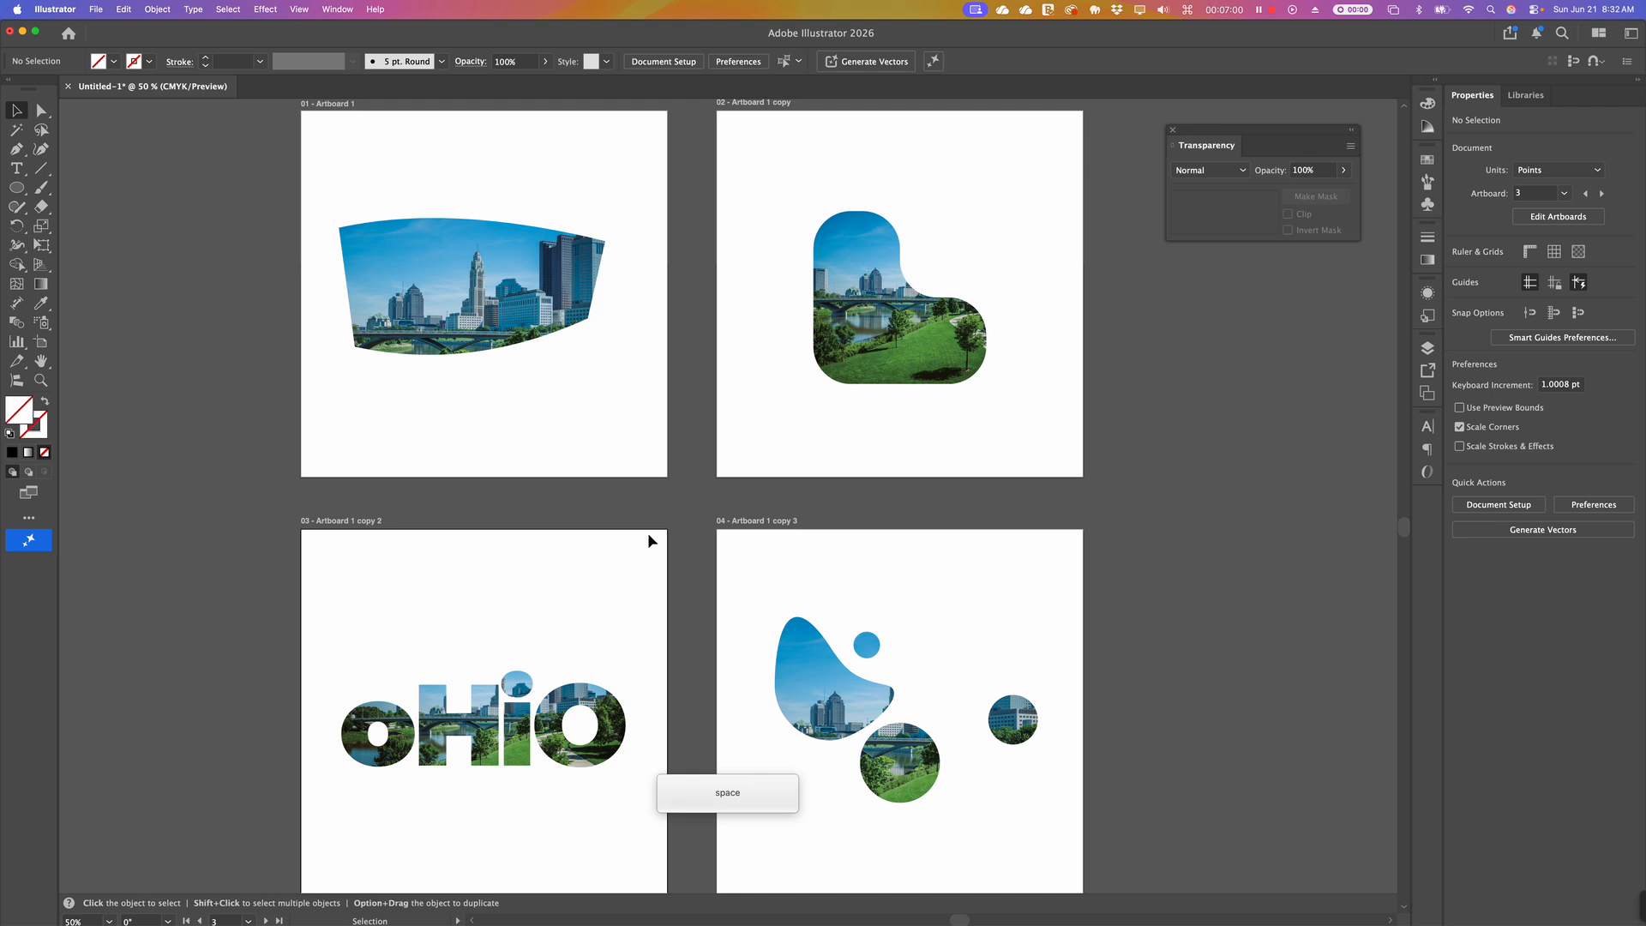